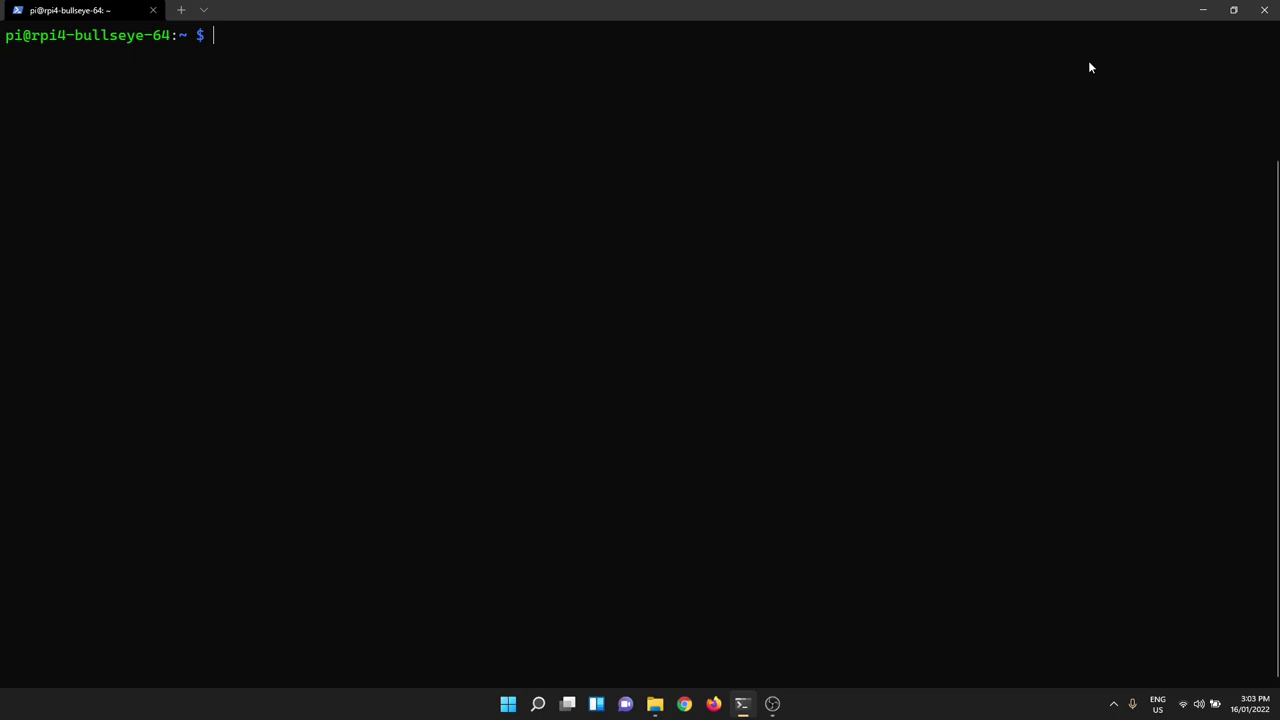
- Launch the RetroNAS setup script with sudo /opt/retronas/retronas.sh and accept the encoding prompt
text(sudo /opt/retronas/retronas.sh)
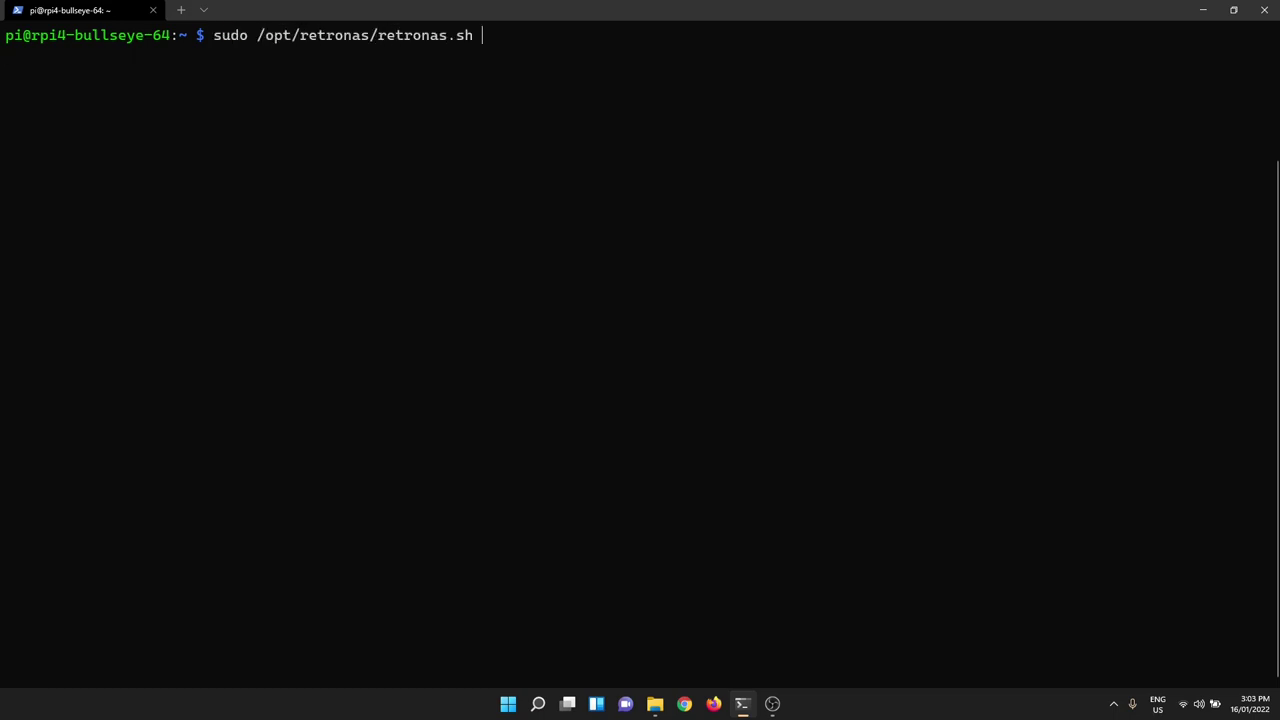
key(Return)
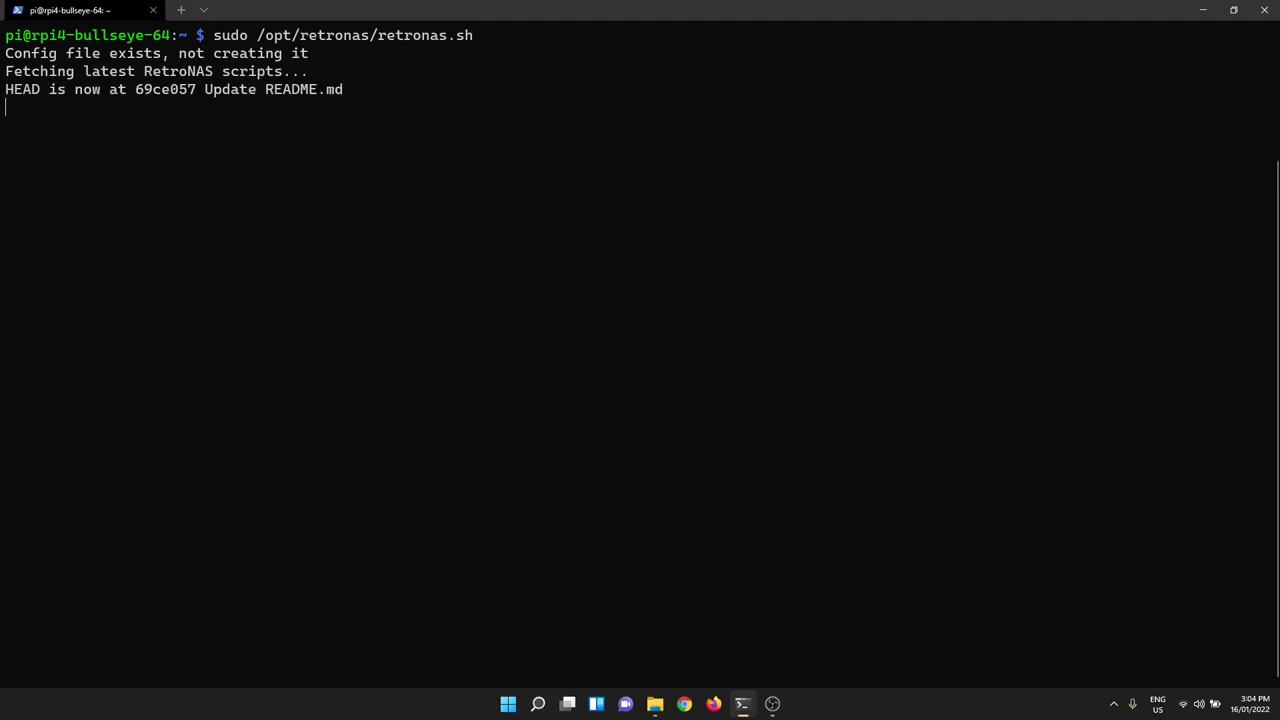
key(Return)
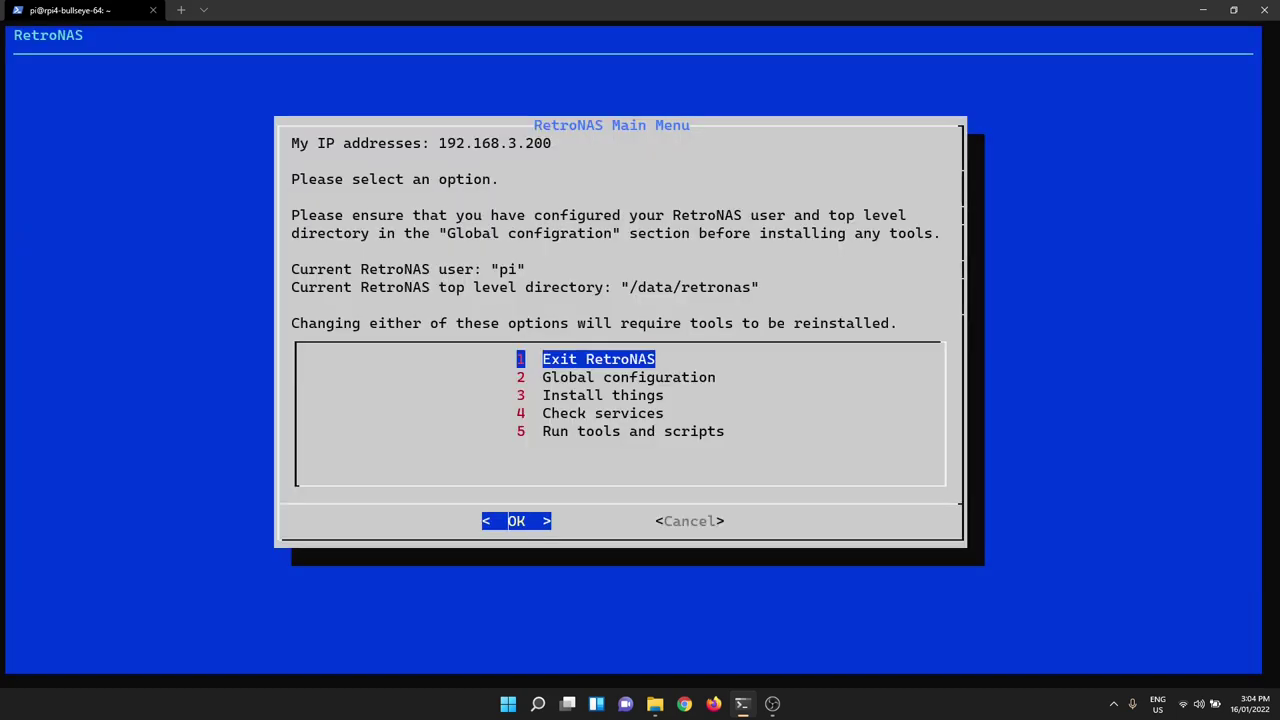
- Open Install things and browse the Samba and Sony PS2 OpenPS2Loader options
key(Down)
key(Down)
key(Return)
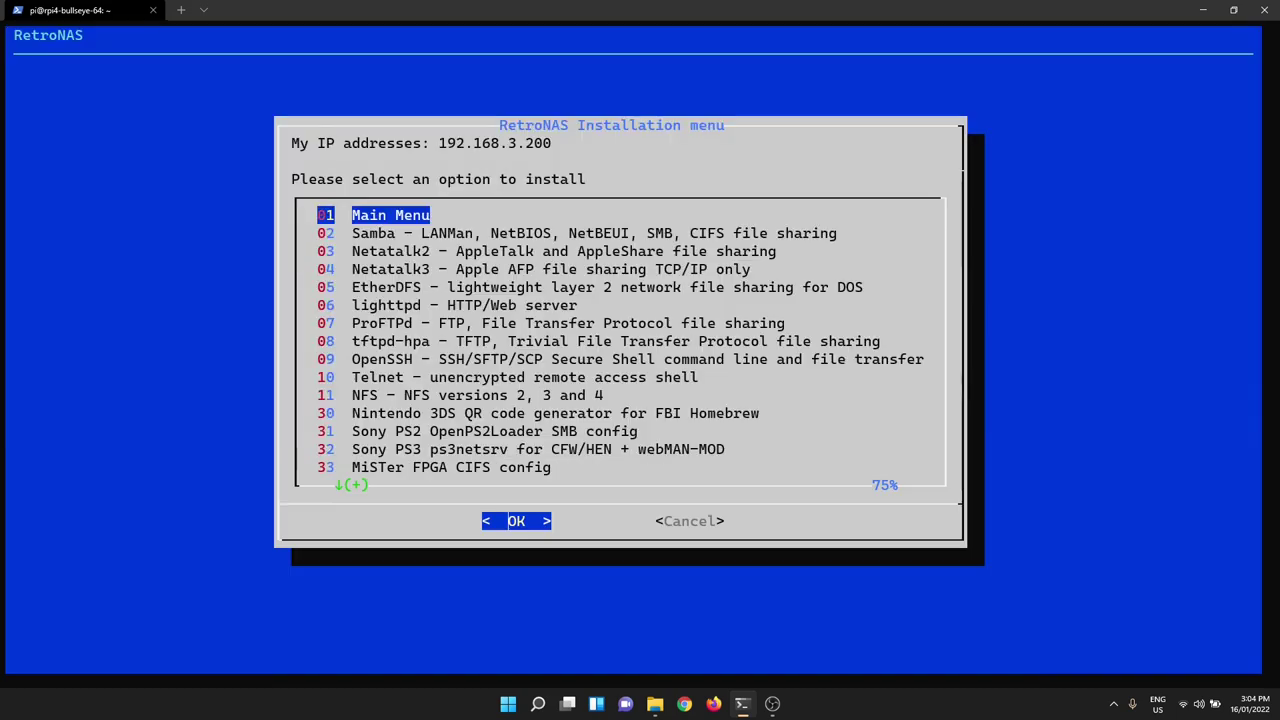
key(Down)
key(Down)
key(Down)
key(Down)
key(Down)
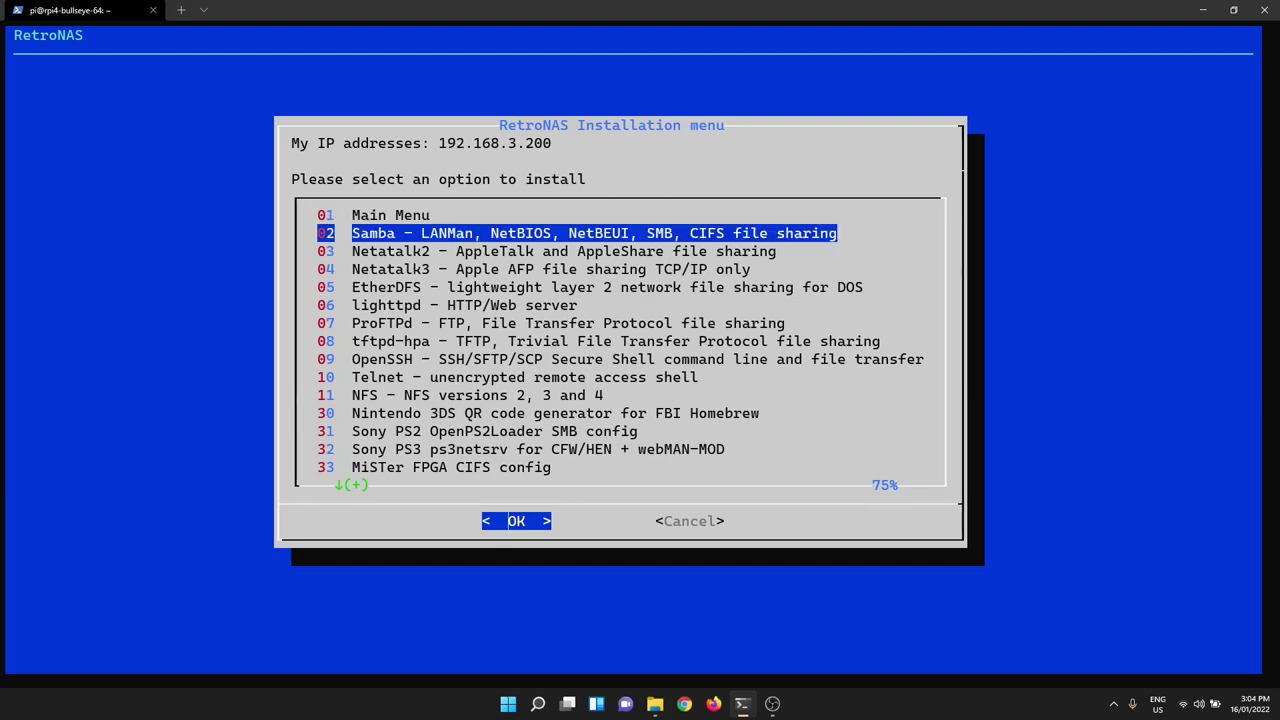
key(Down)
key(Down)
key(Down)
key(Down)
key(Down)
key(Down)
key(Down)
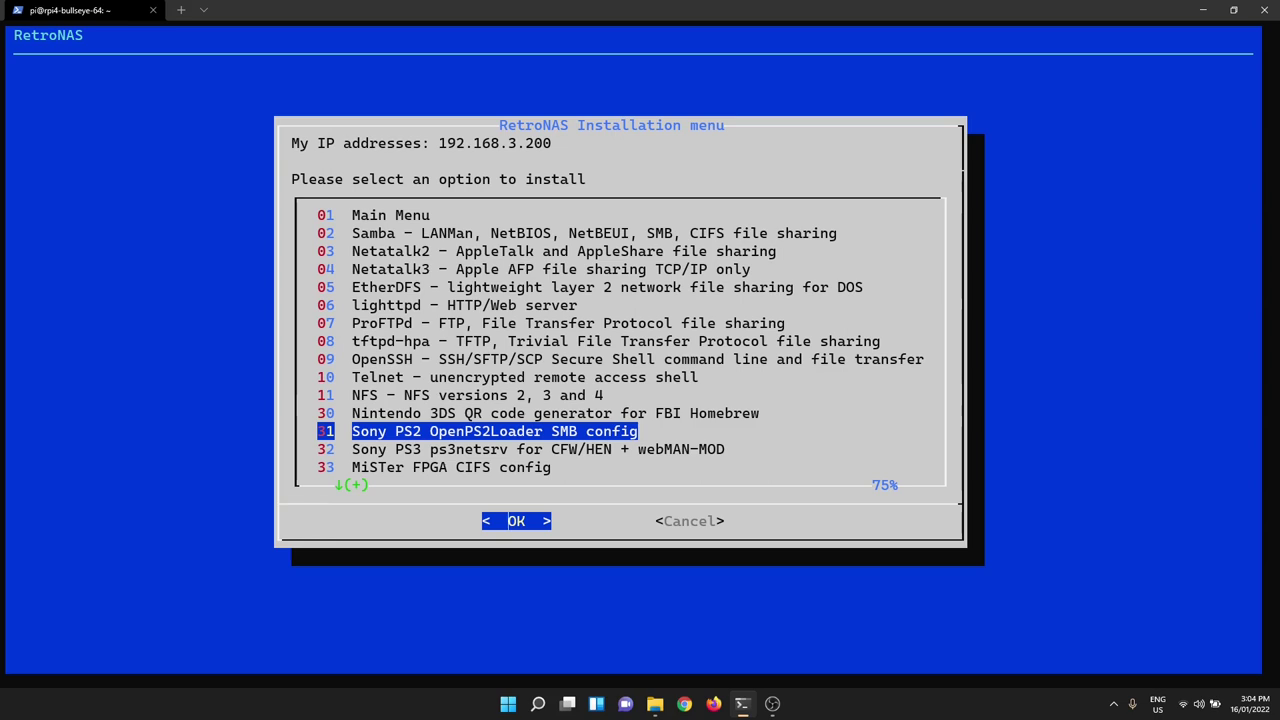
key(Up)
key(Up)
key(Up)
key(Up)
key(Up)
key(Up)
key(Up)
key(Up)
key(Up)
key(Up)
key(Up)
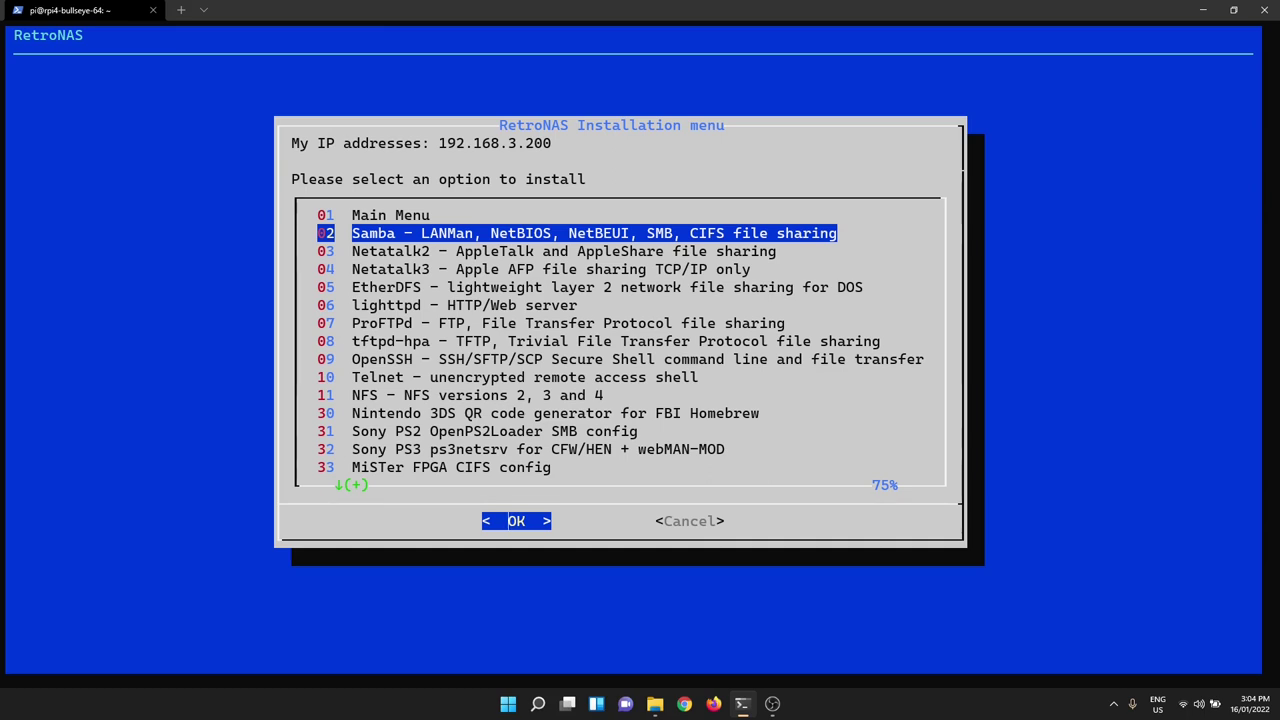
key(Down)
key(Down)
key(Down)
key(Down)
key(Down)
key(Down)
key(Down)
key(Down)
key(Down)
key(Down)
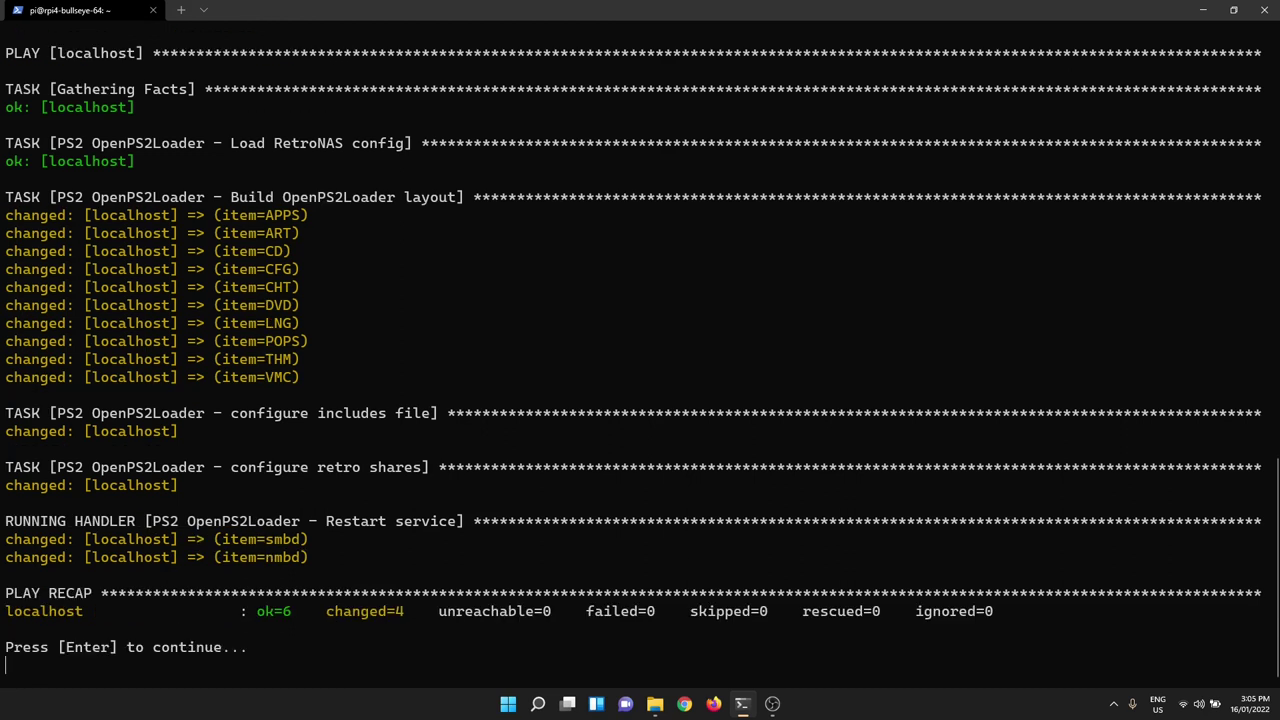
- Return to the Installation menu once the PS2 OpenPS2Loader playbook completes
key(Return)
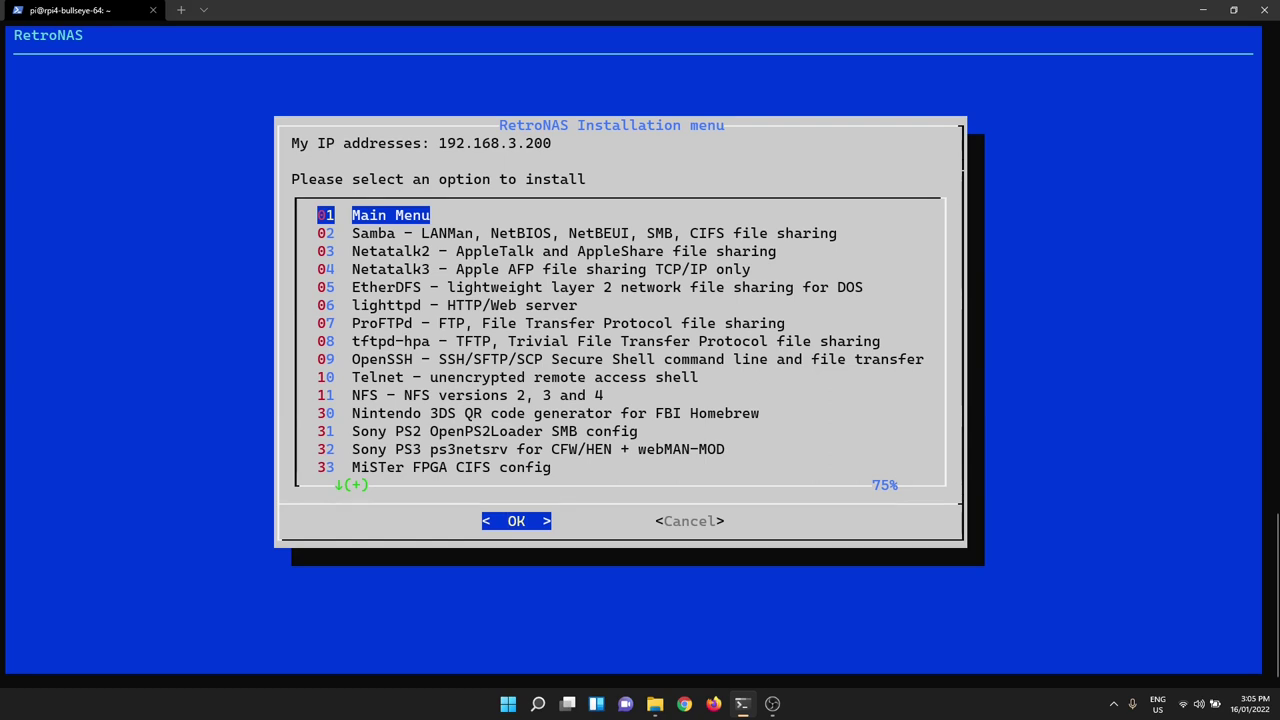
- Choose Configure RetroNAS password under Global configuration and confirm Yes
key(Return)
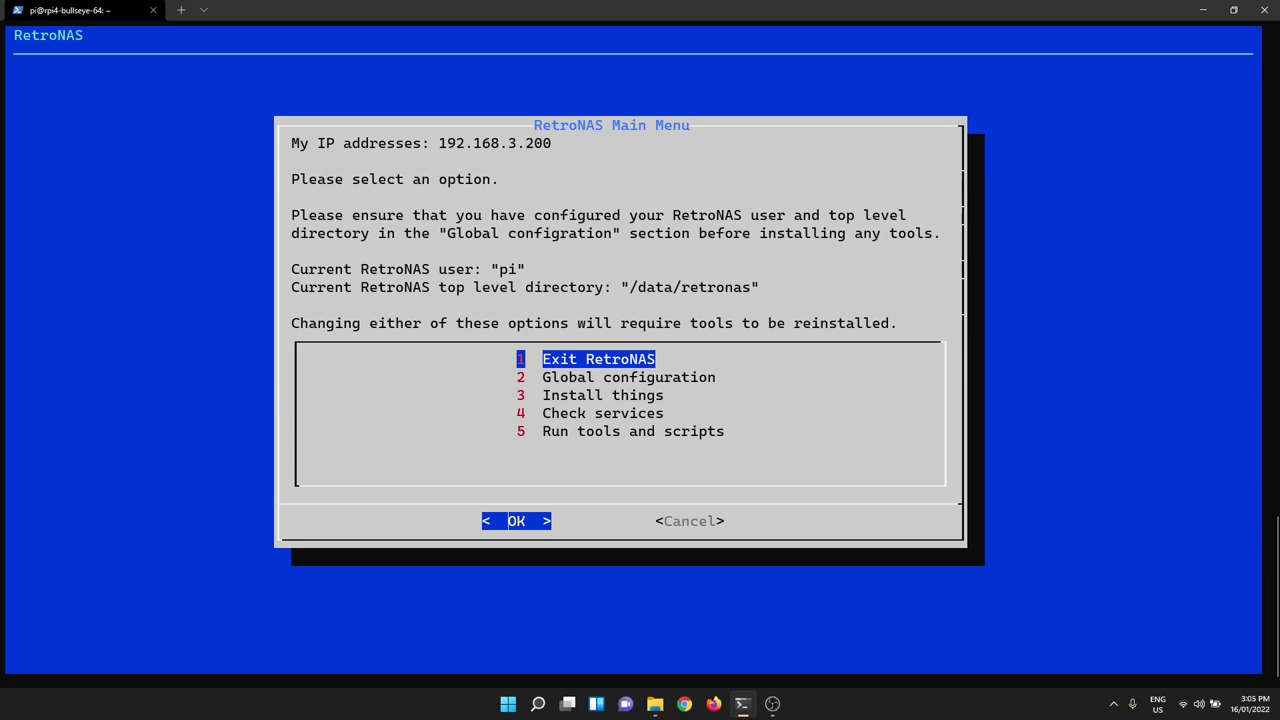
key(Down)
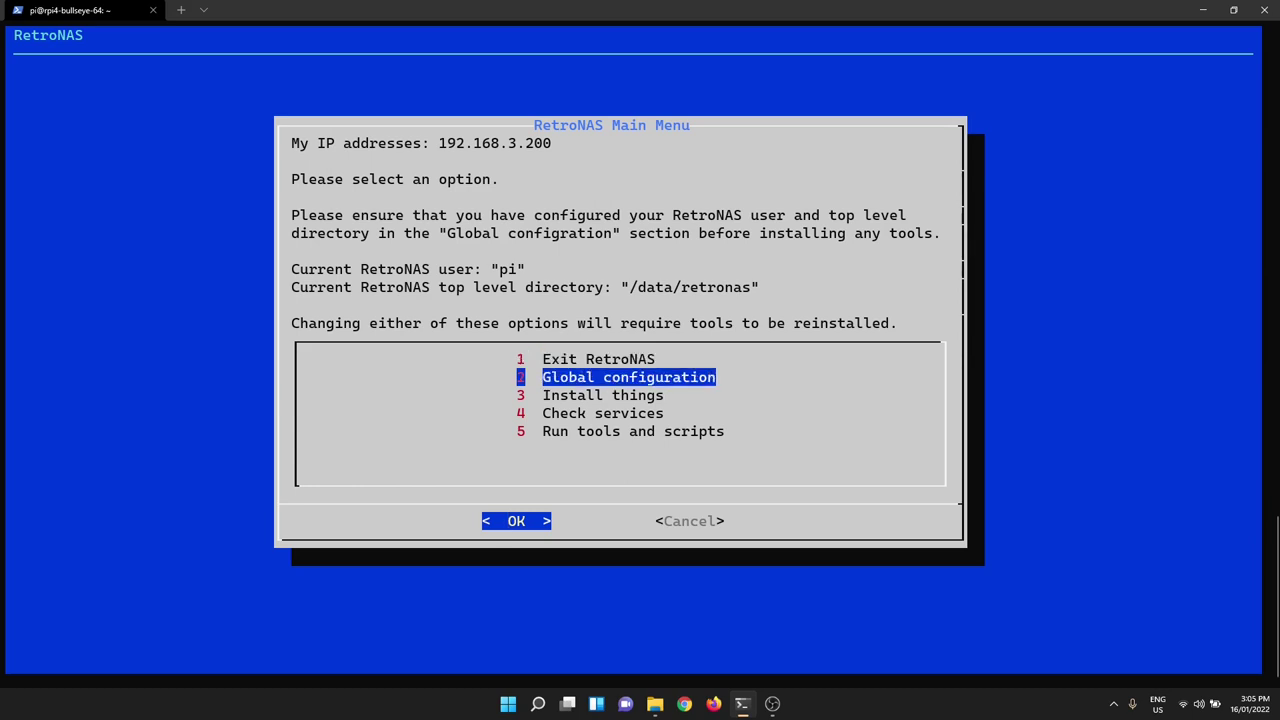
key(Return)
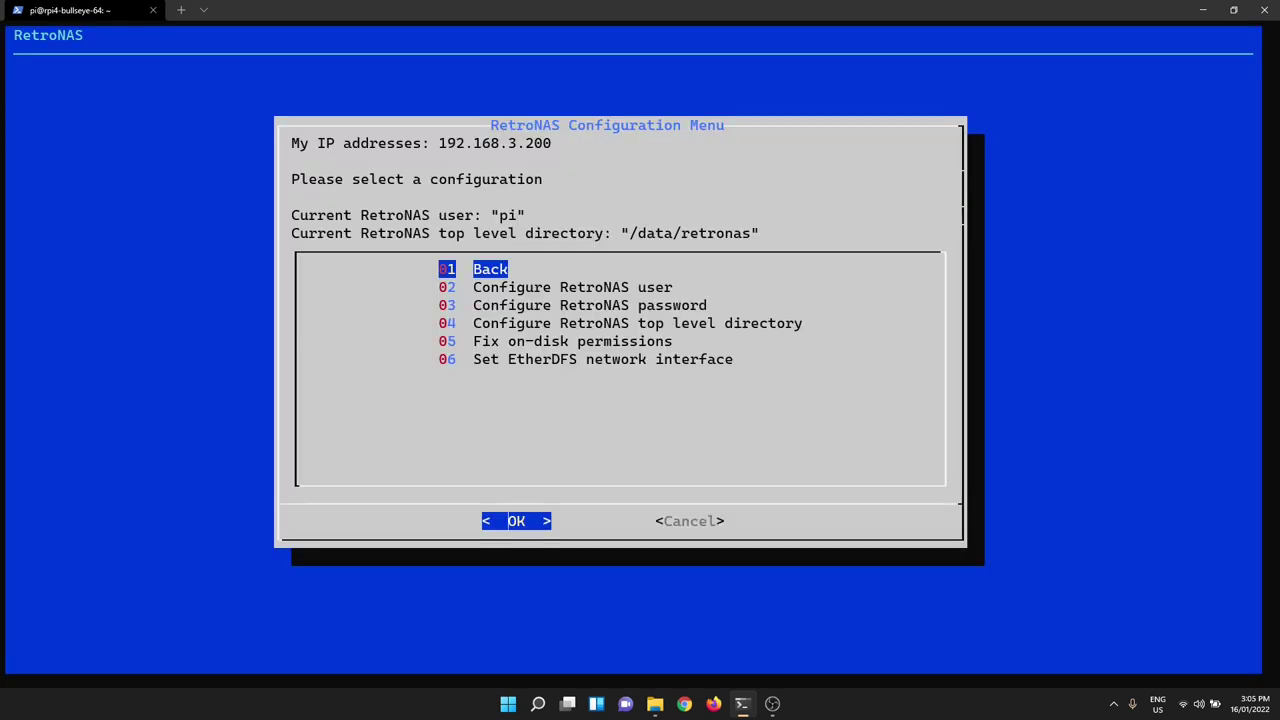
key(Down)
key(Down)
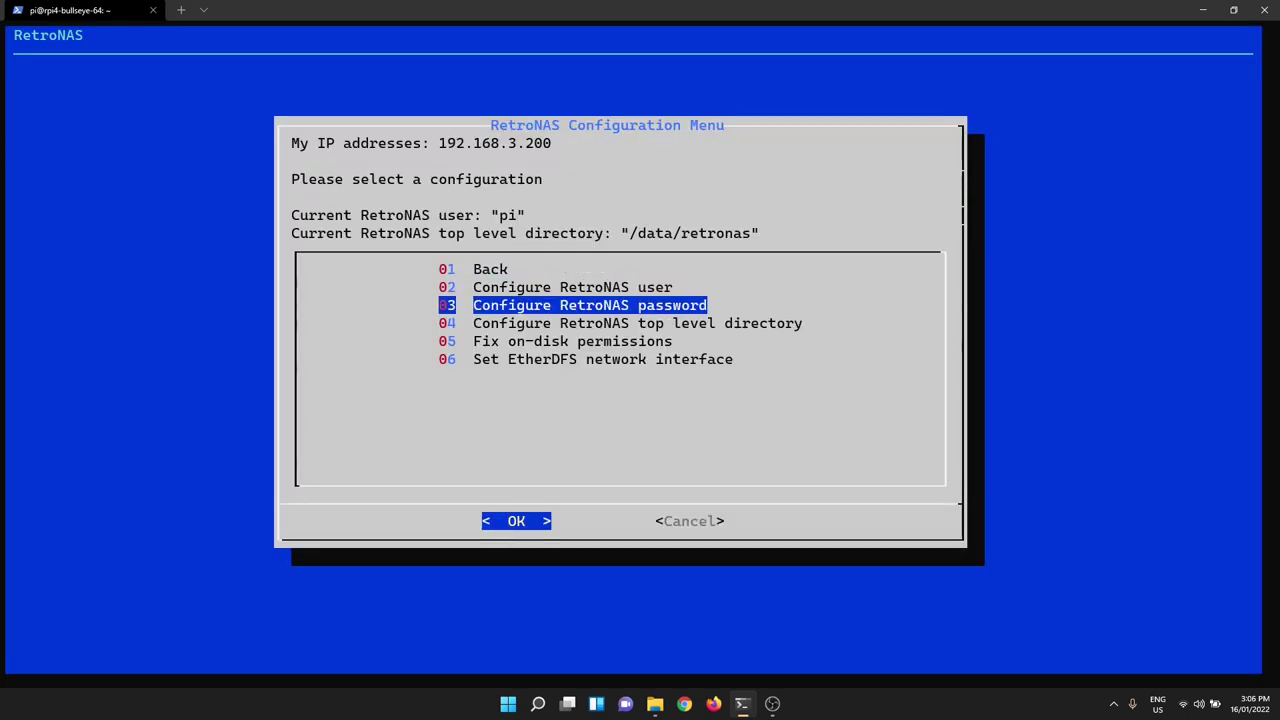
key(Return)
key(Left)
key(Return)
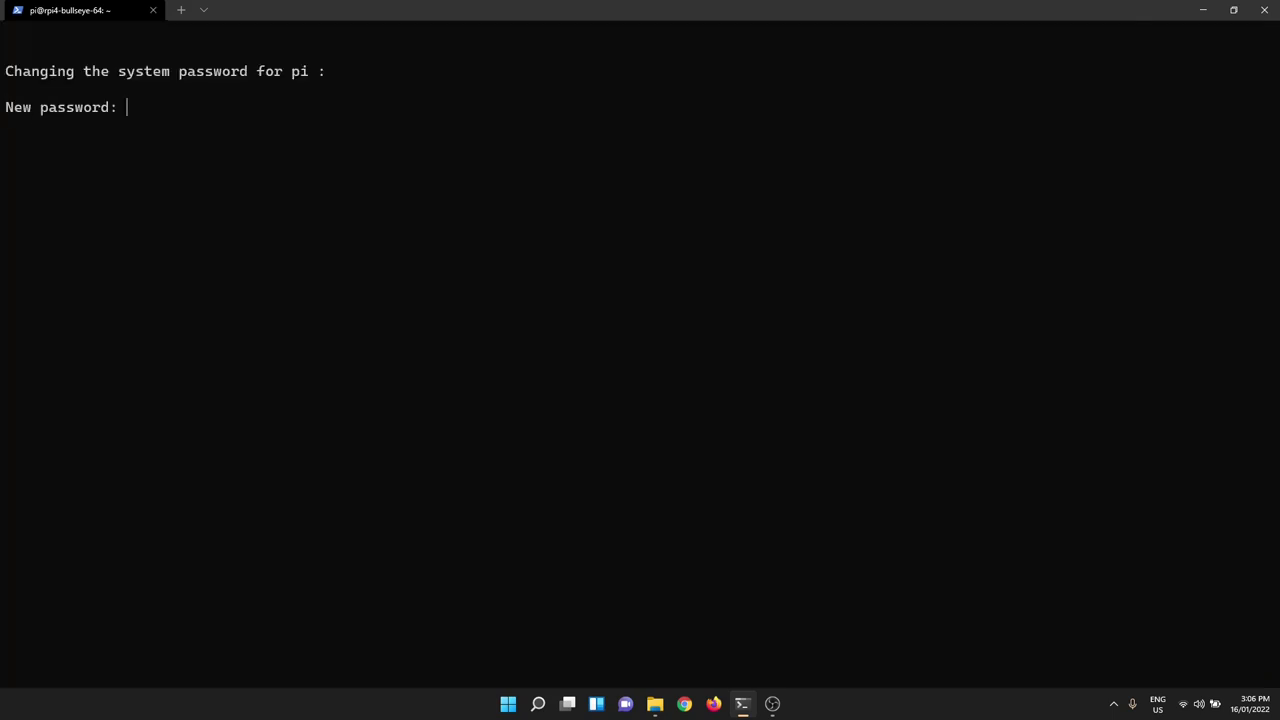
- Enter and retype the new system and SMB passwords for pi
key(Return)
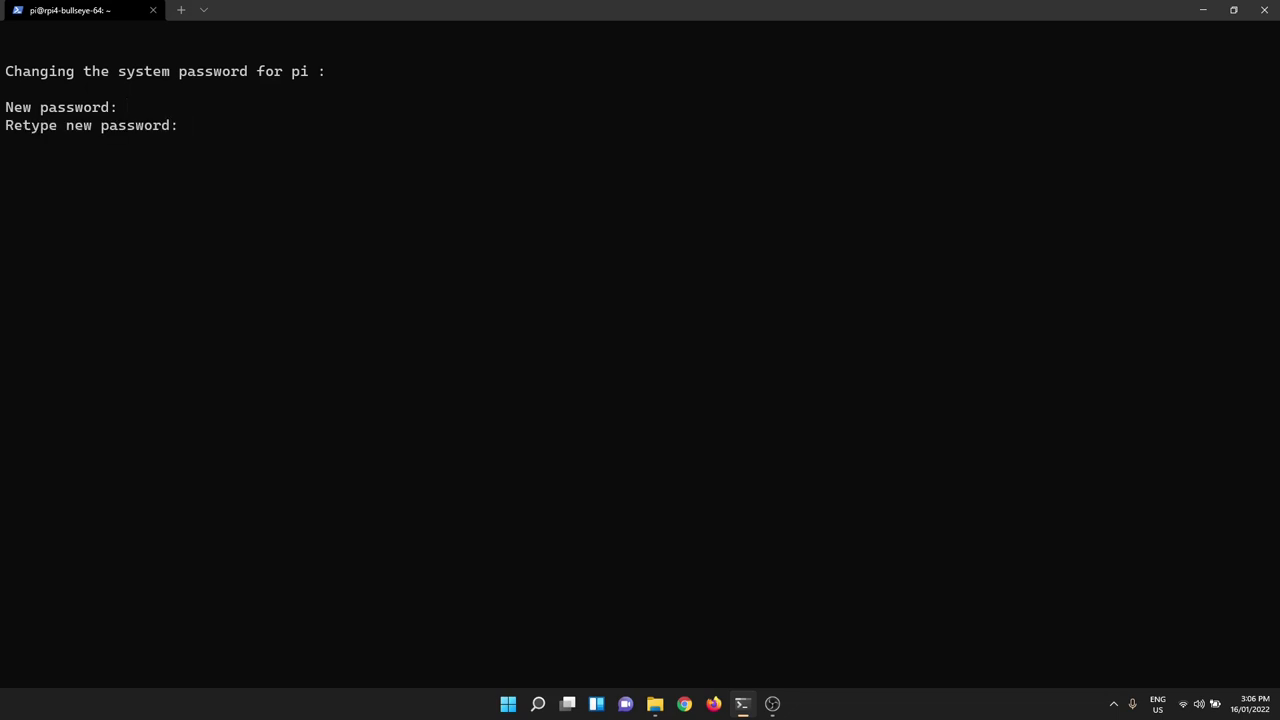
key(Return)
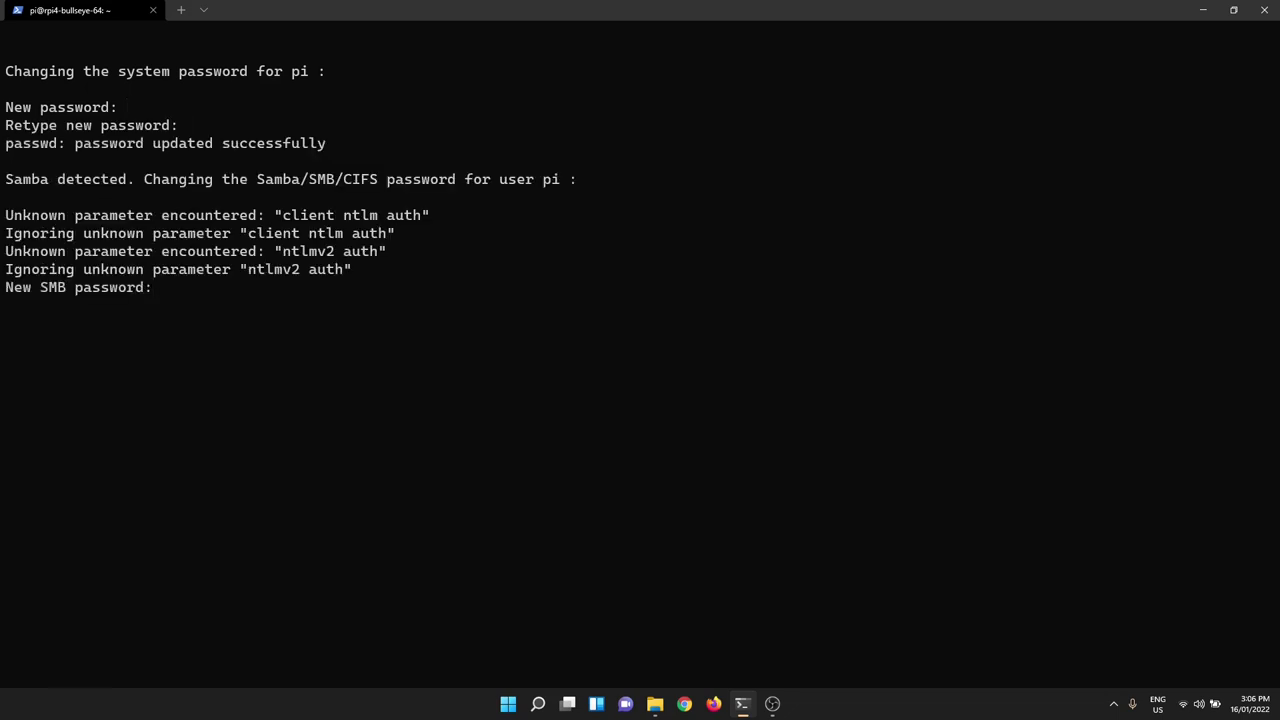
key(Return)
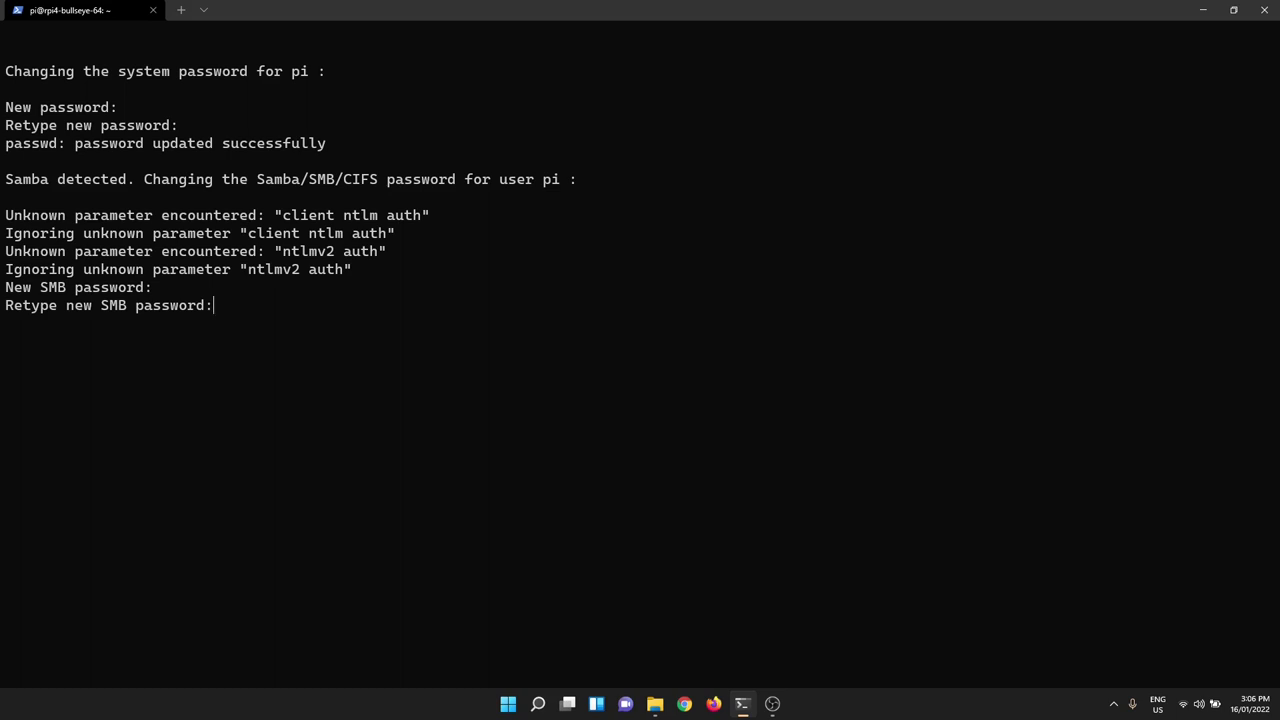
key(Return)
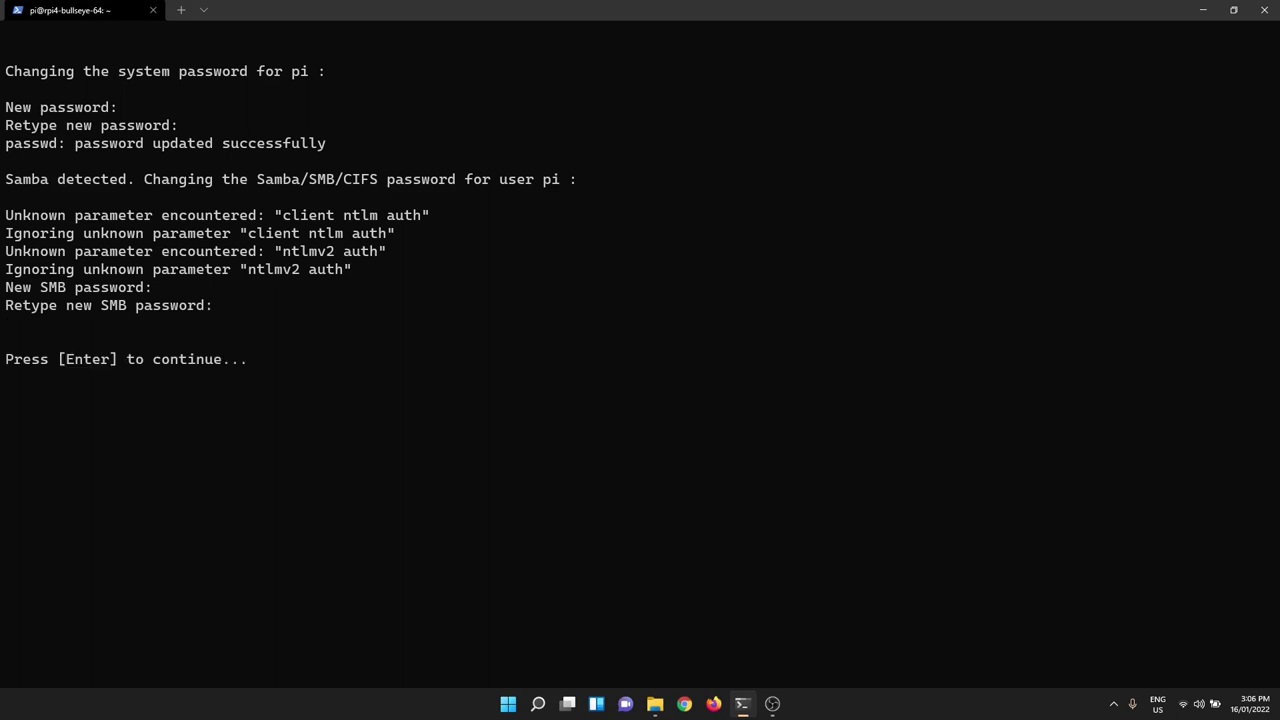
key(Return)
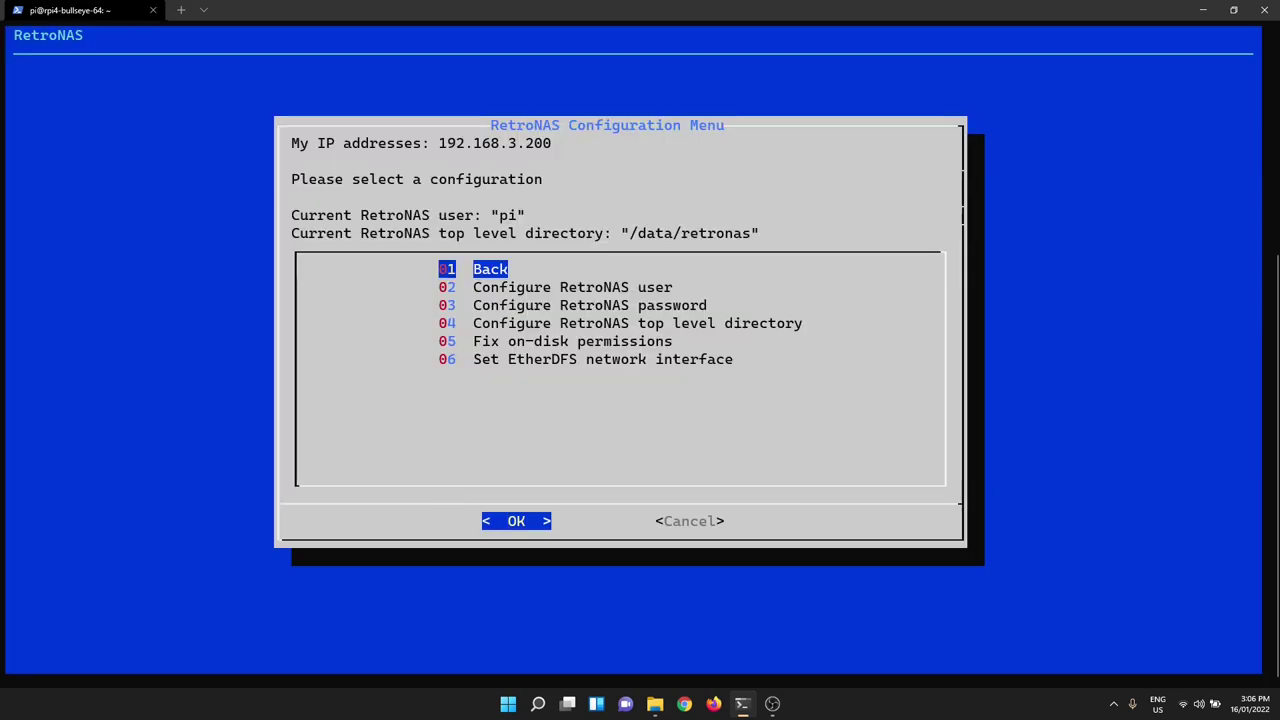
- Bring the \\RETROSMB\retronas File Explorer window to the front
click(657, 712)
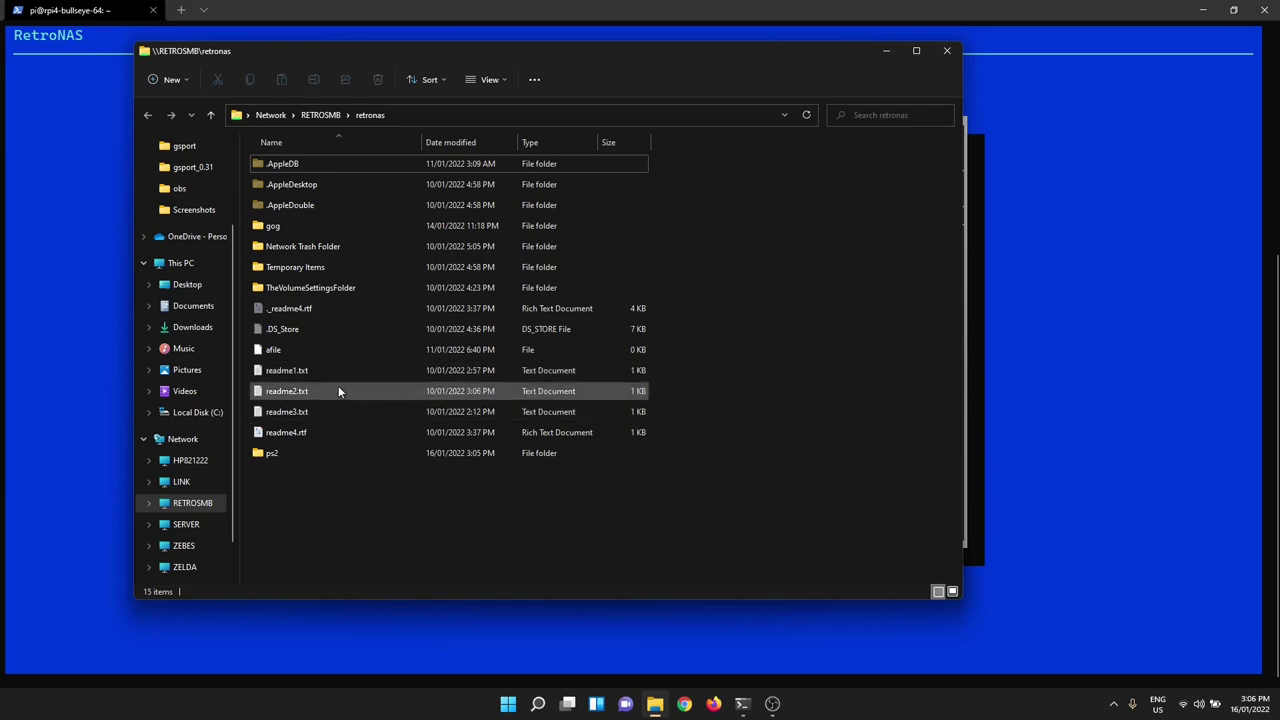
- Open the ps2 folder, then its OpenPS2Loader subfolder
double_click(276, 454)
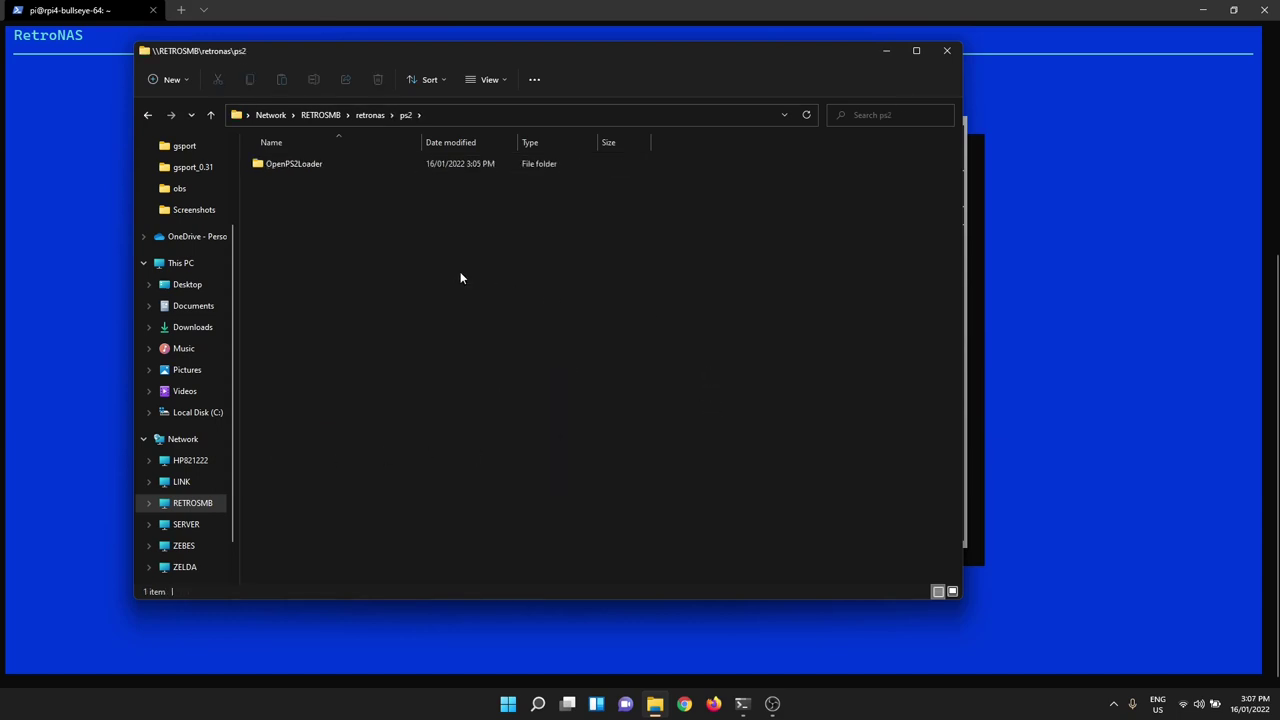
click(292, 168)
double_click(310, 163)
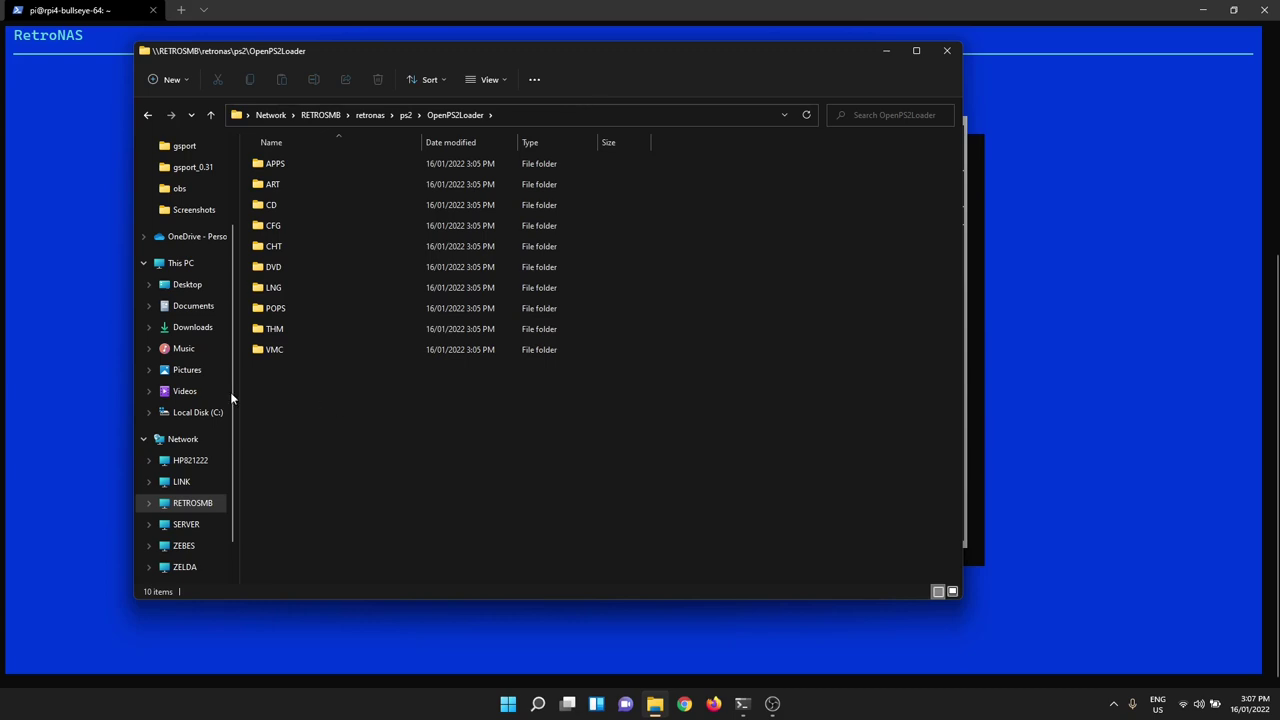
click(280, 207)
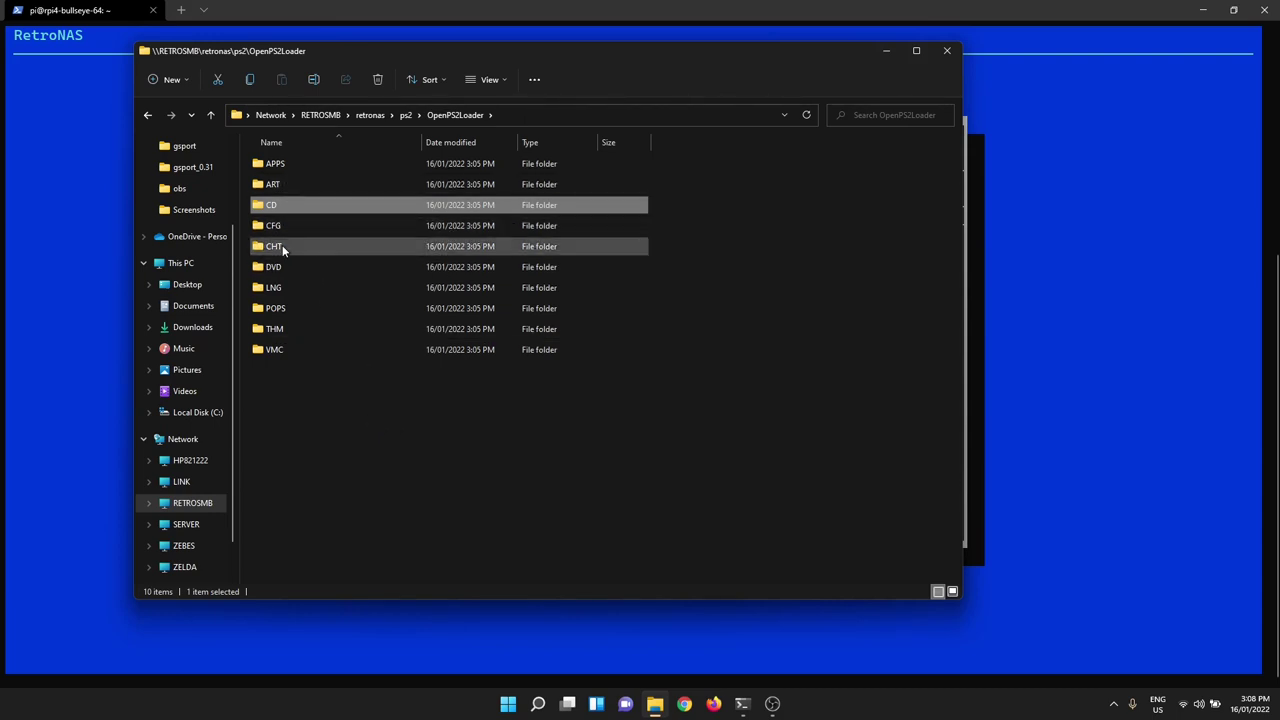
- Select the CHT, LNG, POPS, THM and VMC folders in turn inside OpenPS2Loader
click(283, 246)
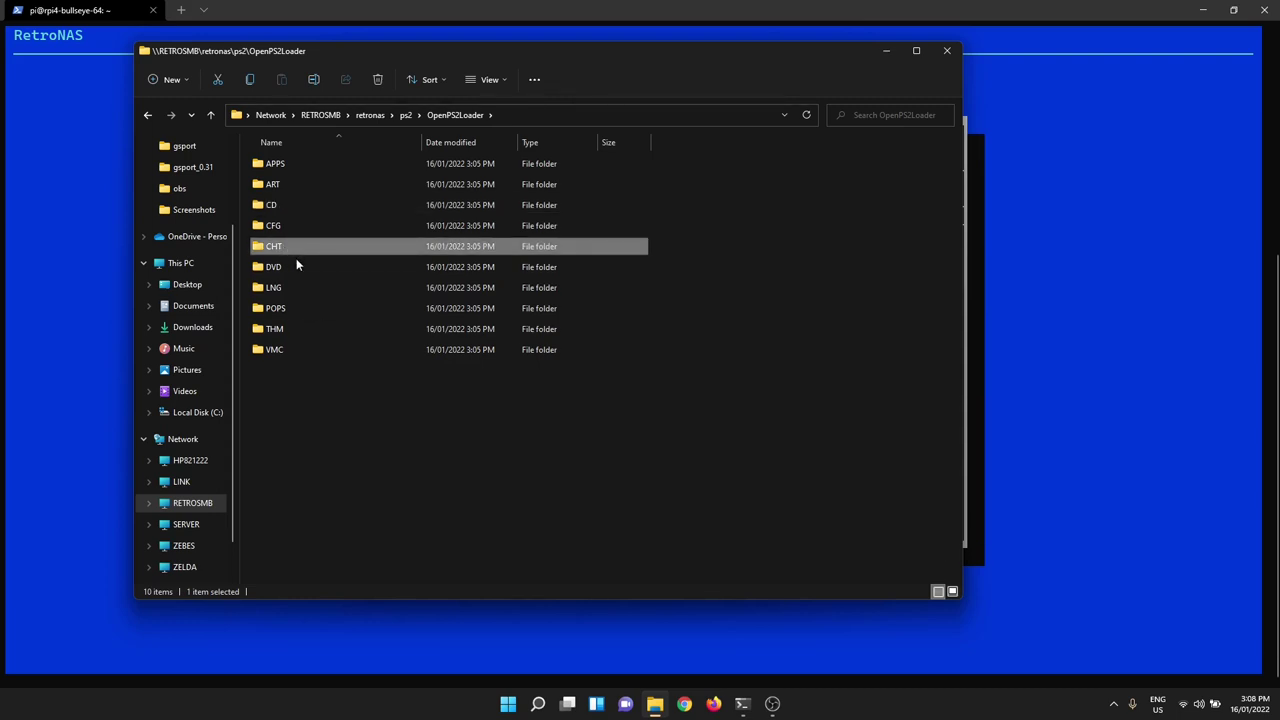
click(295, 287)
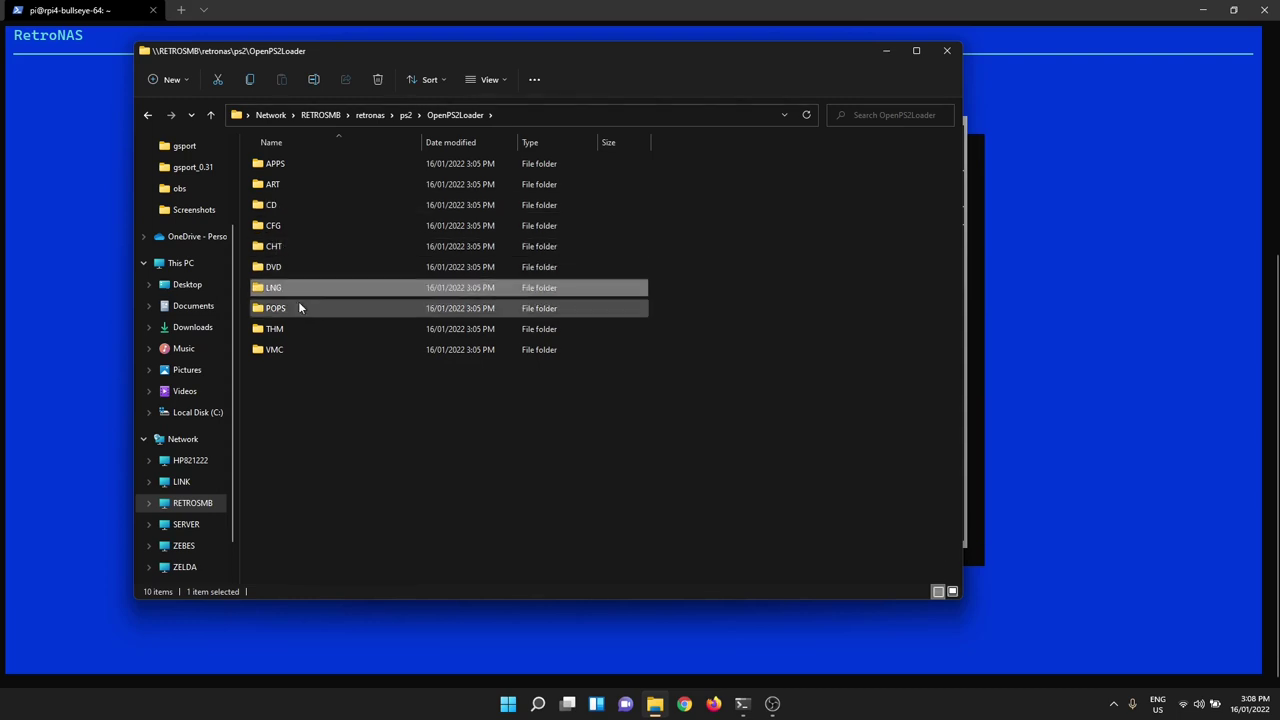
click(297, 304)
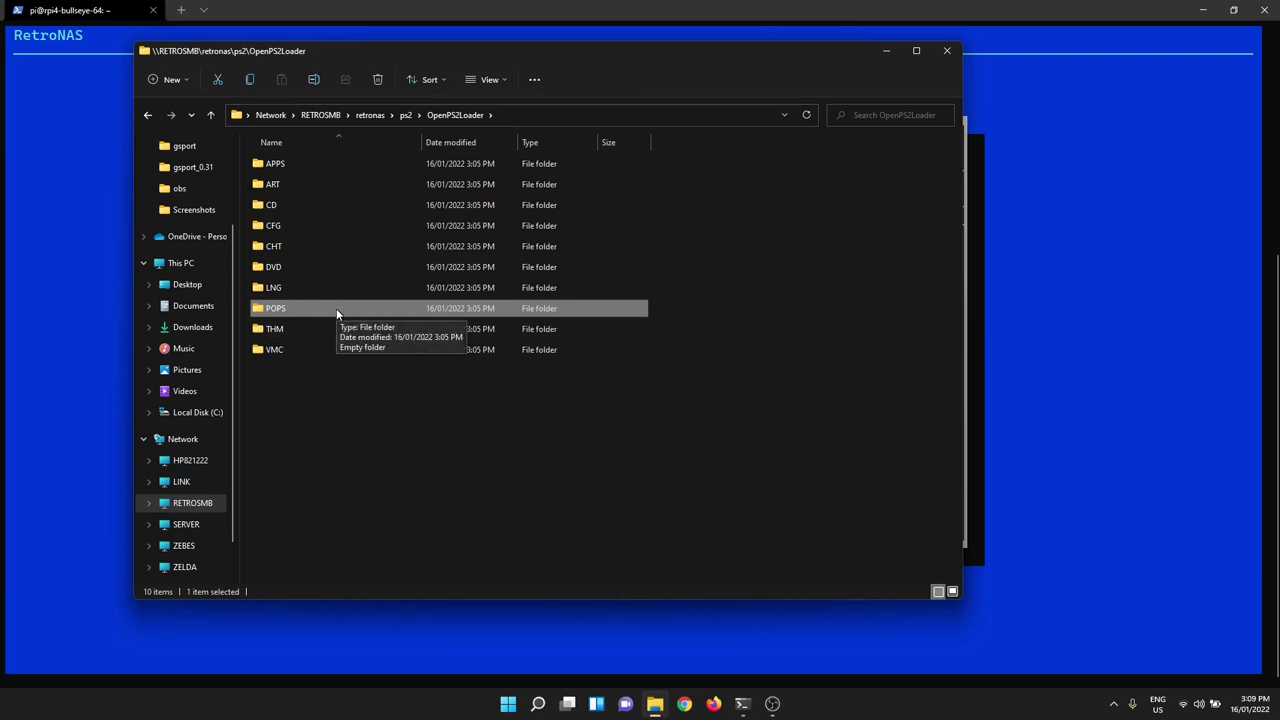
click(284, 332)
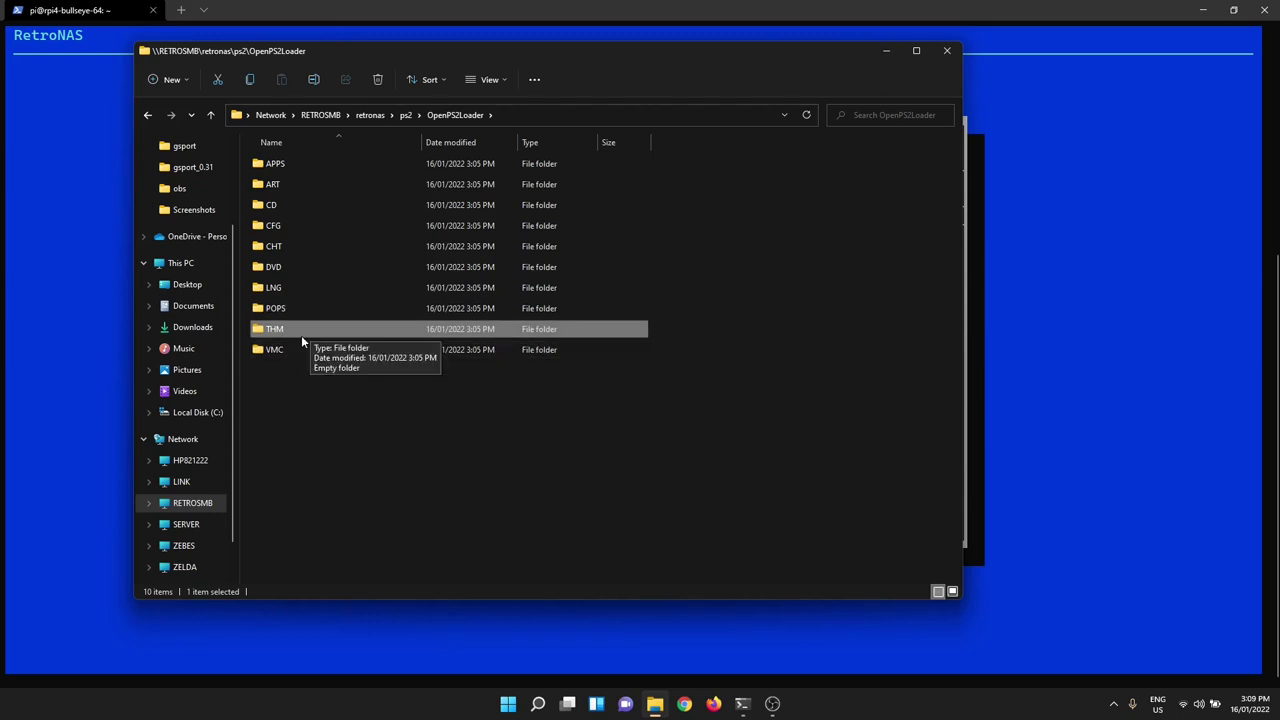
click(285, 352)
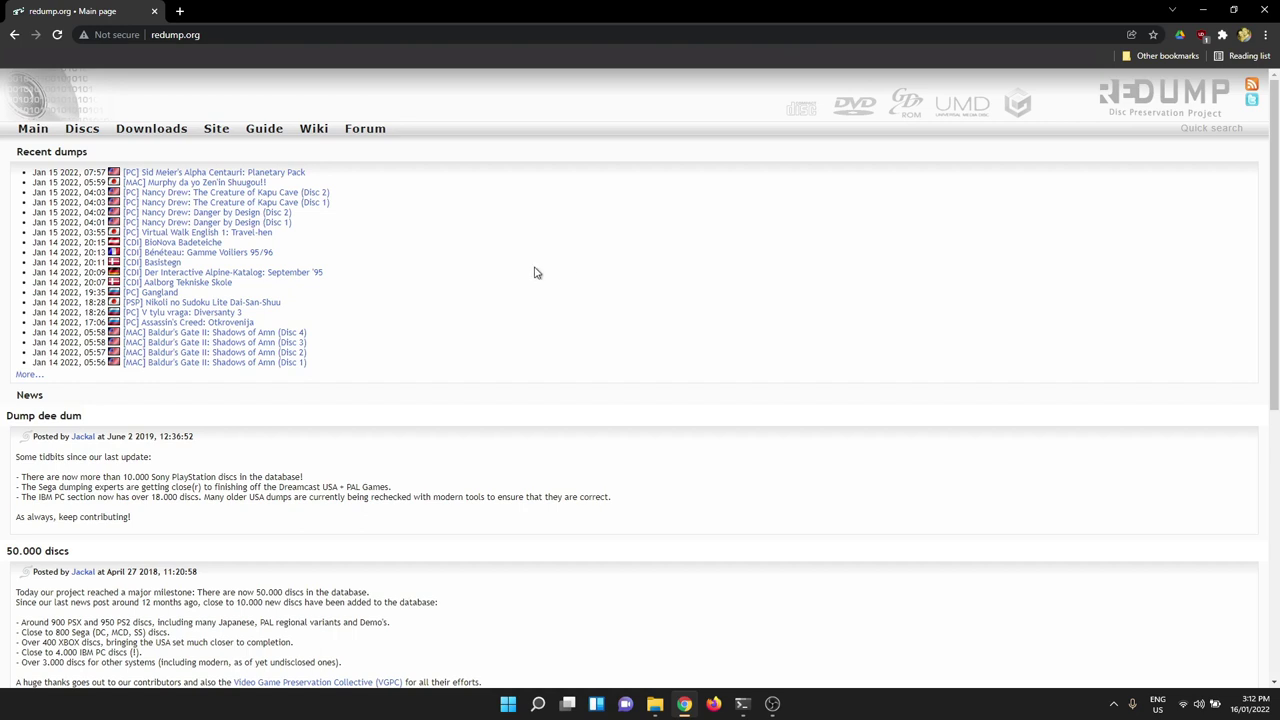
- Follow the Guide link in redump.org's top navigation bar
click(262, 129)
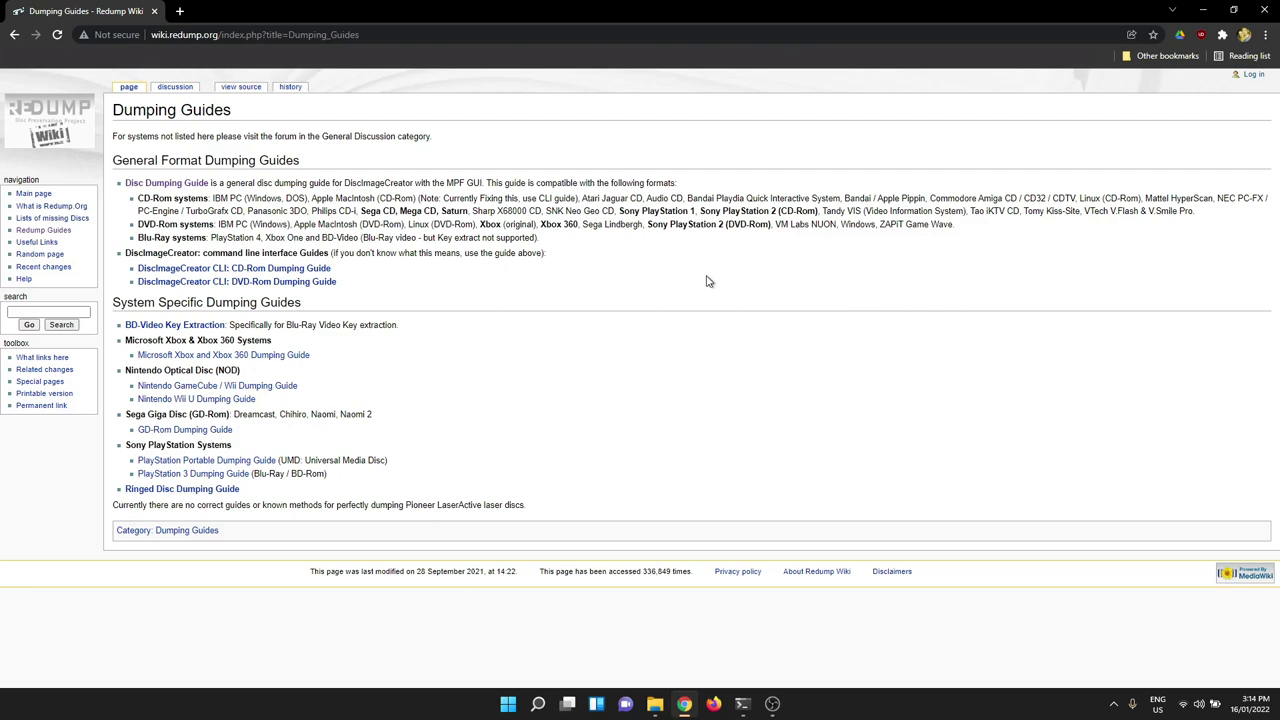
- Open the Disc Dumping Guide (MPF) and skim its required tools list
click(194, 185)
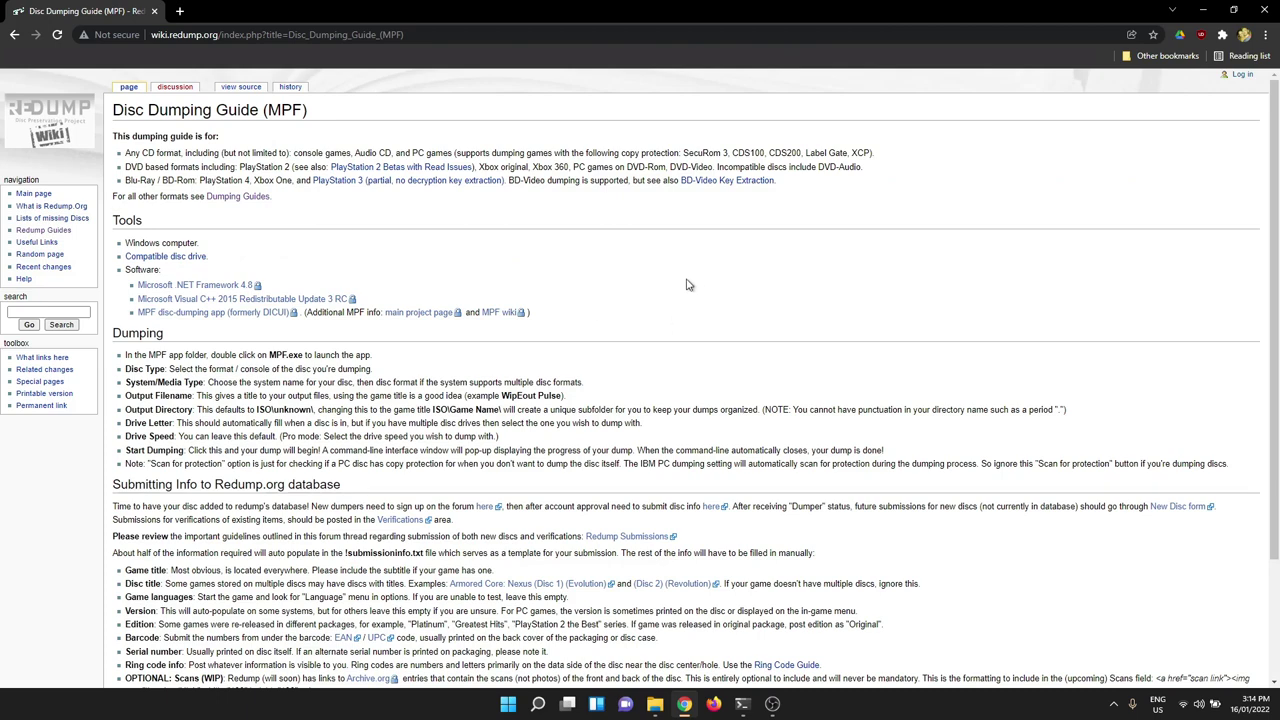
scroll(697, 284, down, 3)
scroll(697, 284, up, 2)
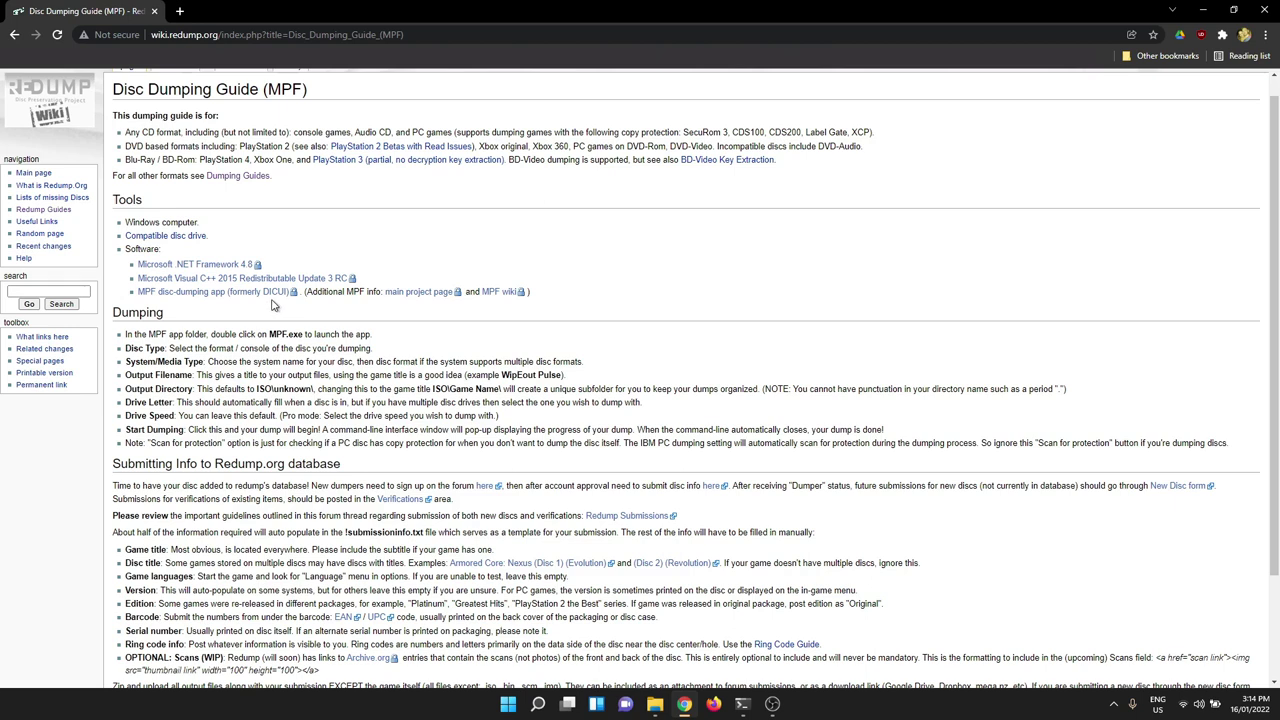
- Open the MPF GitHub releases and download MPF_2.2-net48.zip from Assets
click(167, 295)
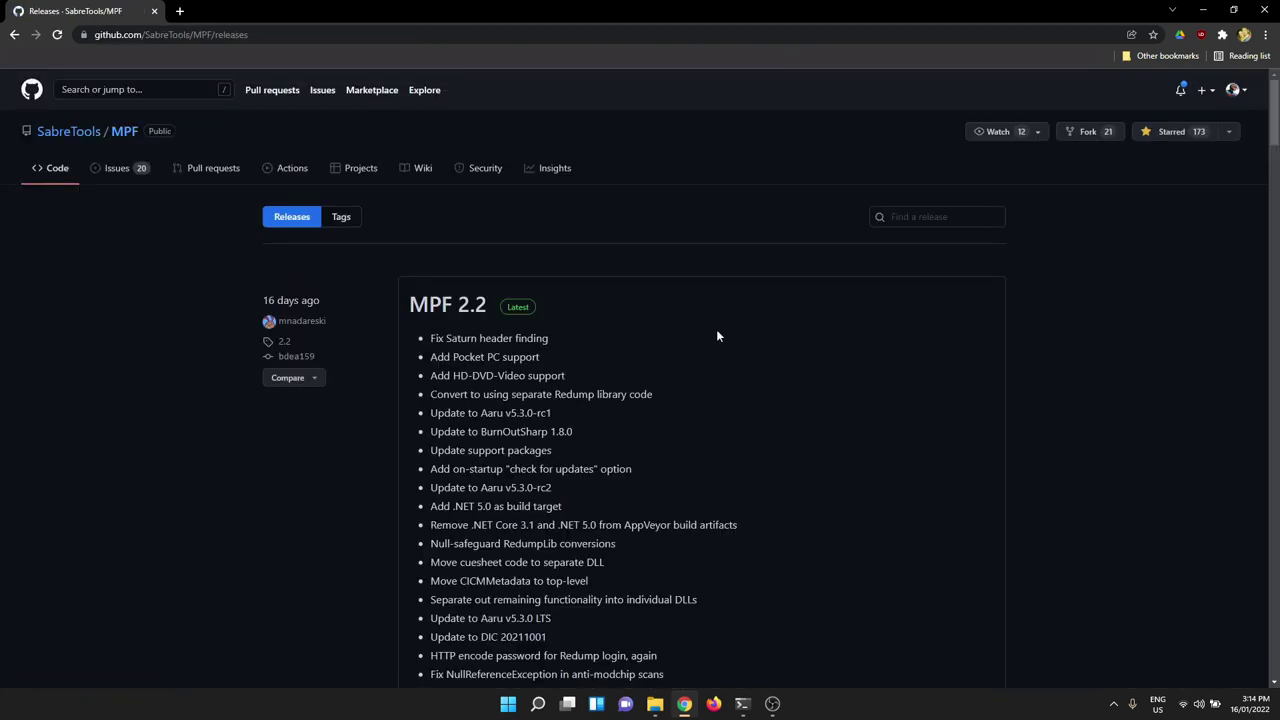
scroll(895, 349, down, 8)
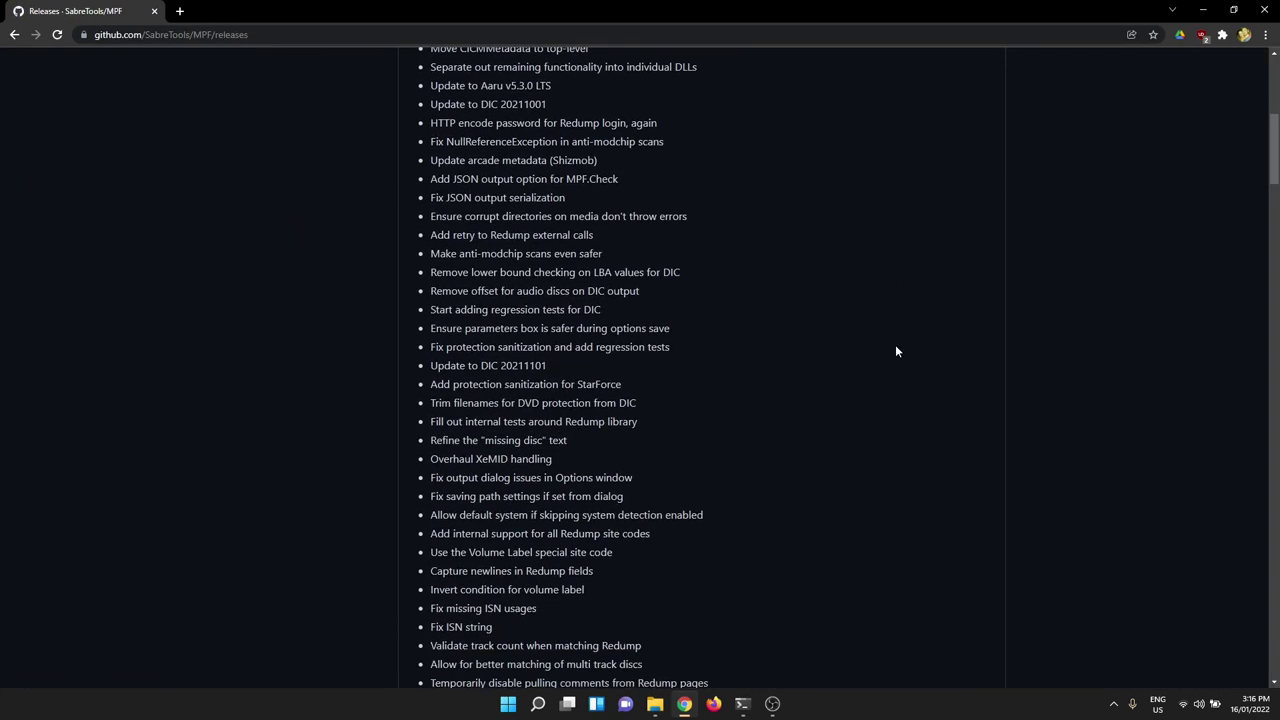
scroll(895, 351, down, 1)
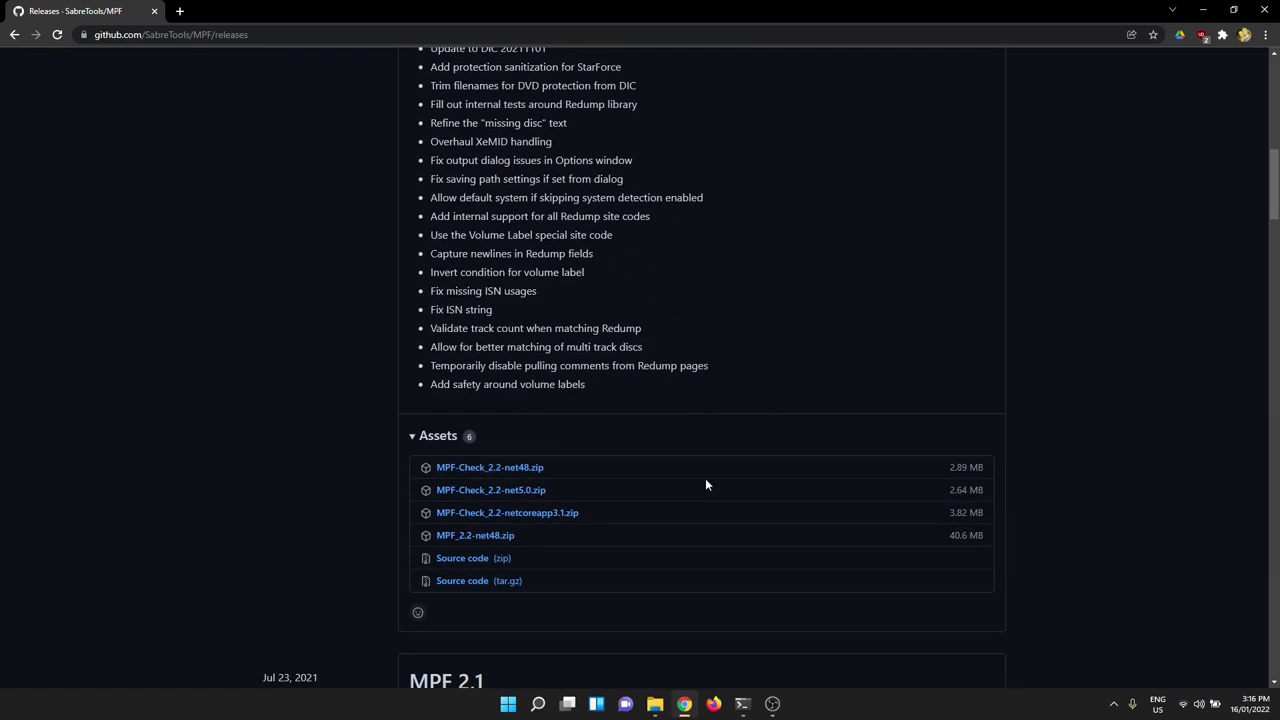
click(468, 541)
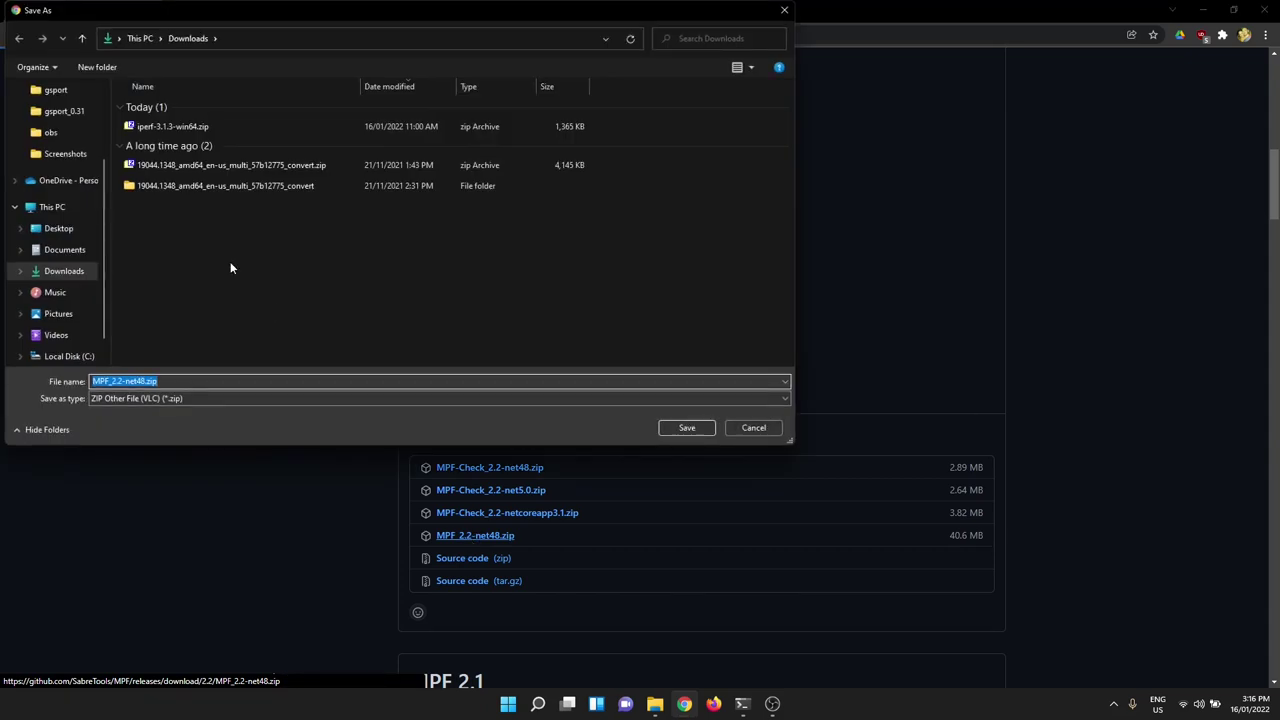
- Save the zip into the c:\games\ps2\mpf folder
click(298, 36)
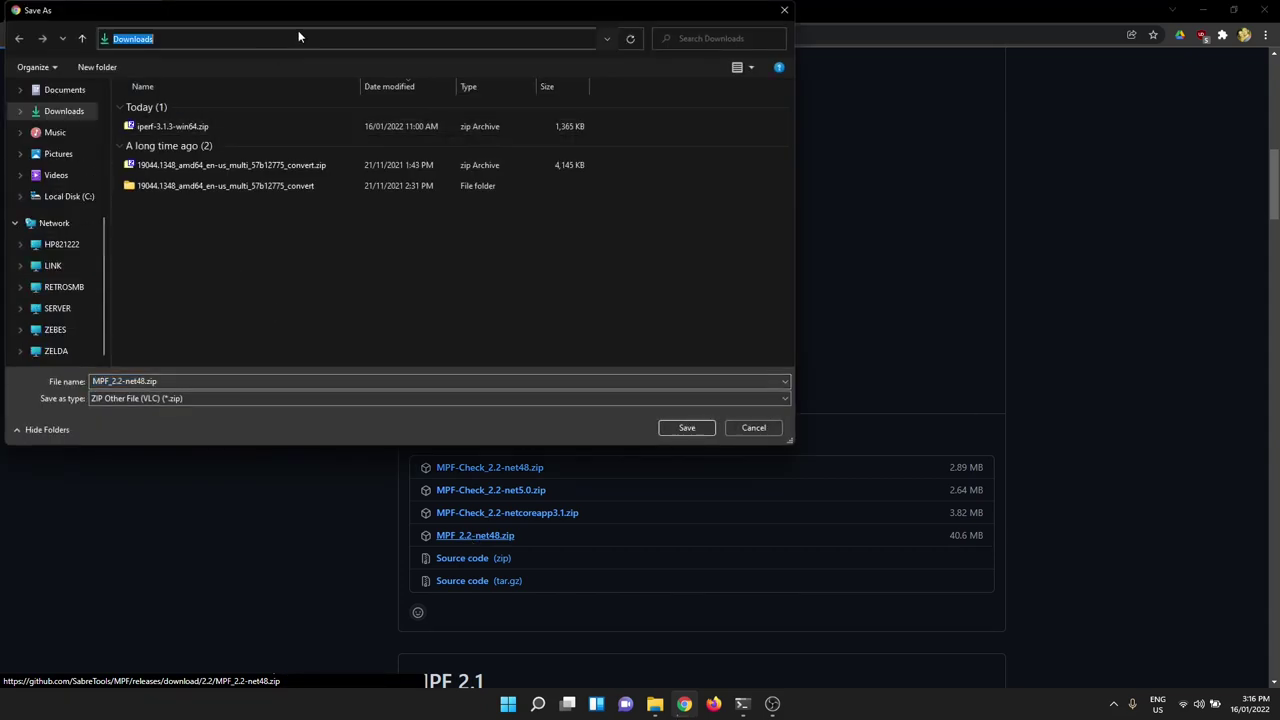
text(c:\game)
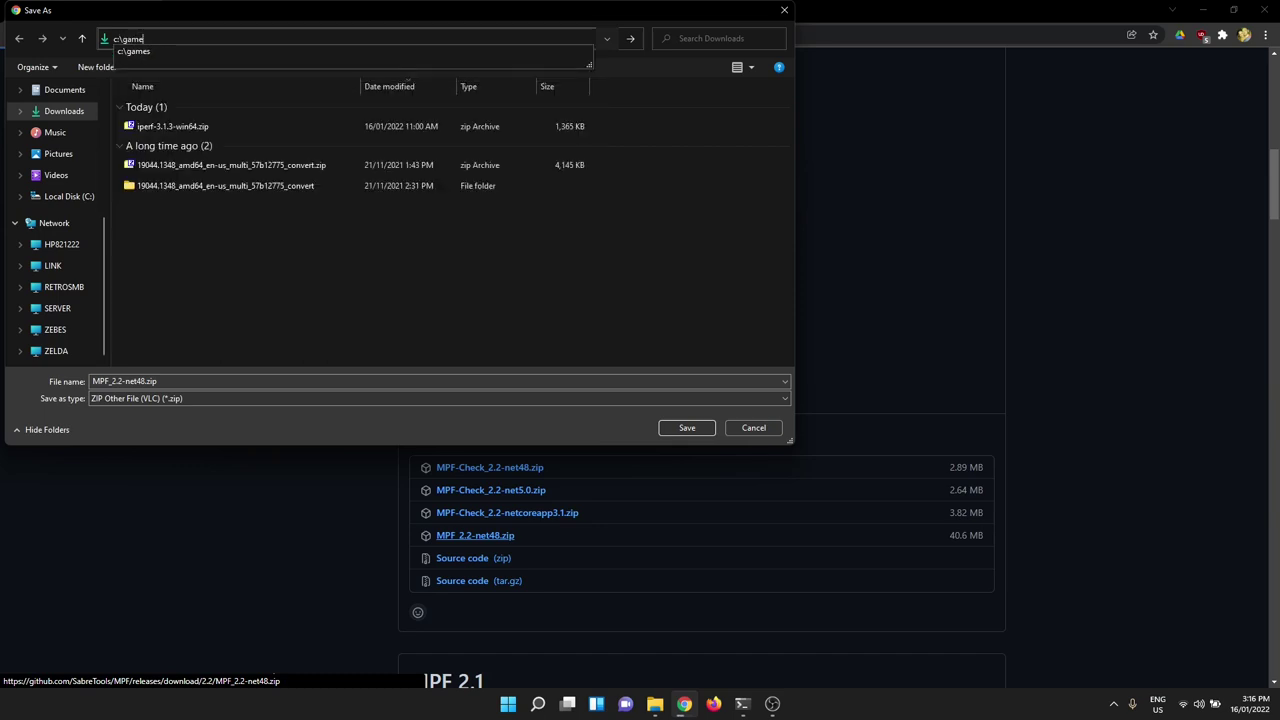
text(s\ps)
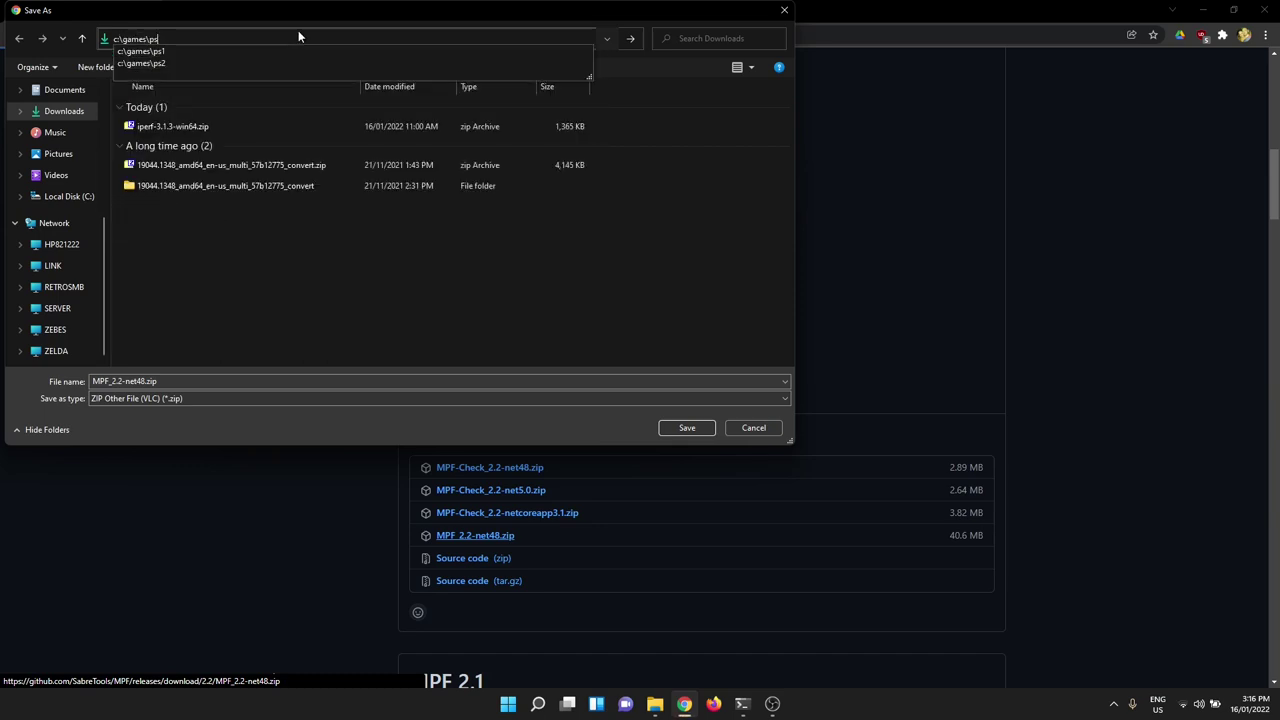
text(2\mpf)
key(Return)
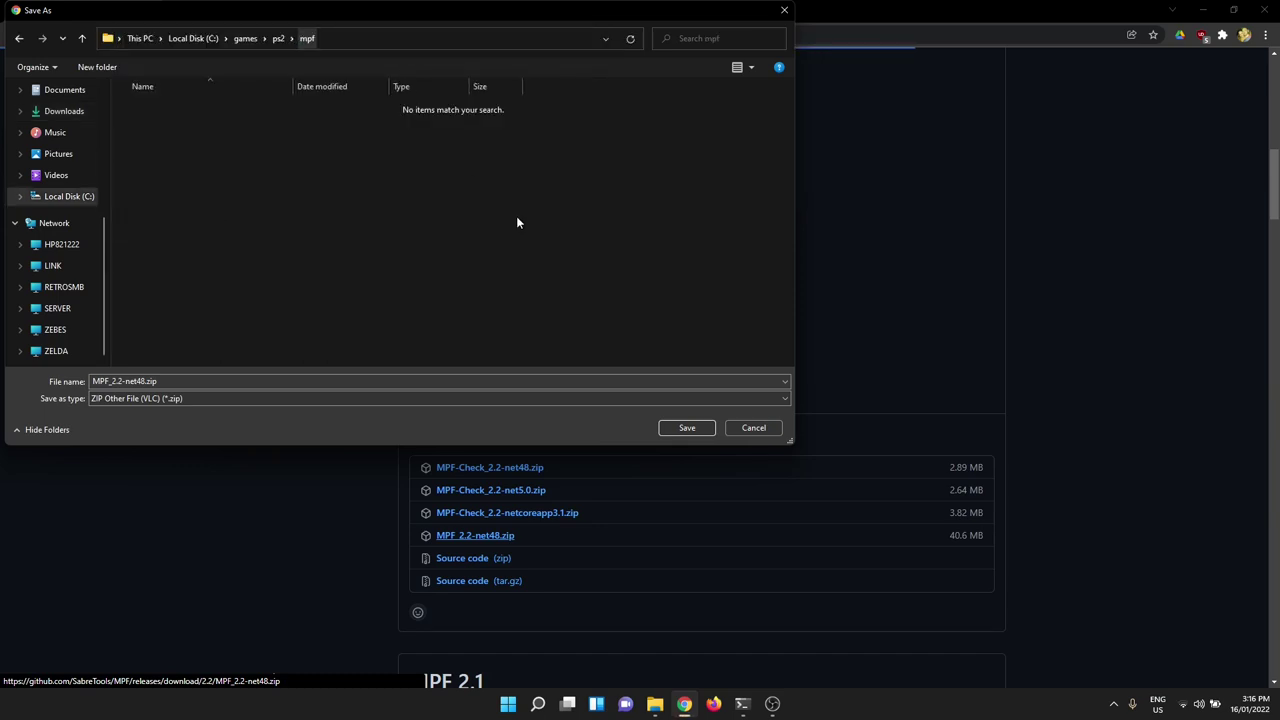
click(694, 424)
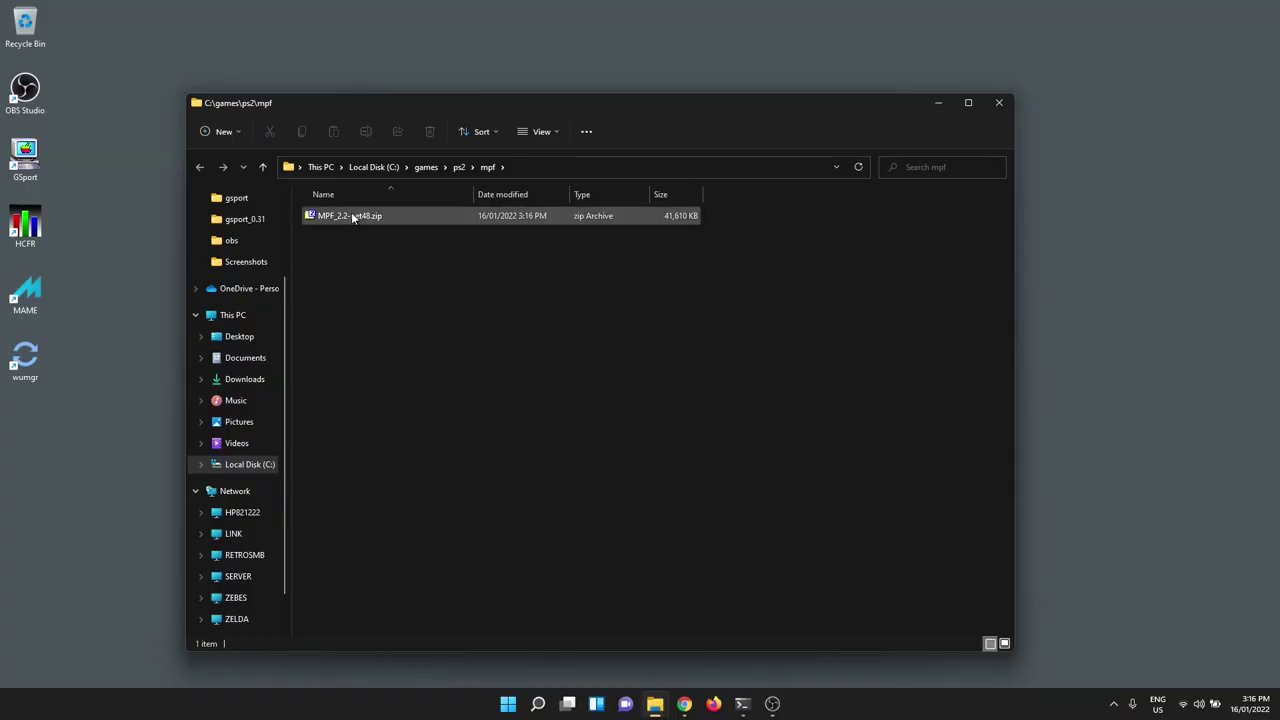
- Extract MPF_2.2-net48.zip in place with 7-Zip's Extract Here
drag(352, 218, 637, 336)
mouse_move(704, 343)
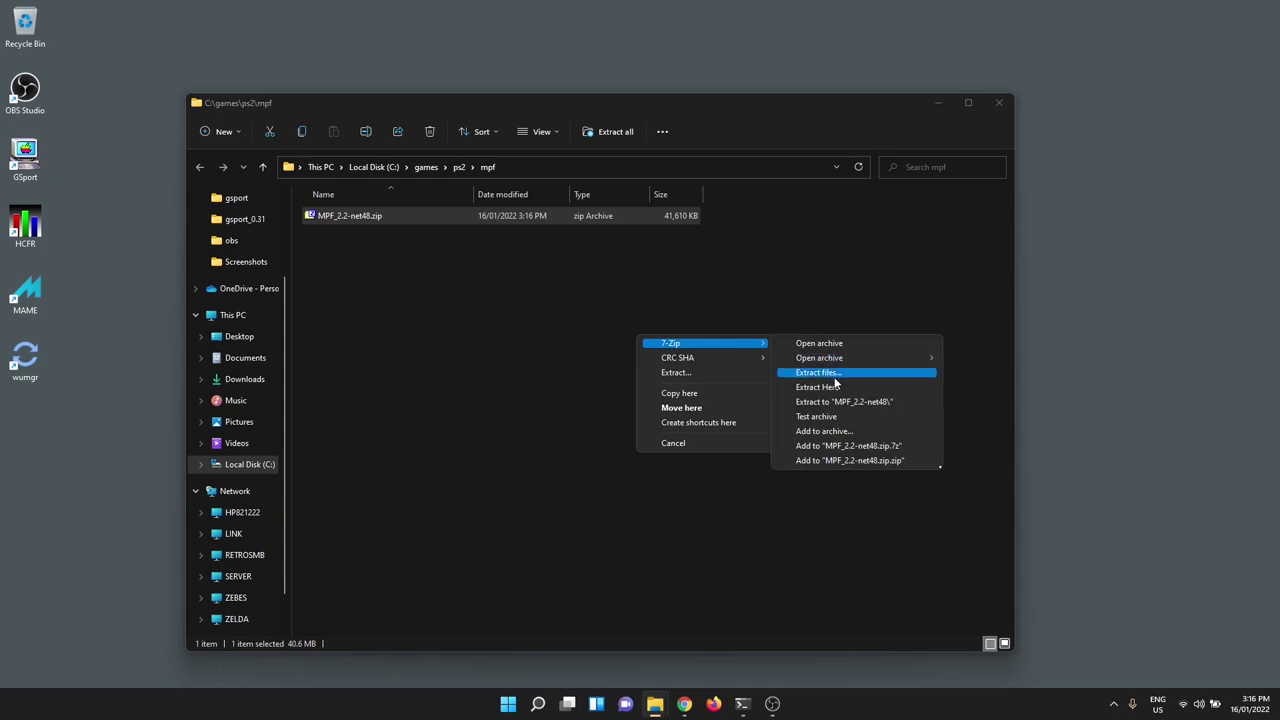
click(829, 390)
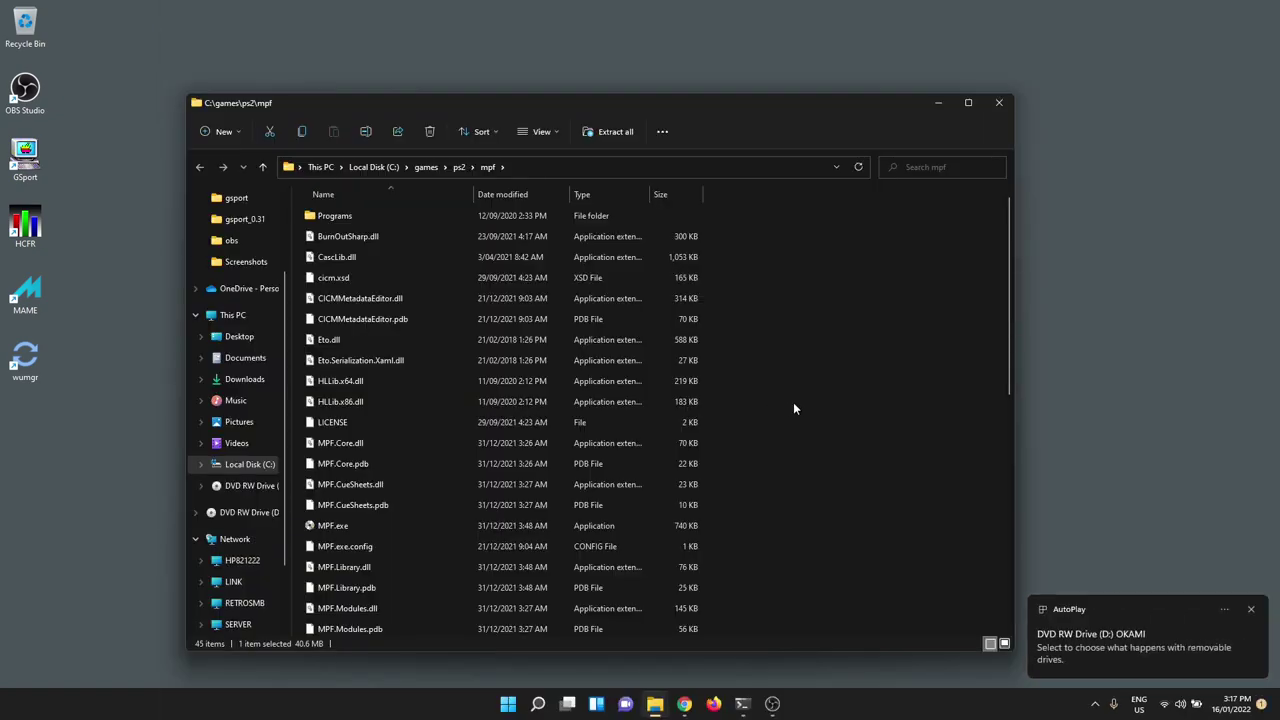
- Launch MPF.exe, dismiss its update check, and move its window to the upper left
text(m)
key(Down)
key(Down)
key(Down)
key(Down)
click(700, 478)
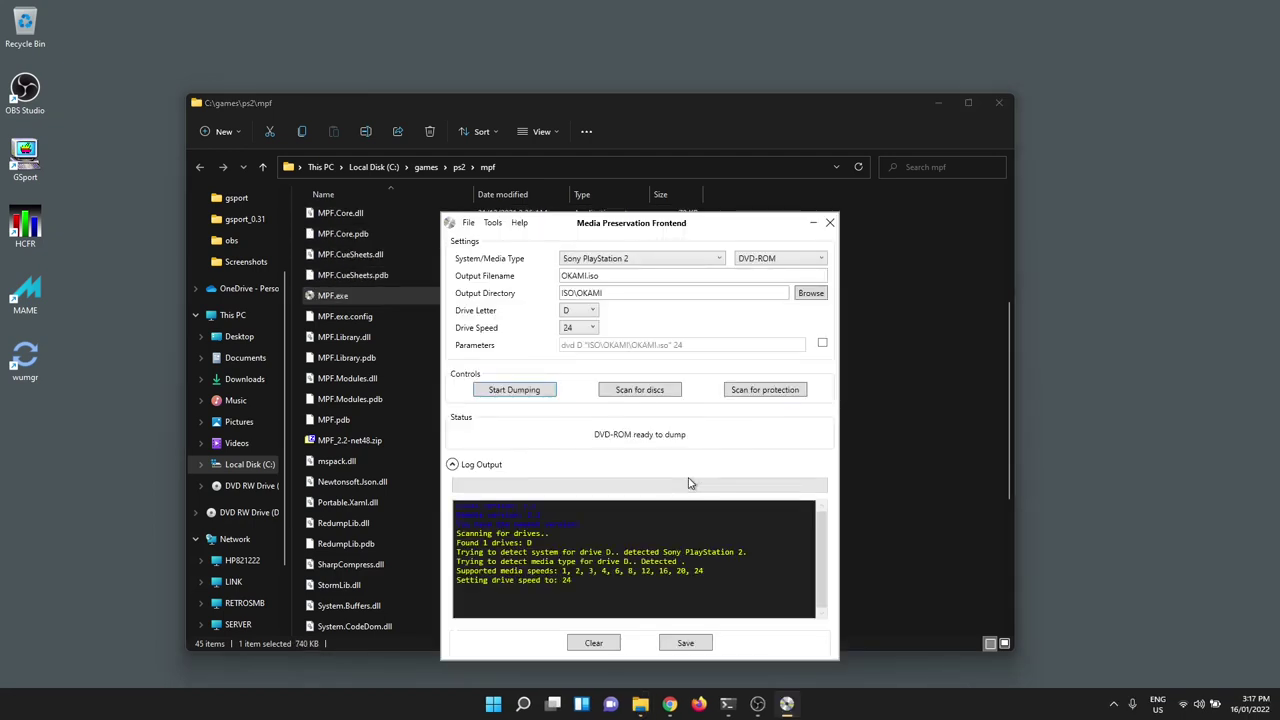
click(937, 106)
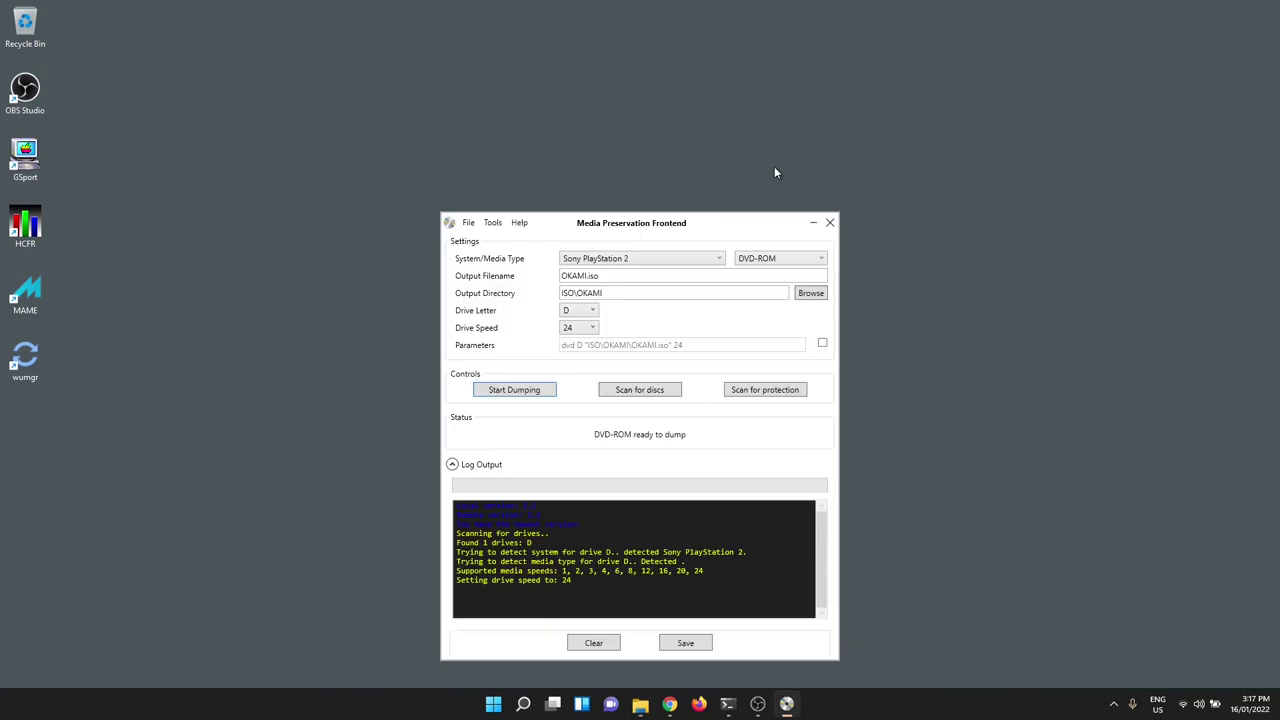
drag(720, 223, 520, 100)
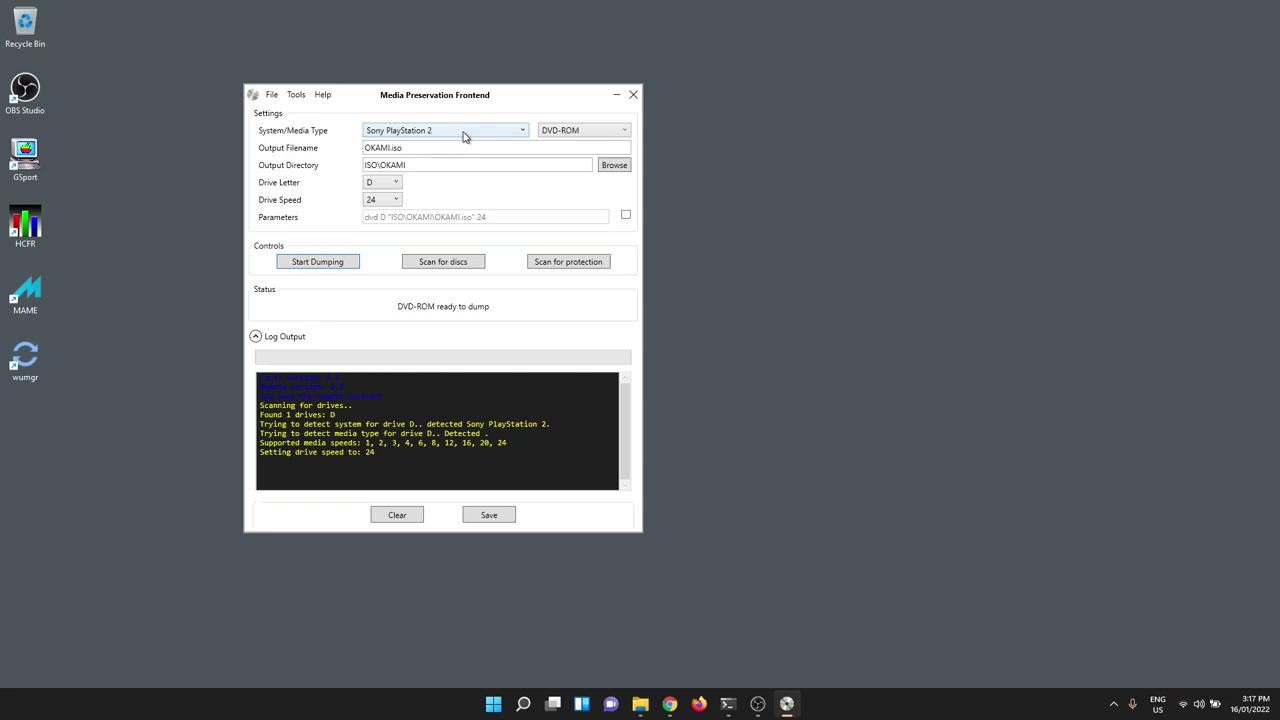
- Confirm the system is Sony PlayStation 2 and the media type is DVD-ROM
click(463, 132)
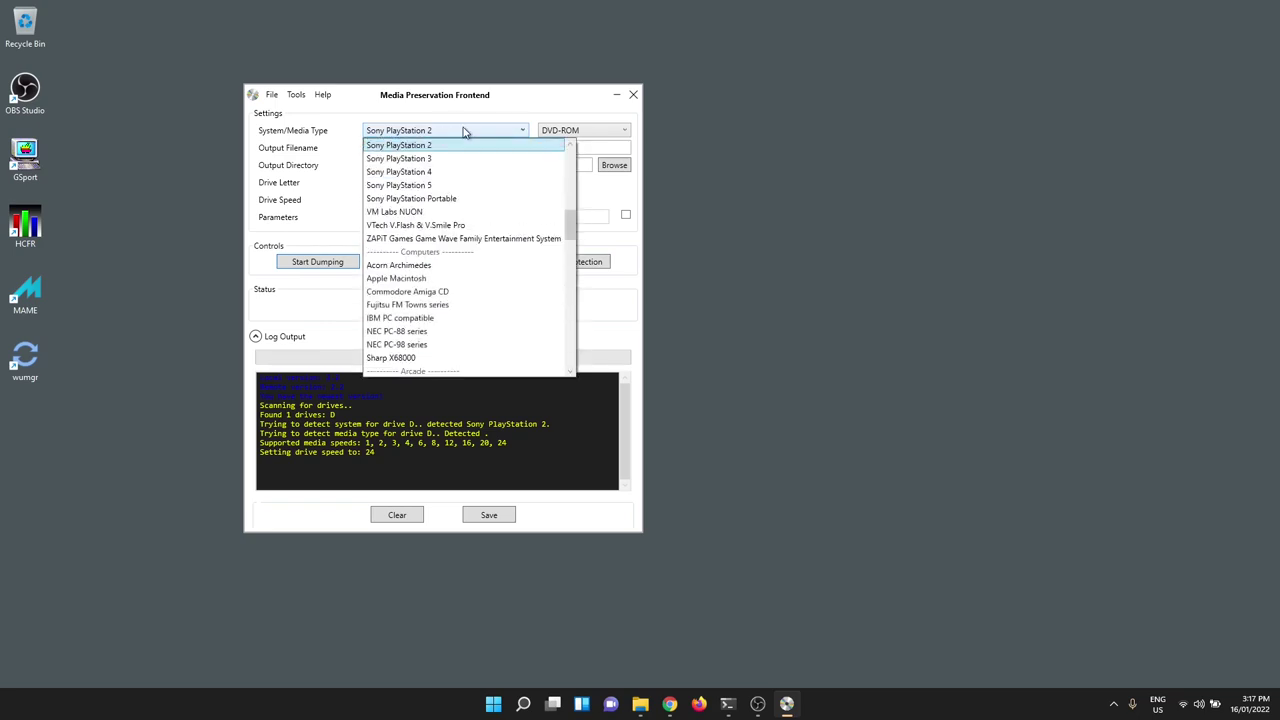
drag(570, 226, 569, 331)
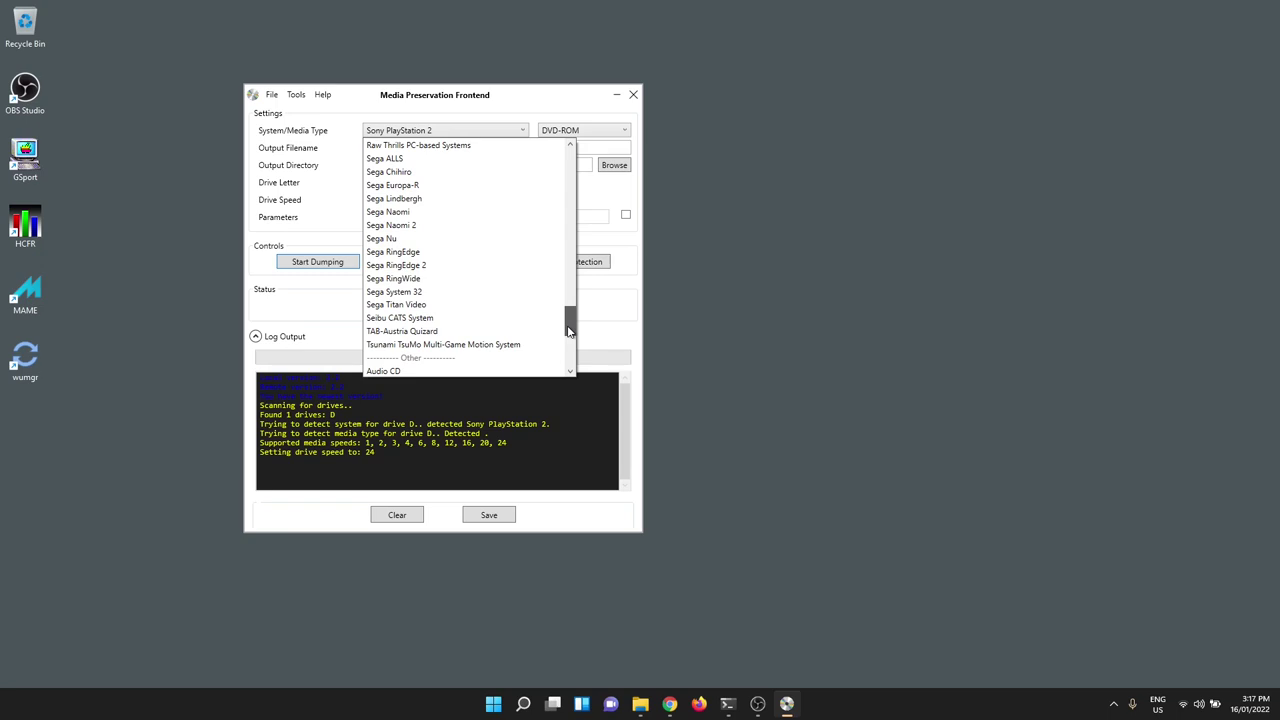
drag(569, 331, 568, 330)
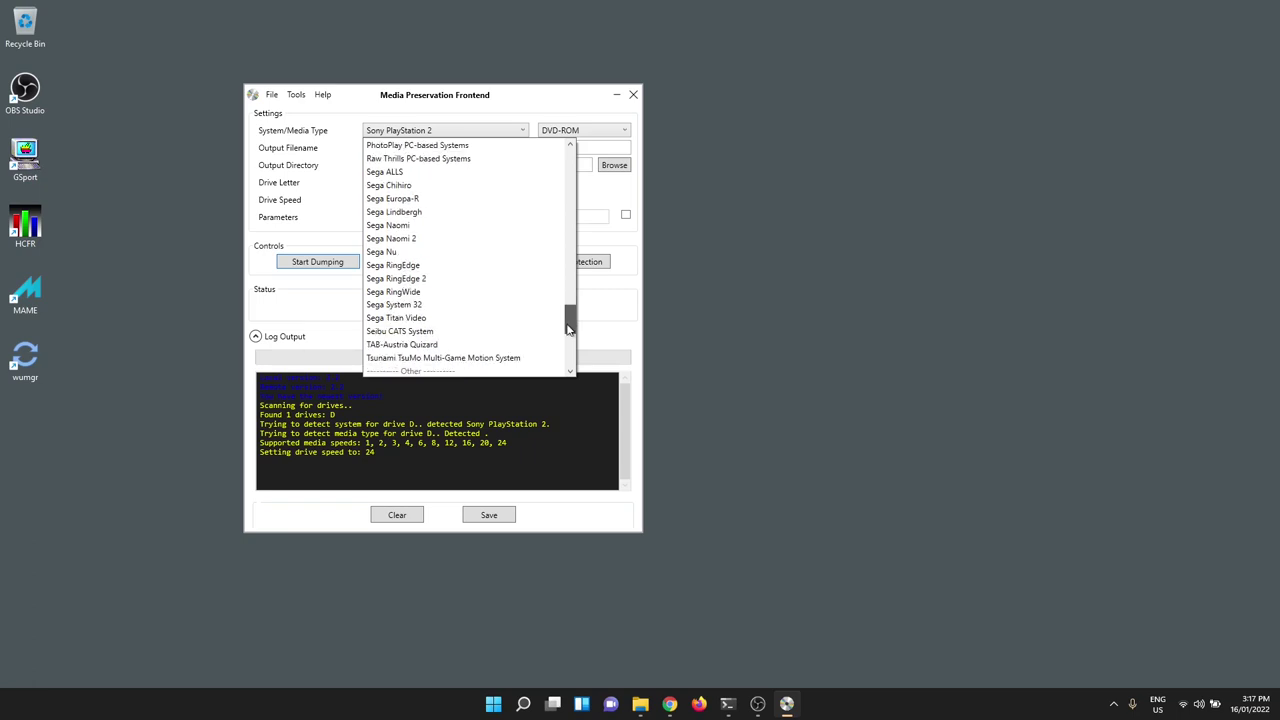
drag(568, 330, 798, 187)
click(798, 187)
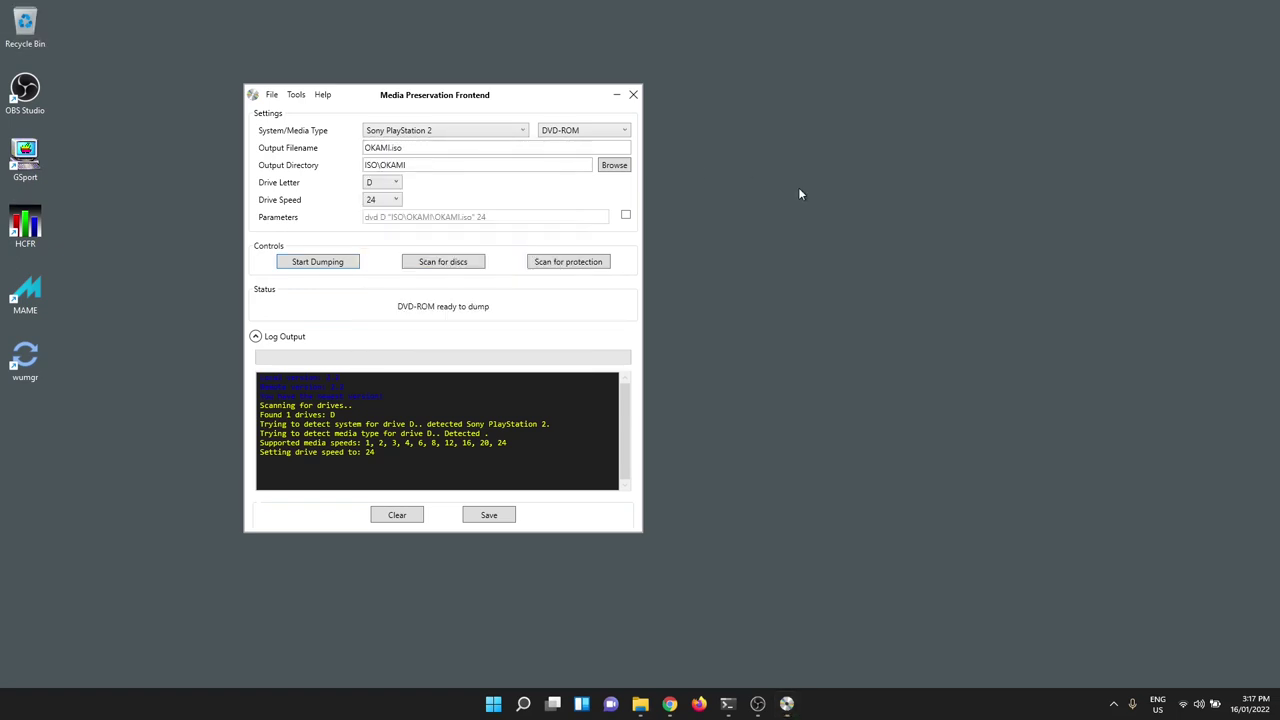
click(619, 136)
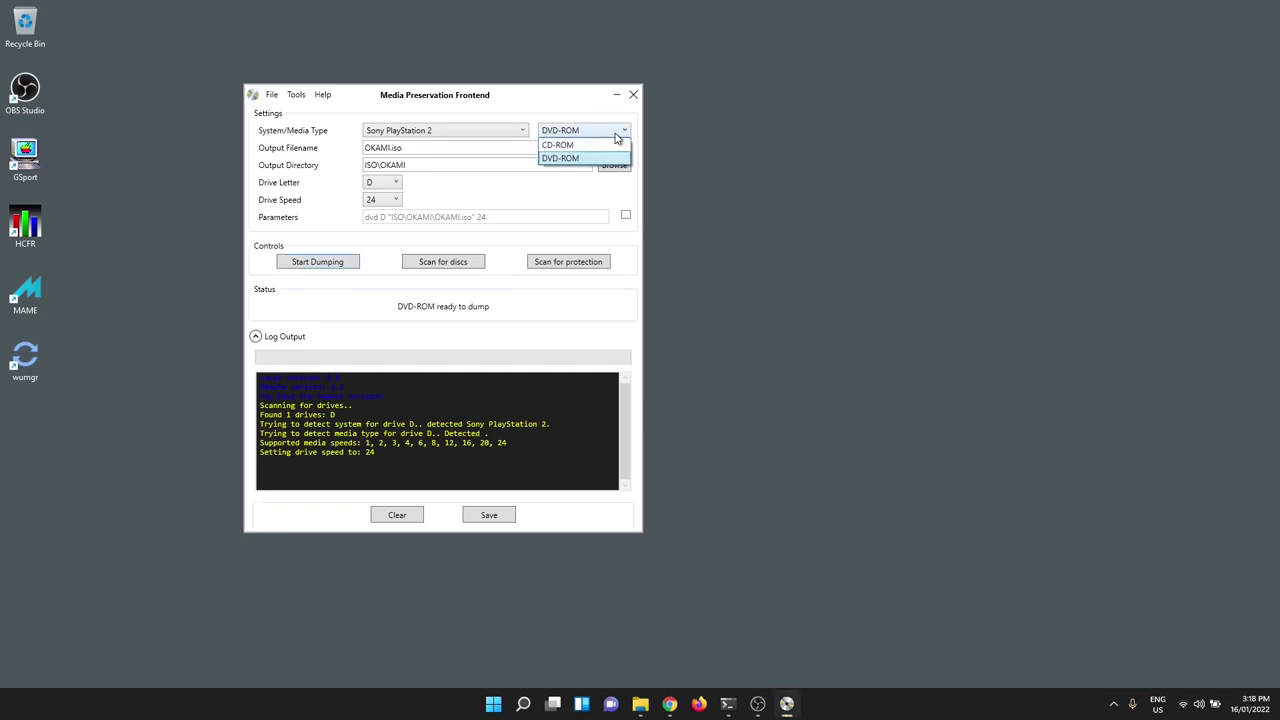
click(568, 160)
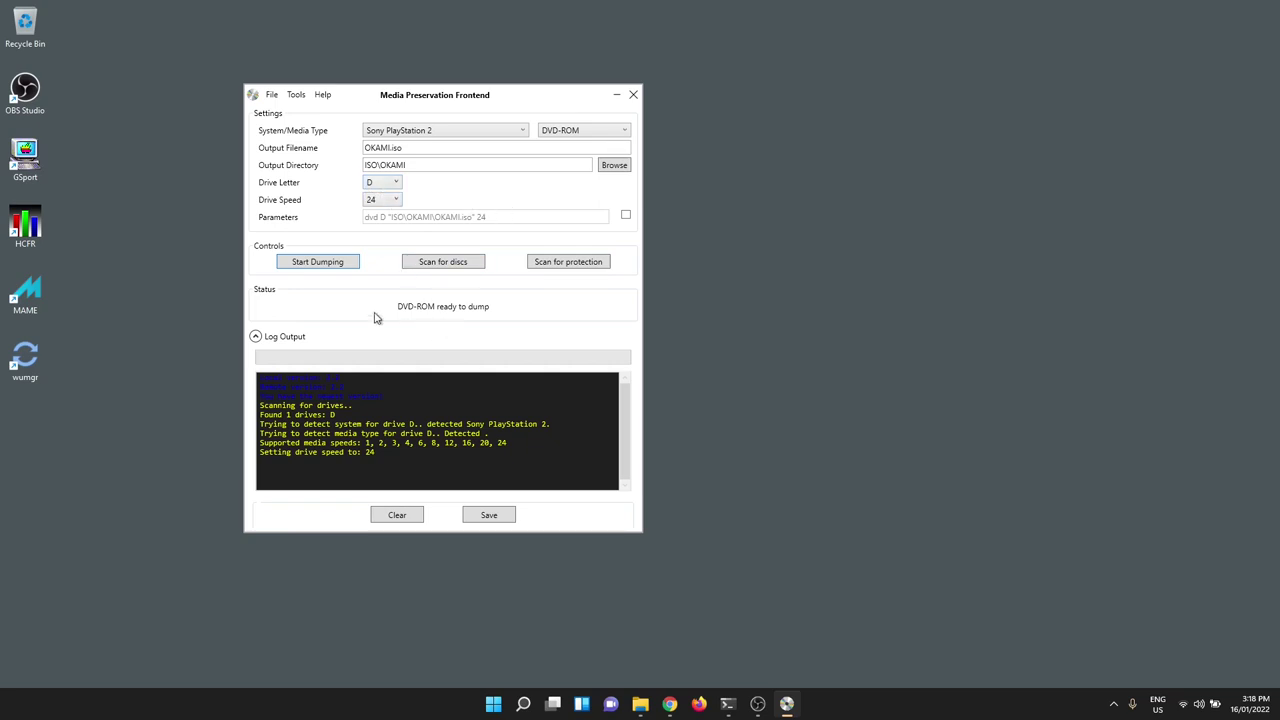
- Start dumping the PS2 DVD in drive D to OKAMI.iso
click(321, 264)
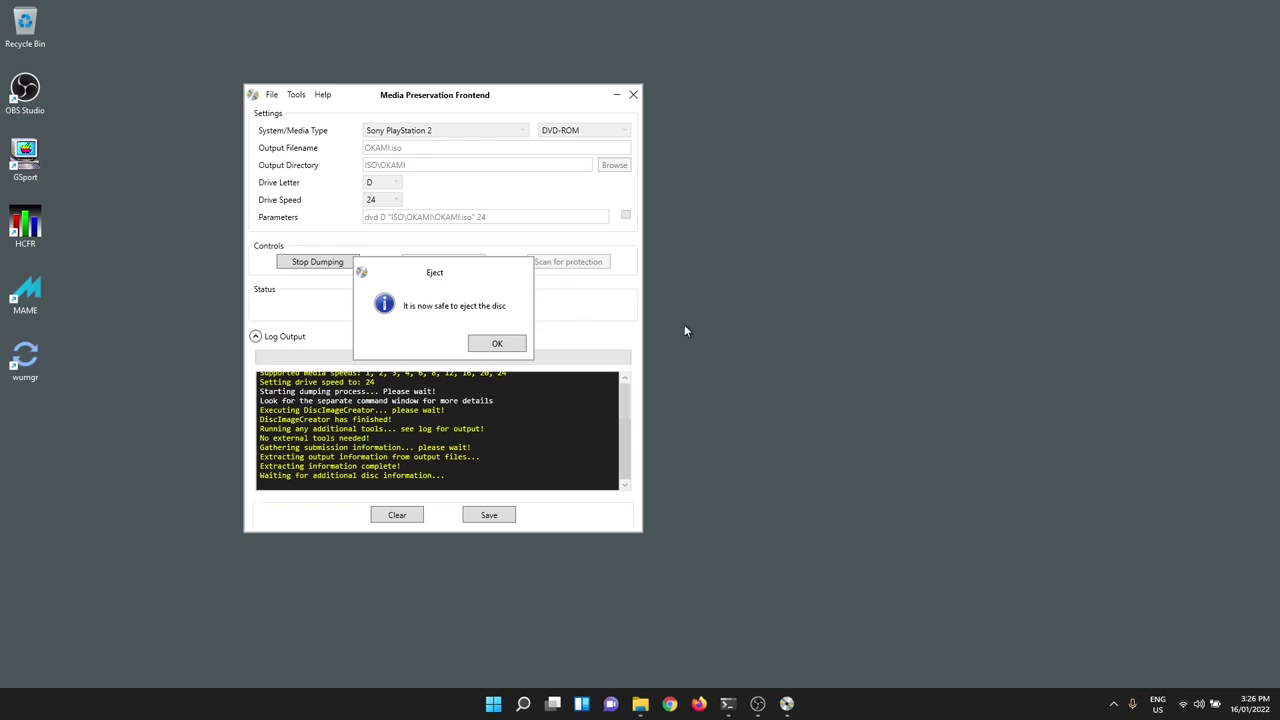
- Acknowledge the safe-to-eject notice, review the Common Info, Data Side and Label Side tabs, then accept
click(482, 343)
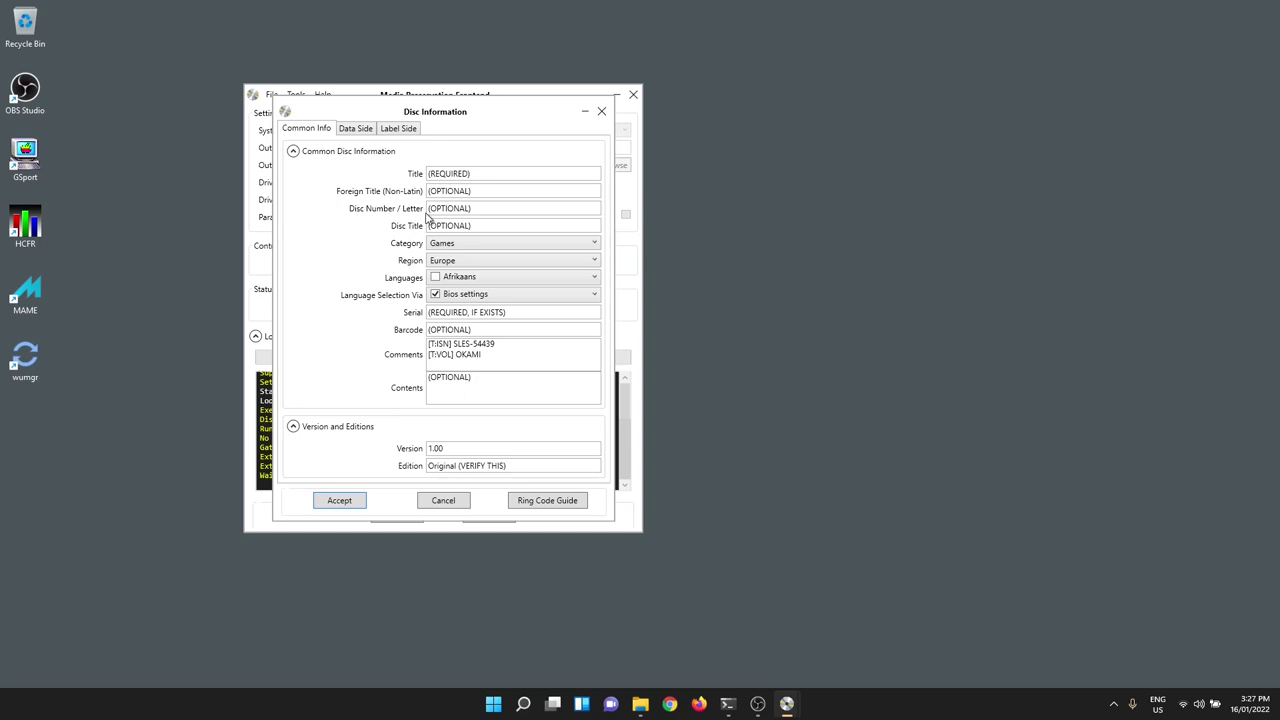
click(354, 130)
click(392, 132)
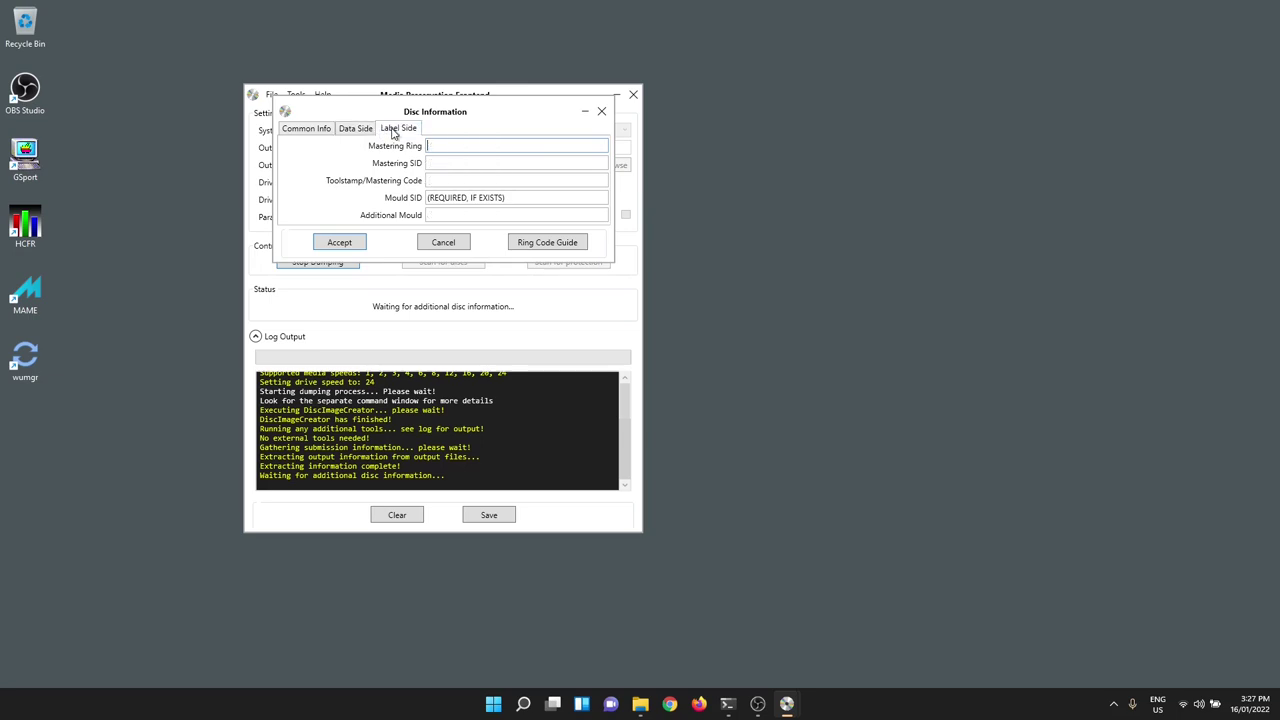
click(362, 133)
click(322, 134)
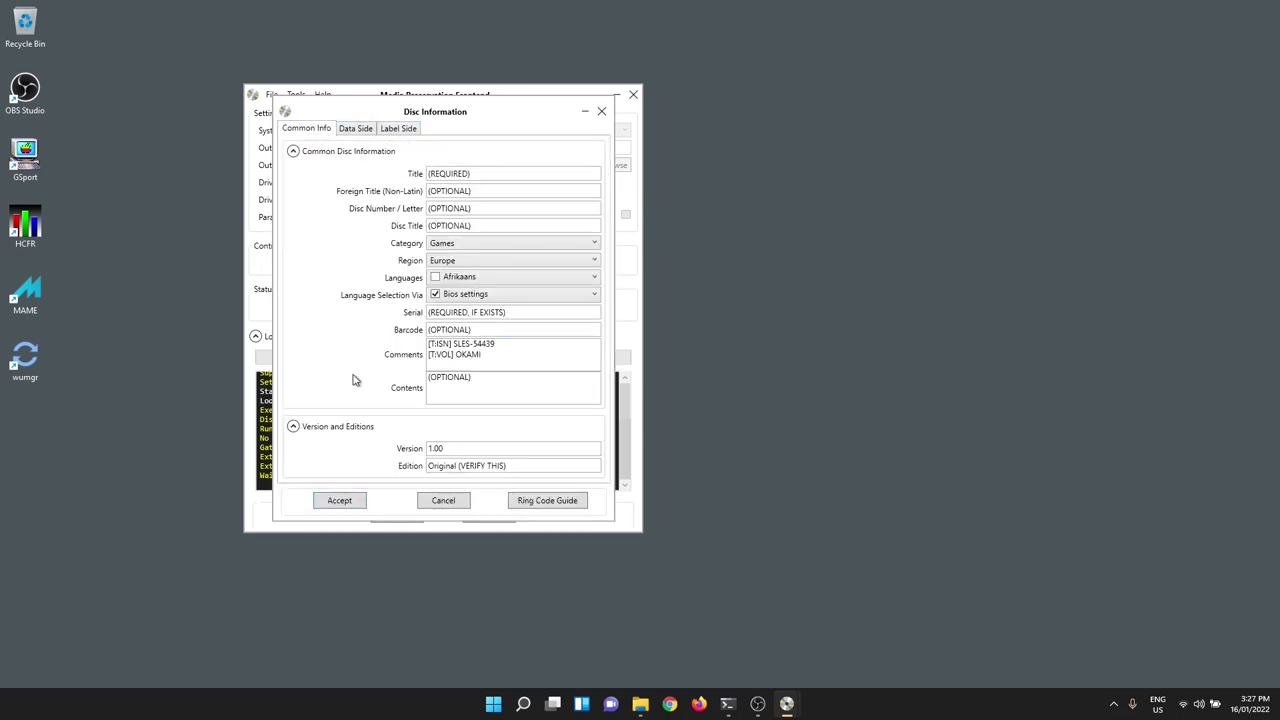
click(339, 502)
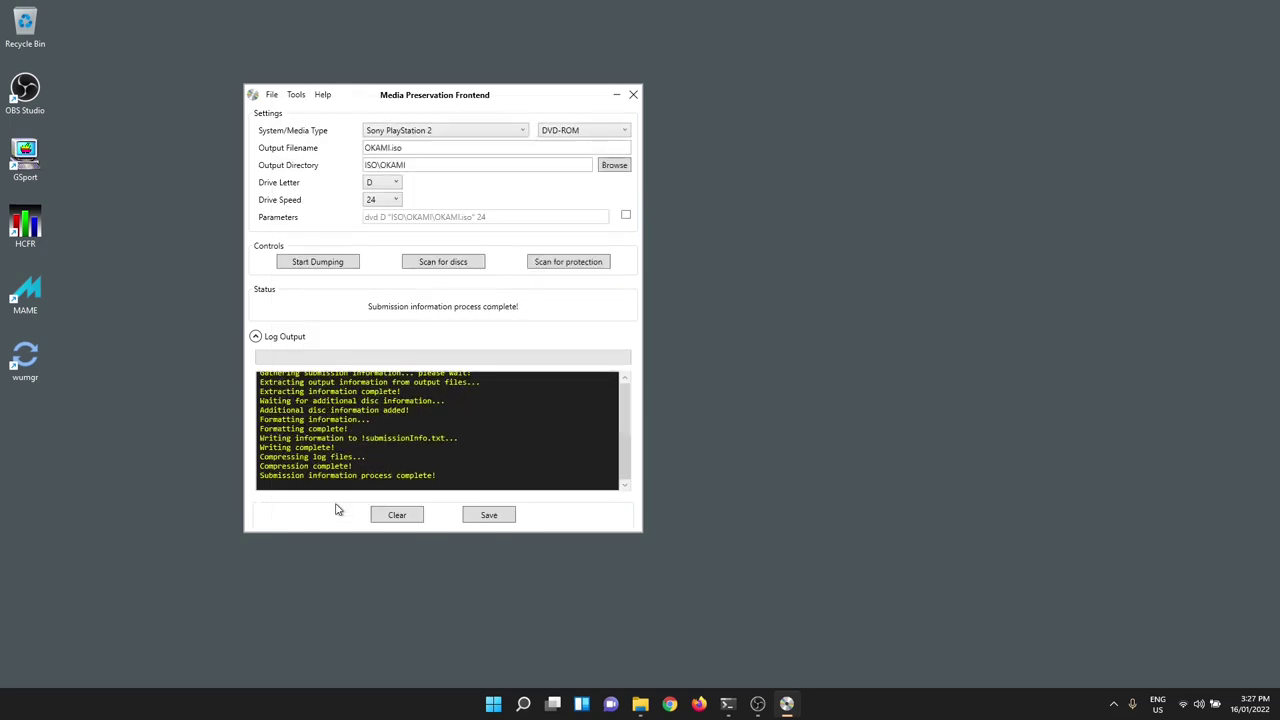
- Bring up the mpf Explorer window and open its ISO\OKAMI dump folder
mouse_move(643, 702)
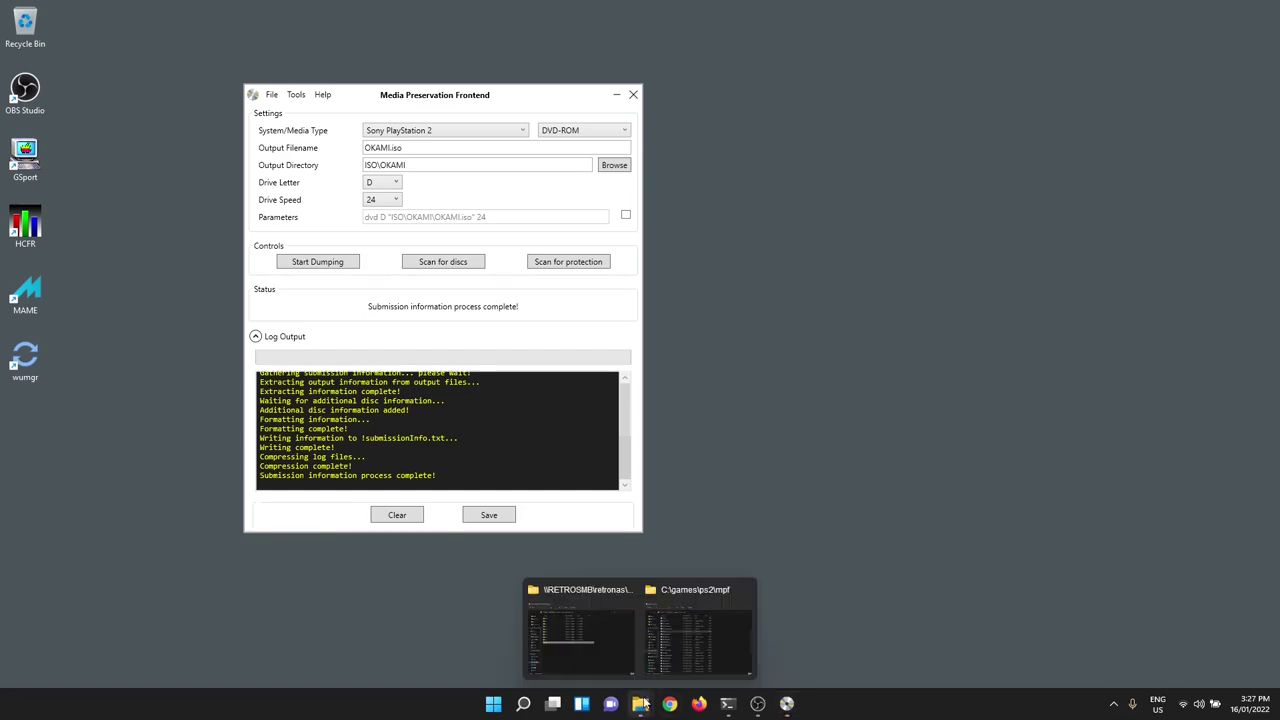
click(686, 650)
scroll(754, 433, up, 4)
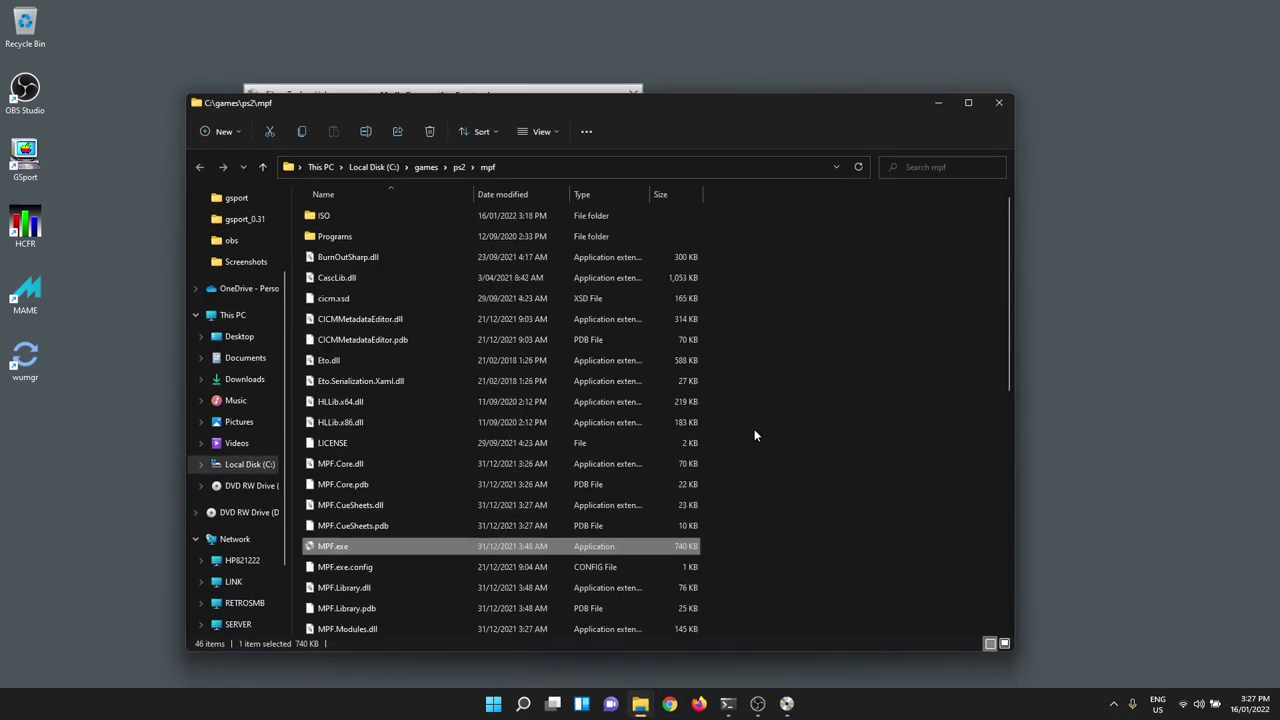
double_click(328, 216)
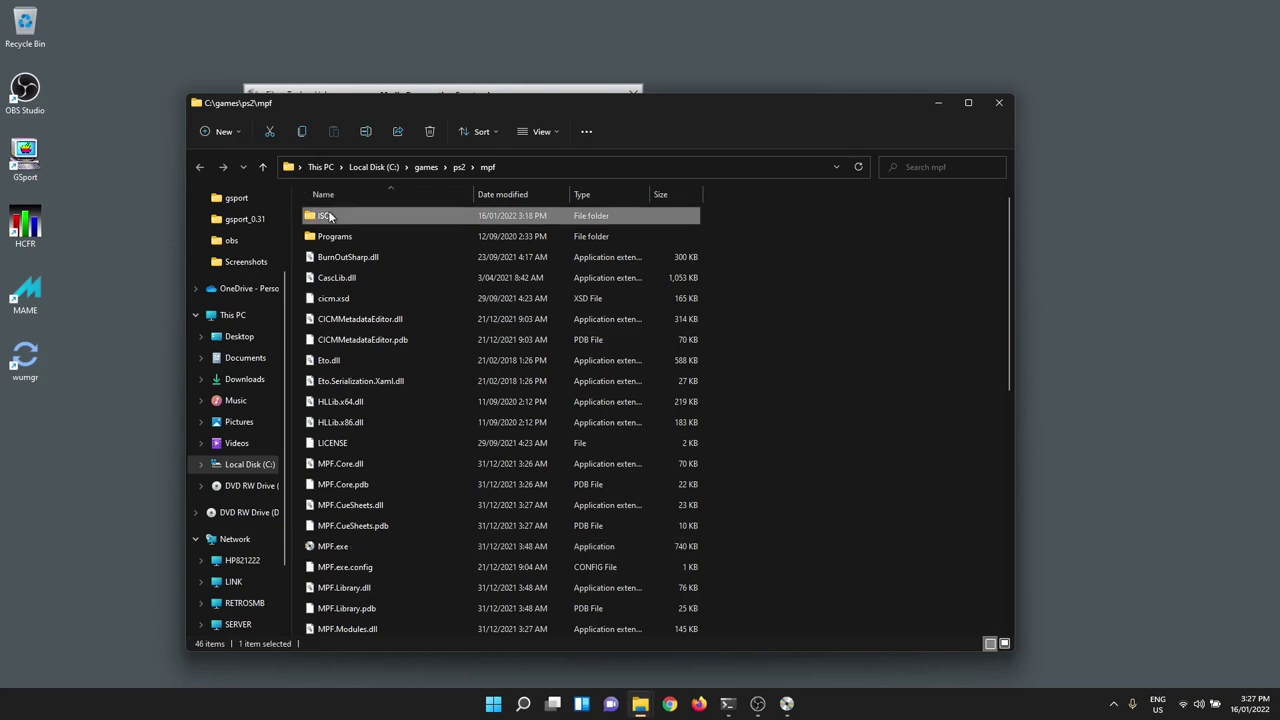
double_click(330, 216)
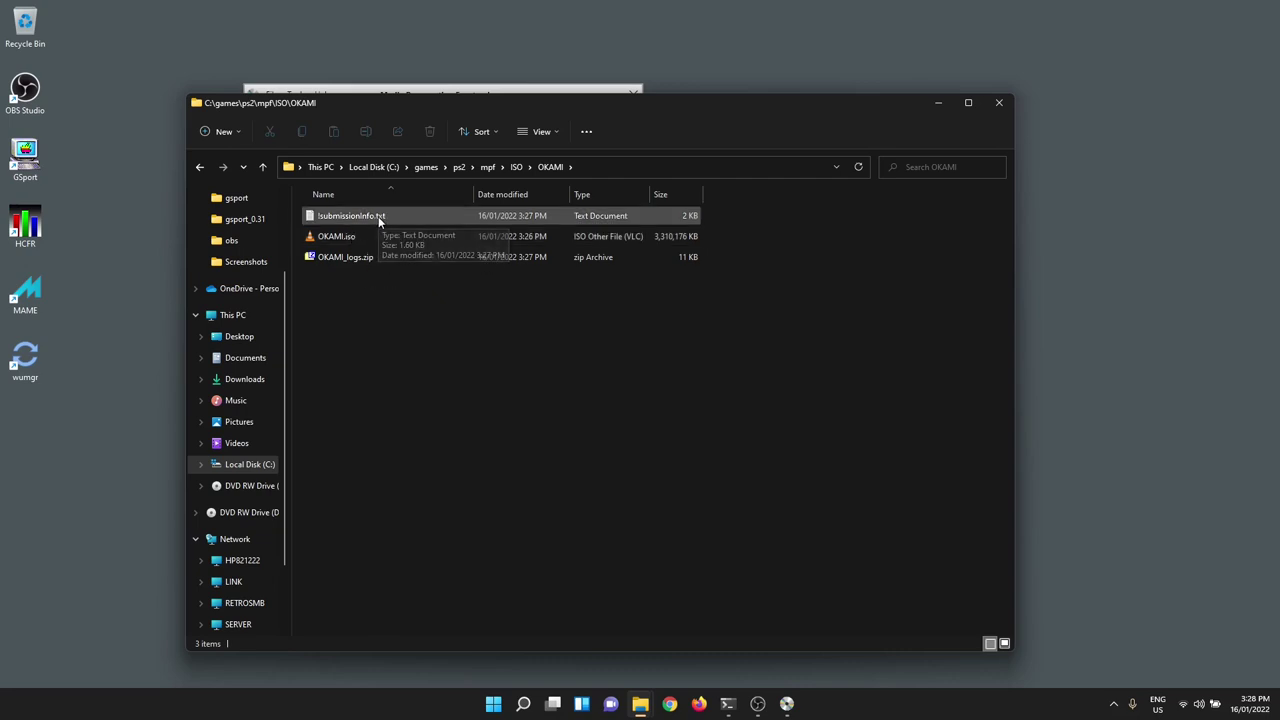
- Open !submissionInfo.txt in Notepad and select the SHA1 hash in the checksum section
double_click(378, 216)
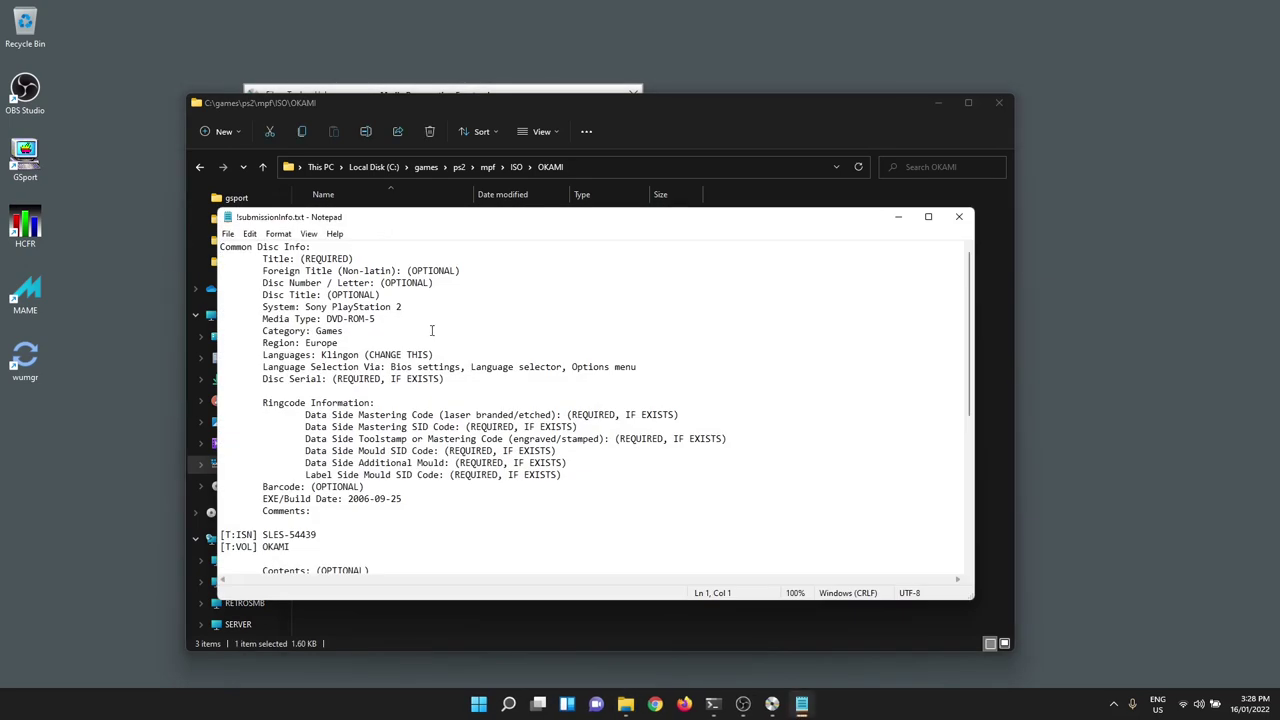
scroll(484, 357, down, 2)
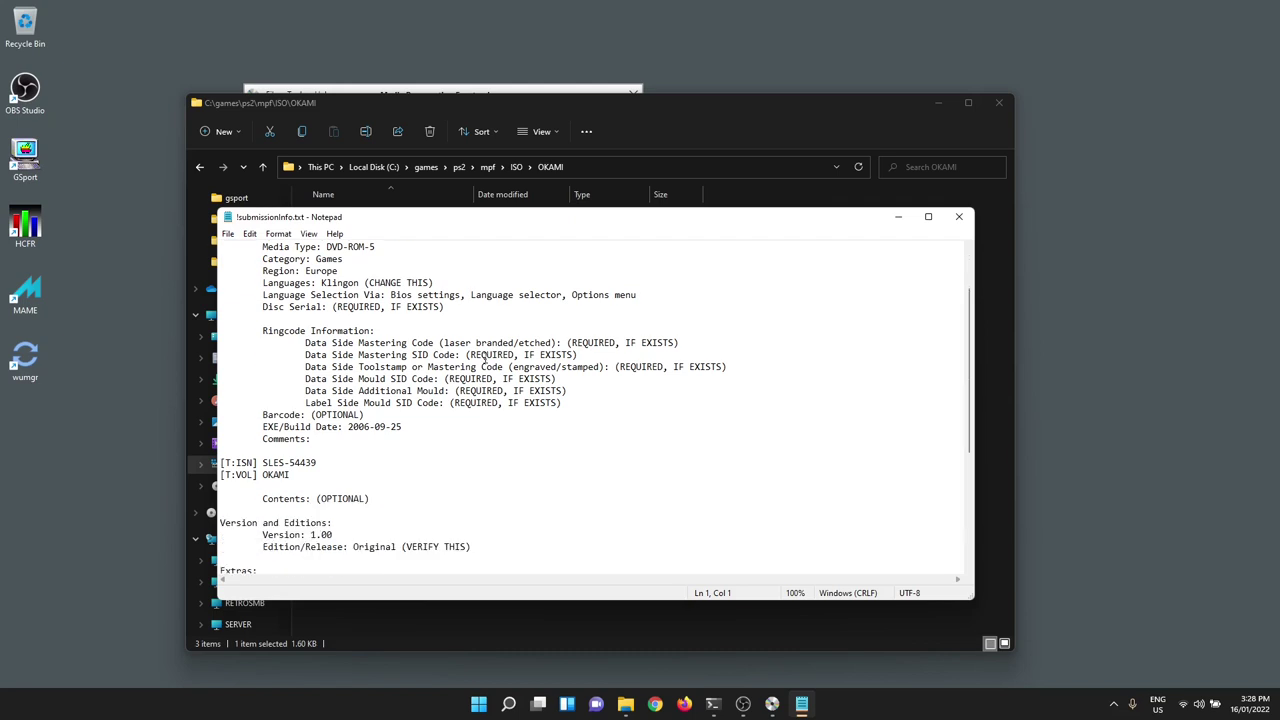
scroll(484, 357, down, 6)
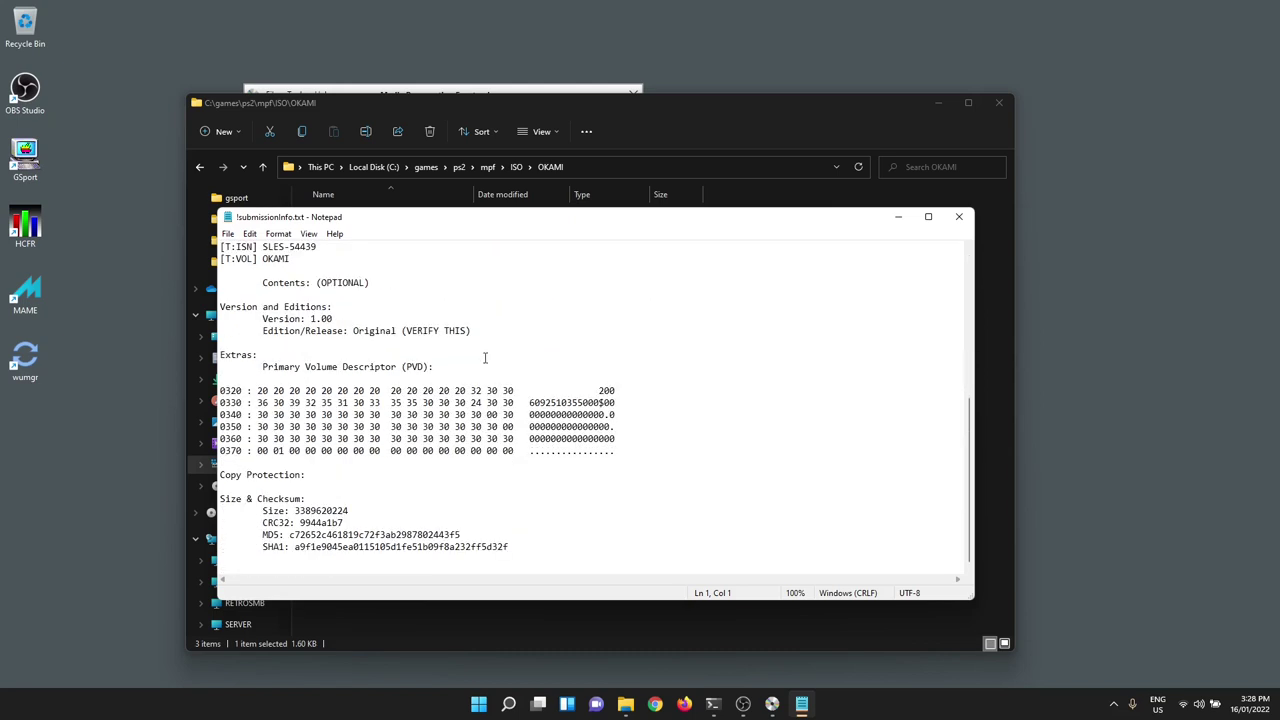
scroll(484, 357, up, 10)
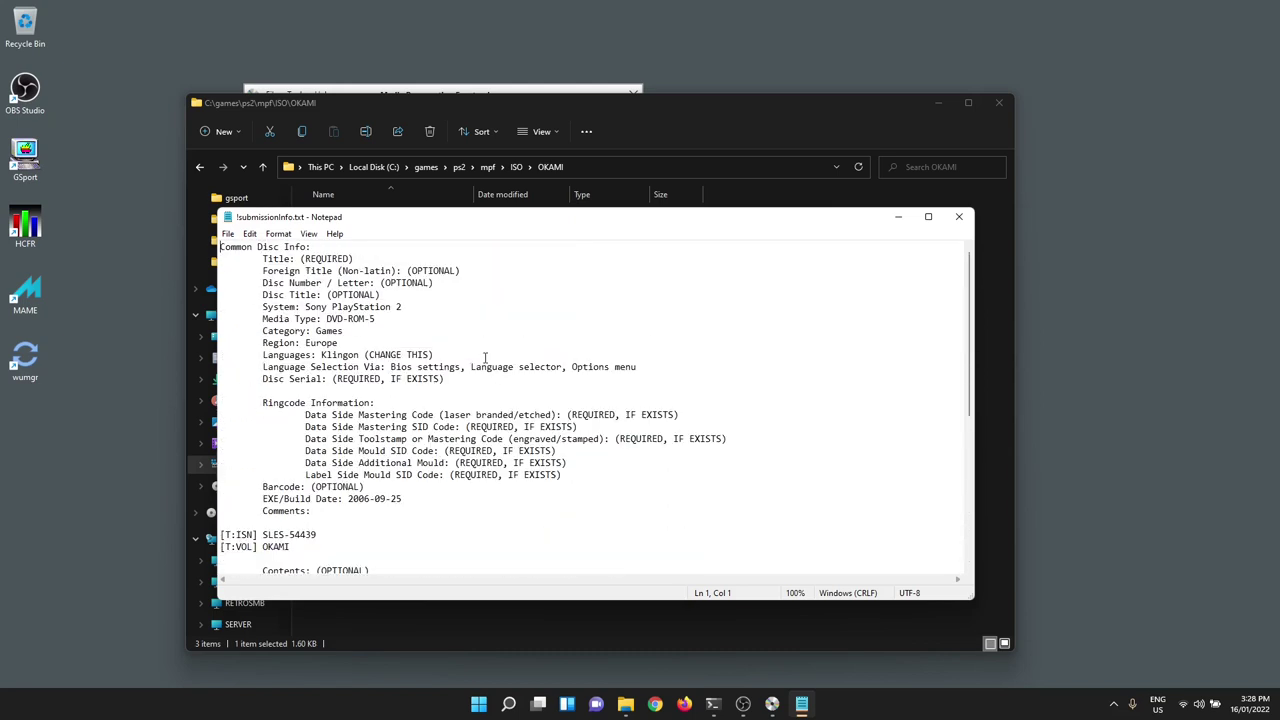
scroll(467, 361, down, 10)
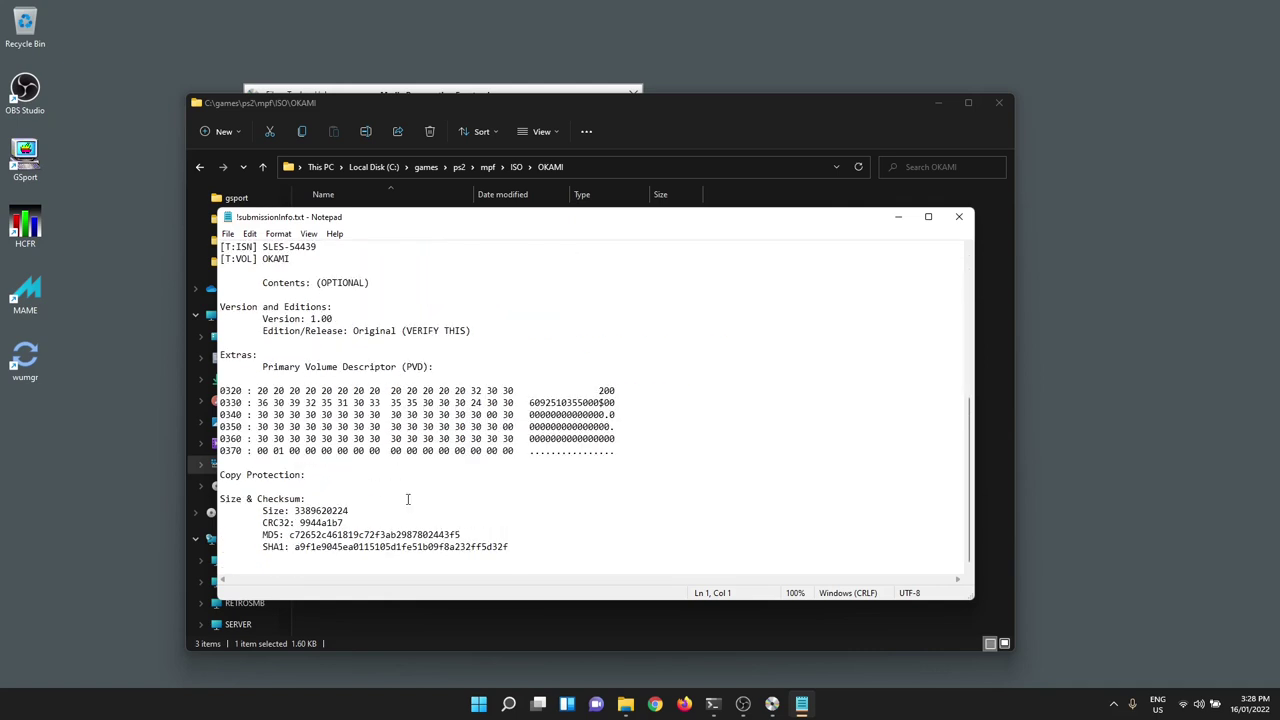
double_click(420, 547)
key(ctrl+c)
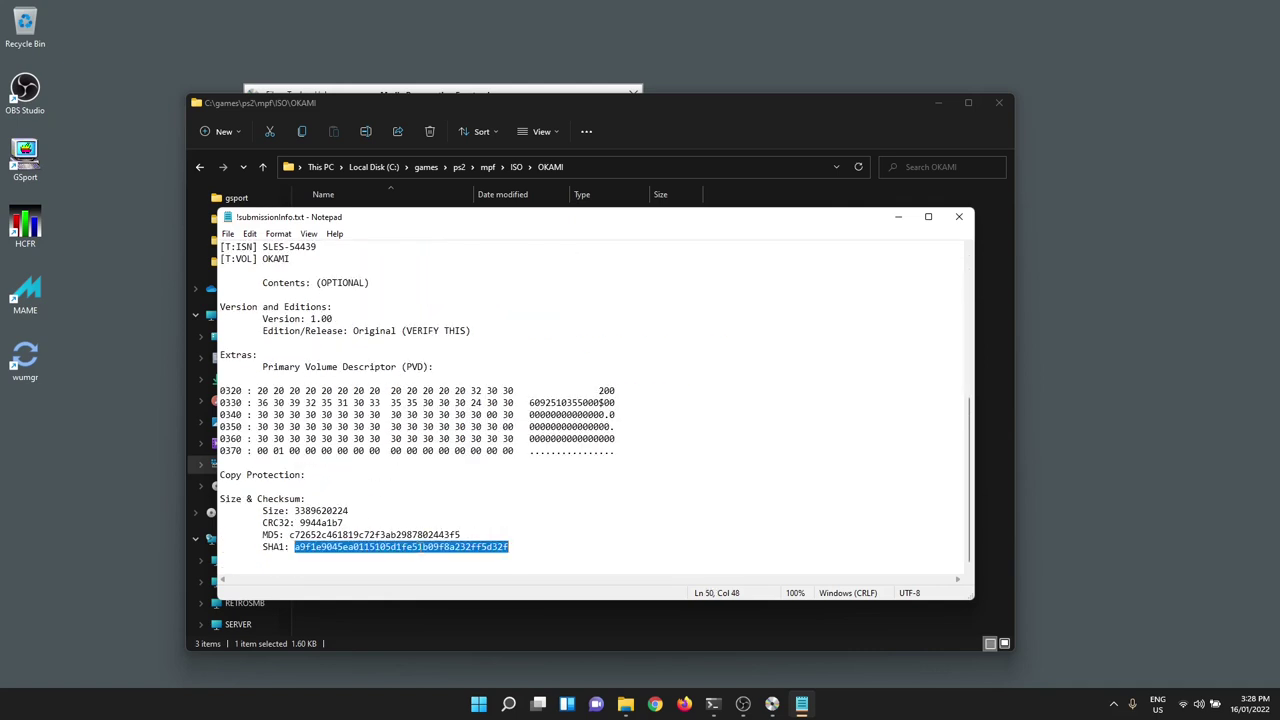
- Search the web in Chrome for the copied SHA1 hash and open the redump.org Ōkami page
click(654, 704)
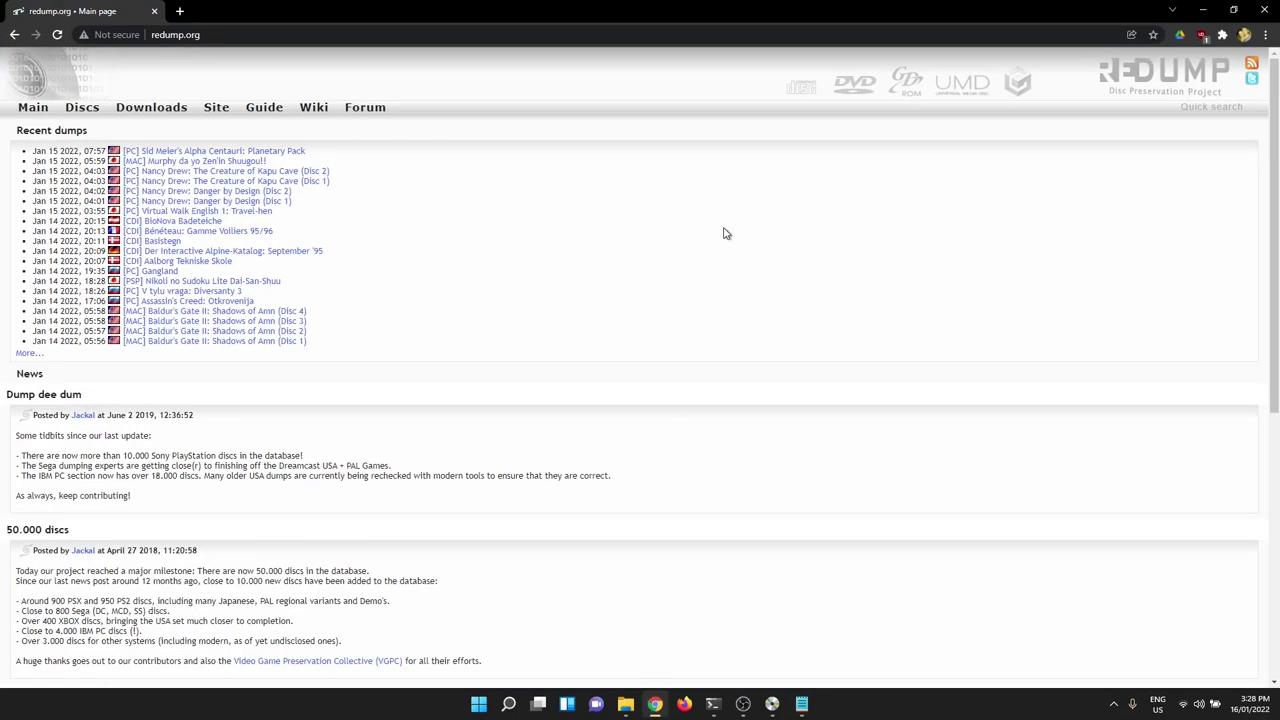
key(ctrl+k)
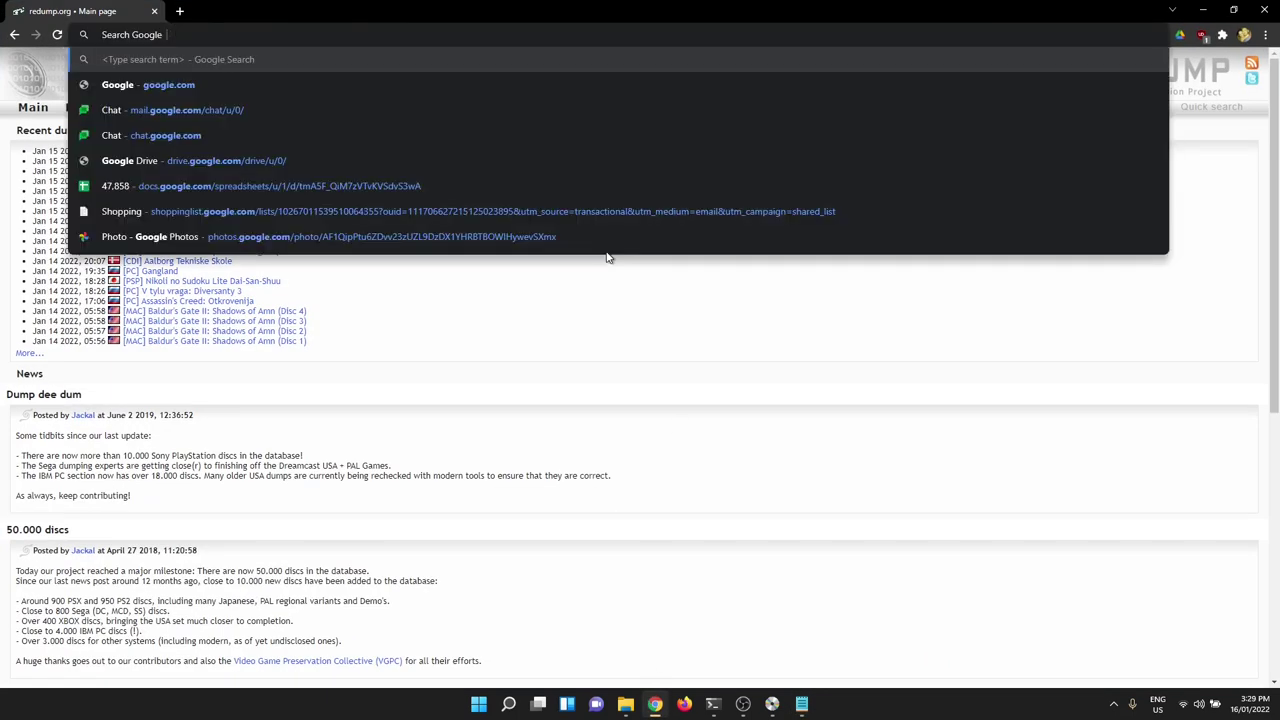
key(ctrl+v)
key(Return)
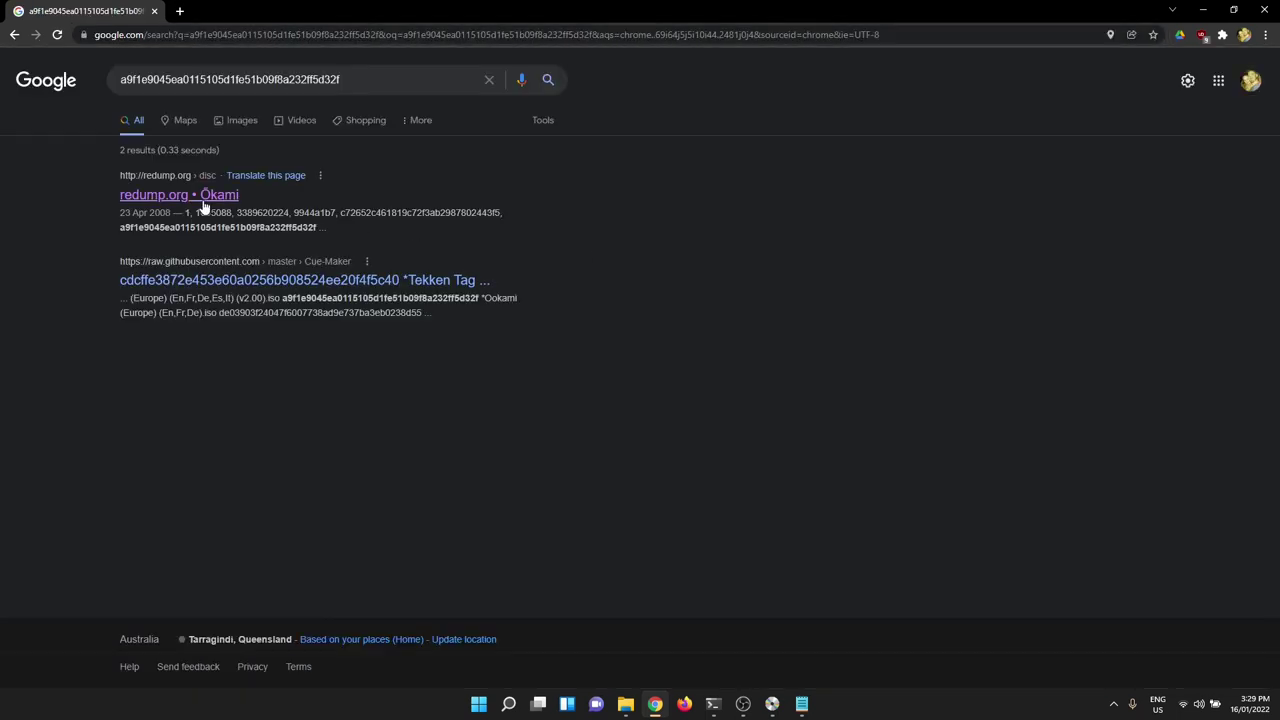
click(203, 200)
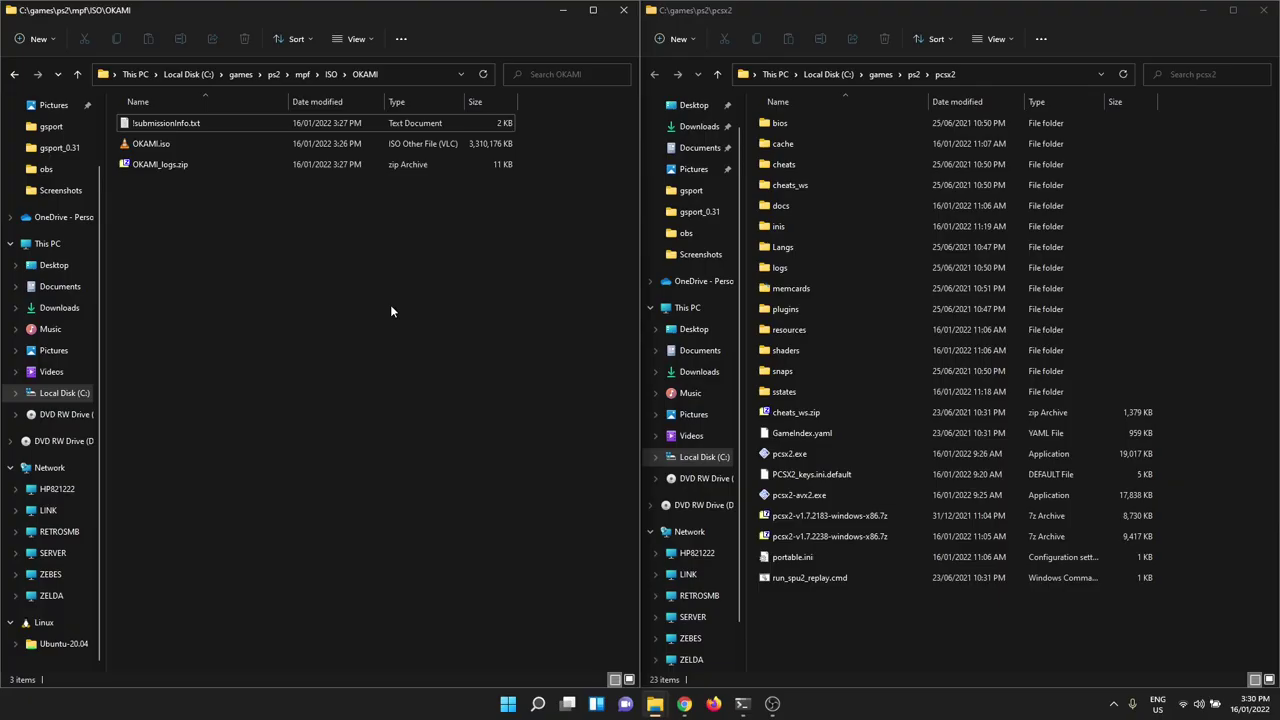
- Boot OKAMI.iso in PCSX2 by dropping it onto the emulator, choosing English
click(153, 143)
drag(153, 145, 789, 456)
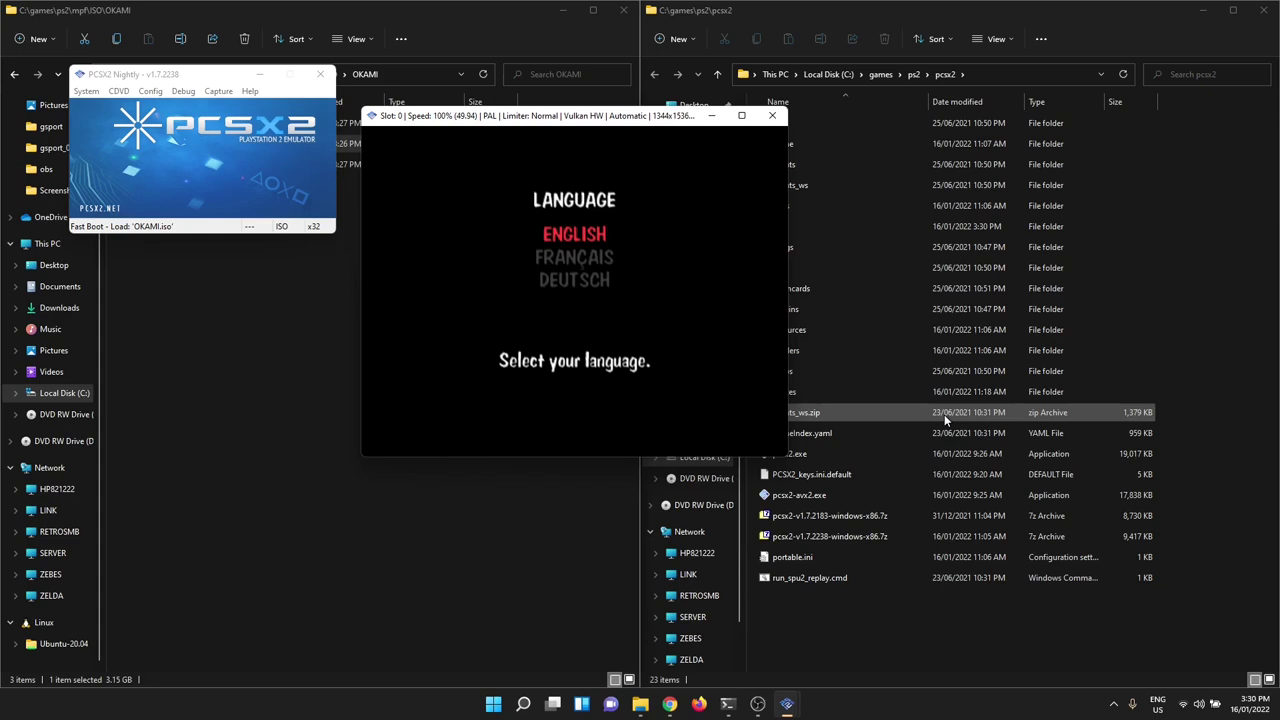
key(Return)
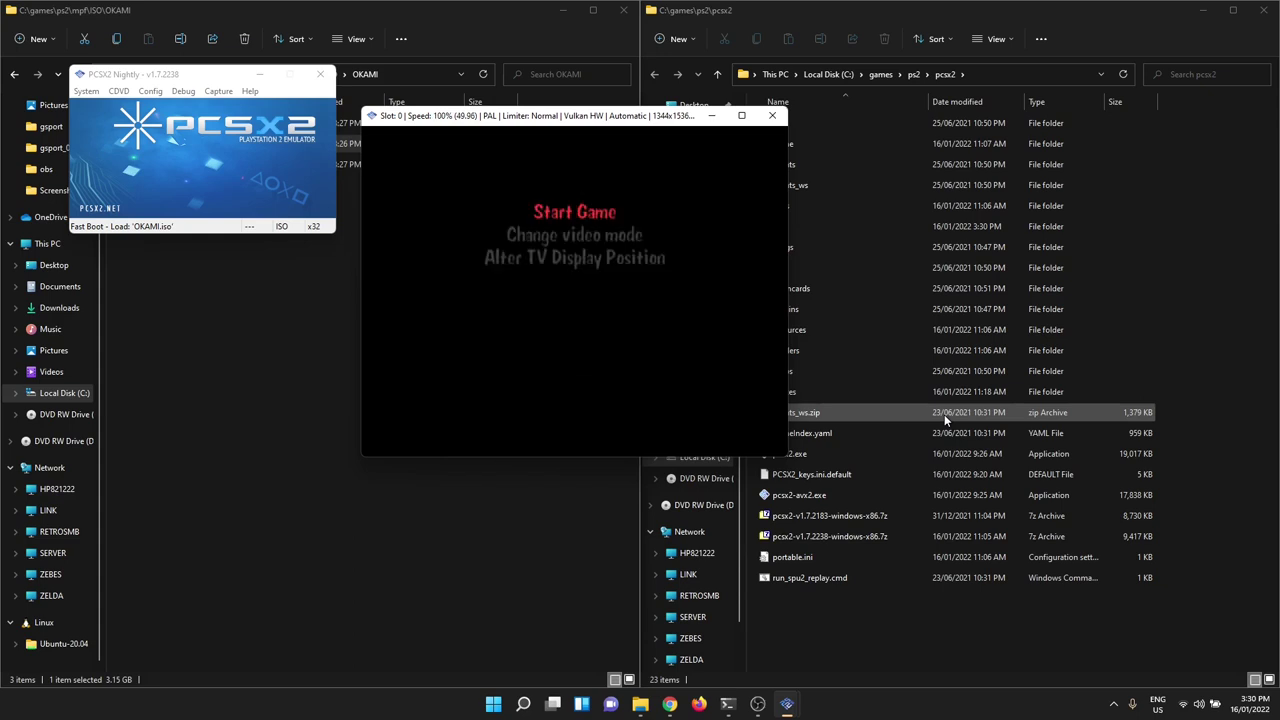
- Set the game's video mode to NTSC (60Hz) and start the game
key(Down)
key(Return)
key(Down)
key(Down)
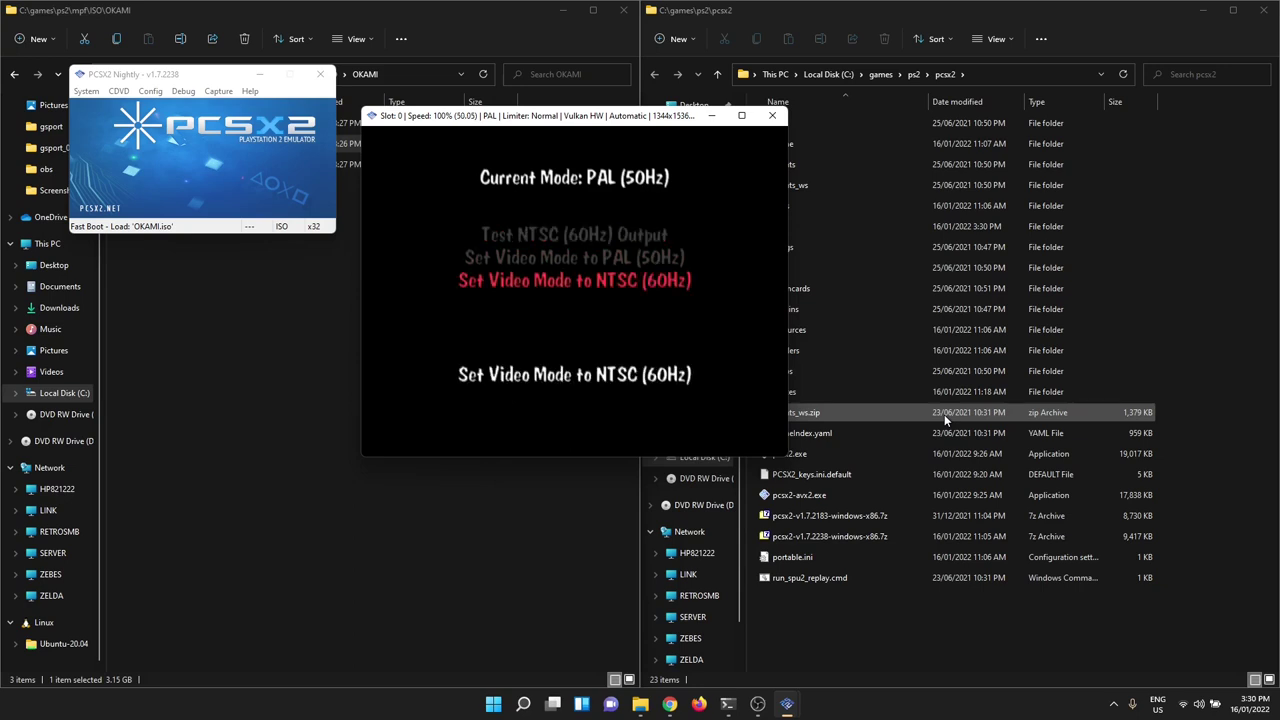
key(Return)
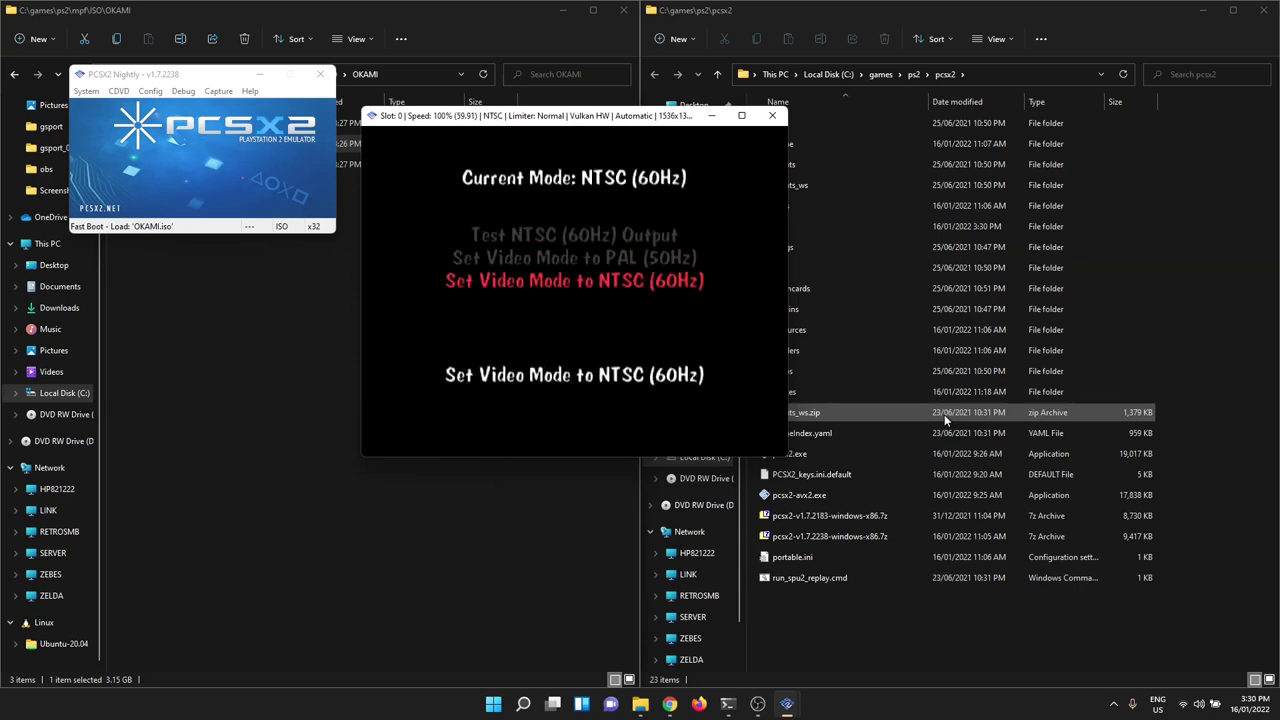
key(BackSpace)
key(Up)
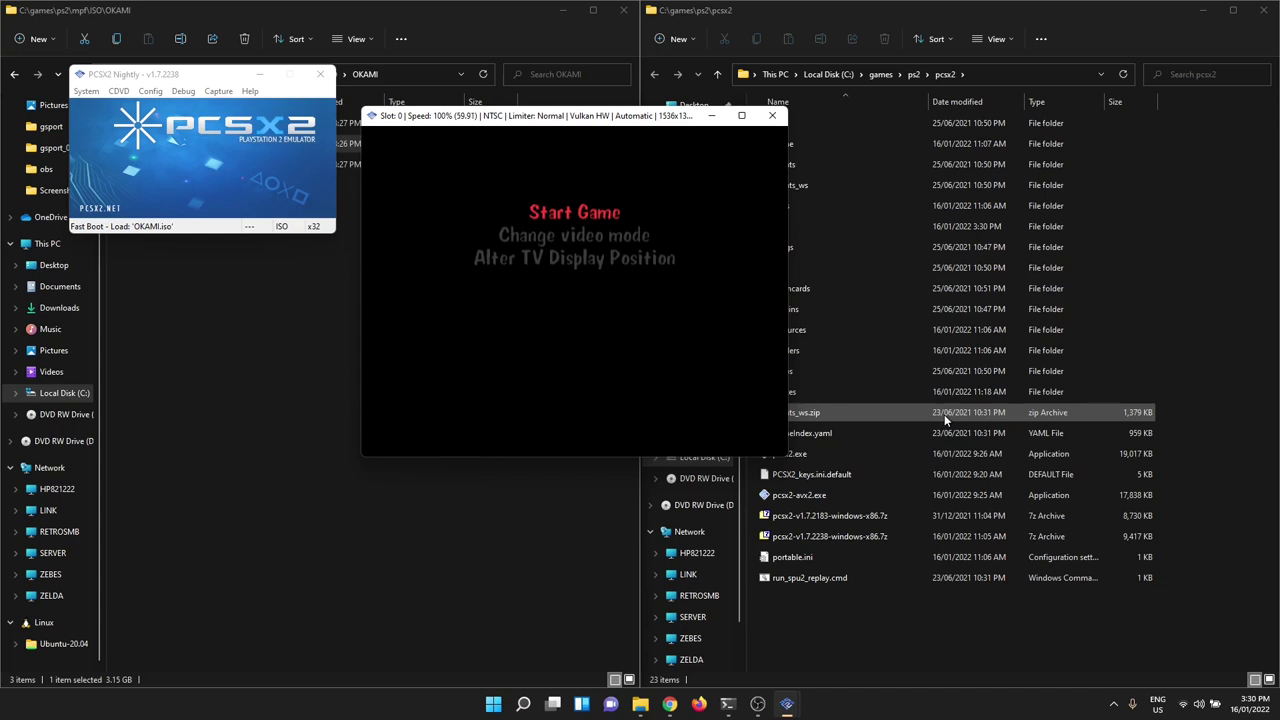
key(Return)
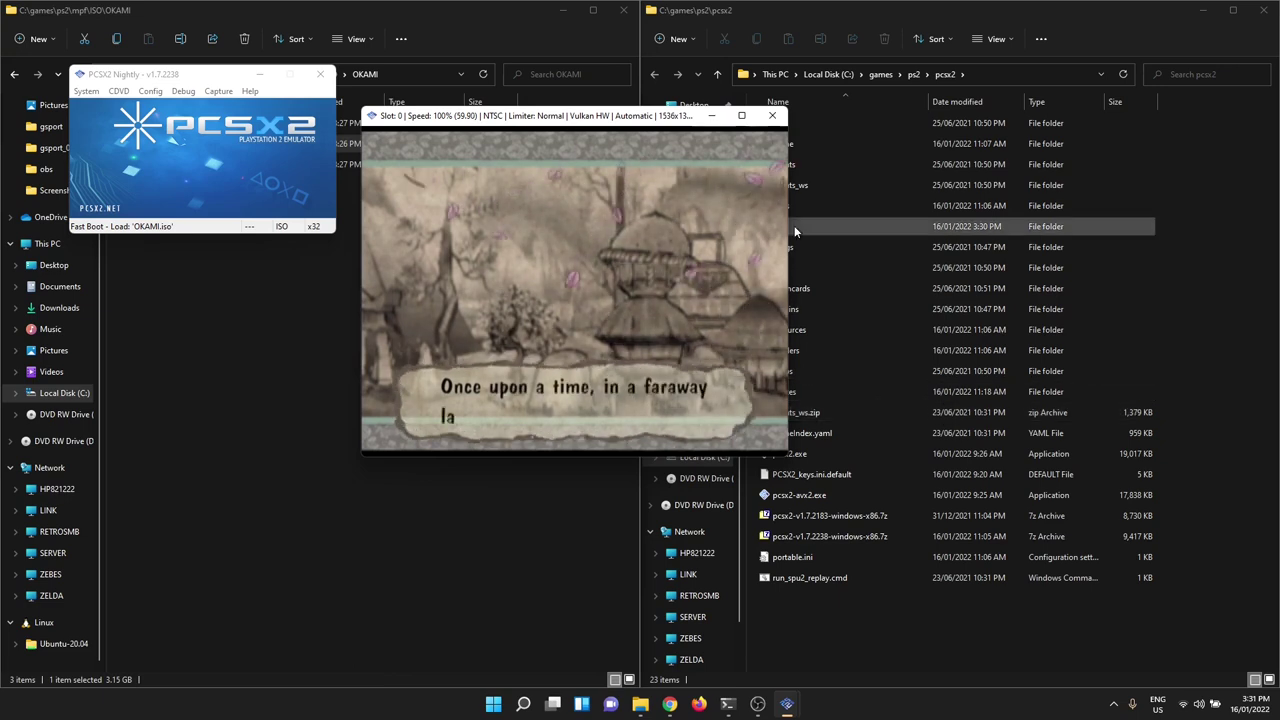
- Close the running Okami game window
click(772, 116)
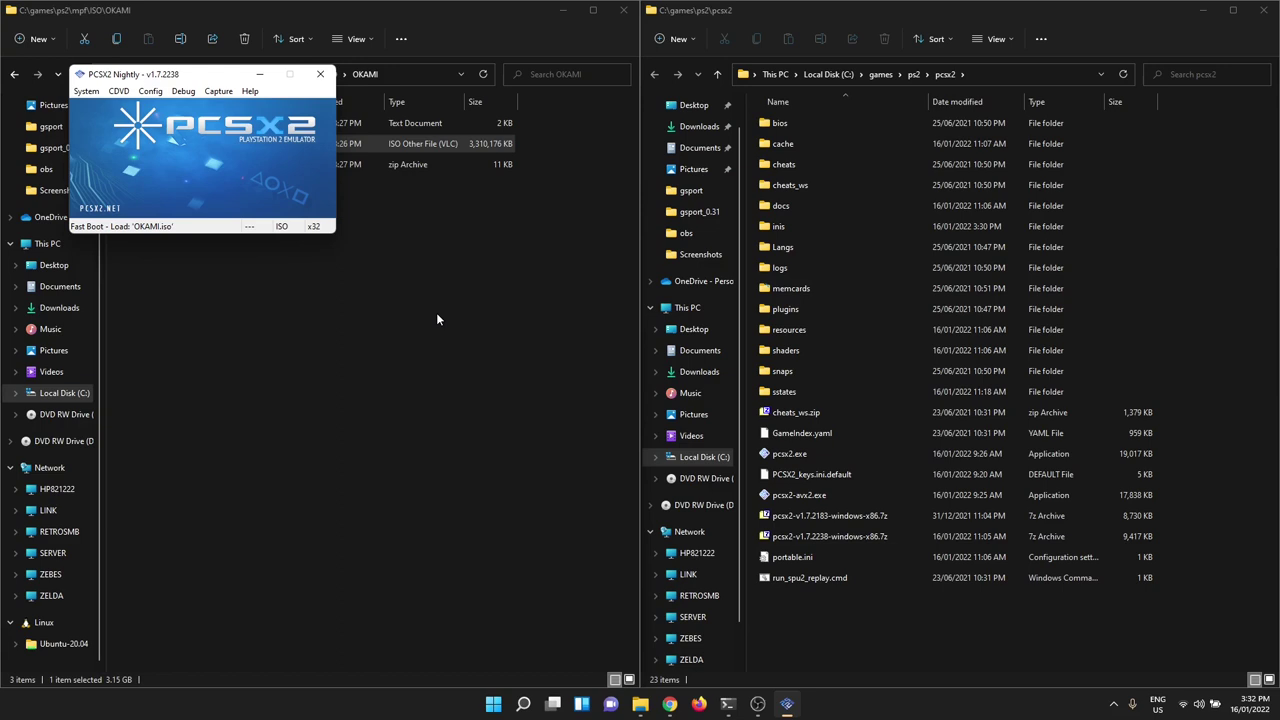
- Close PCSX2 and snap the RETROSMB OpenPS2Loader window to the right half
click(317, 74)
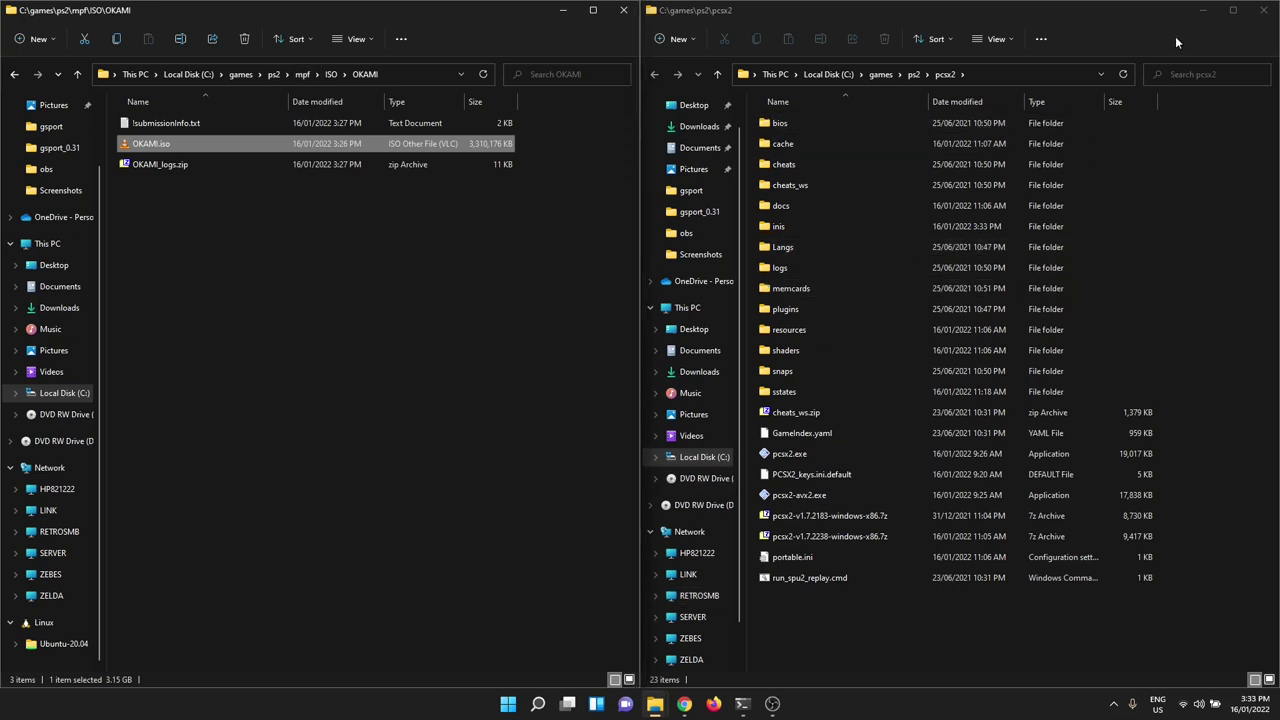
click(657, 706)
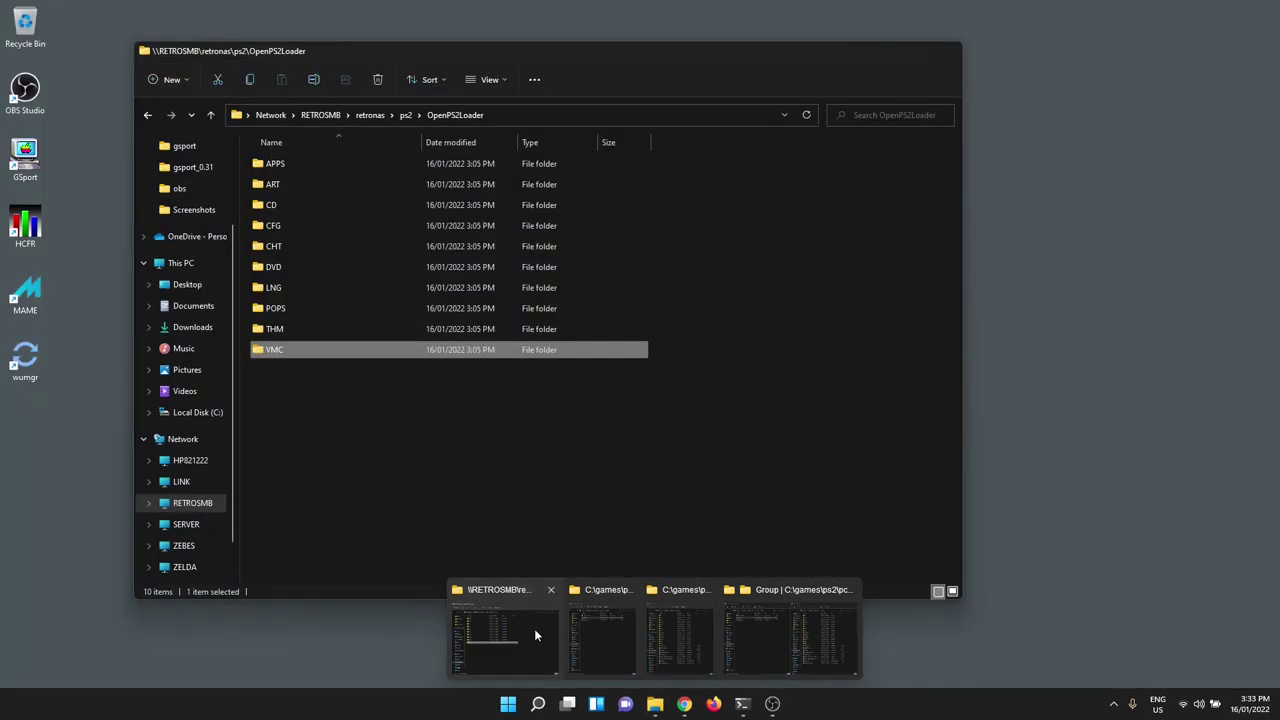
click(534, 628)
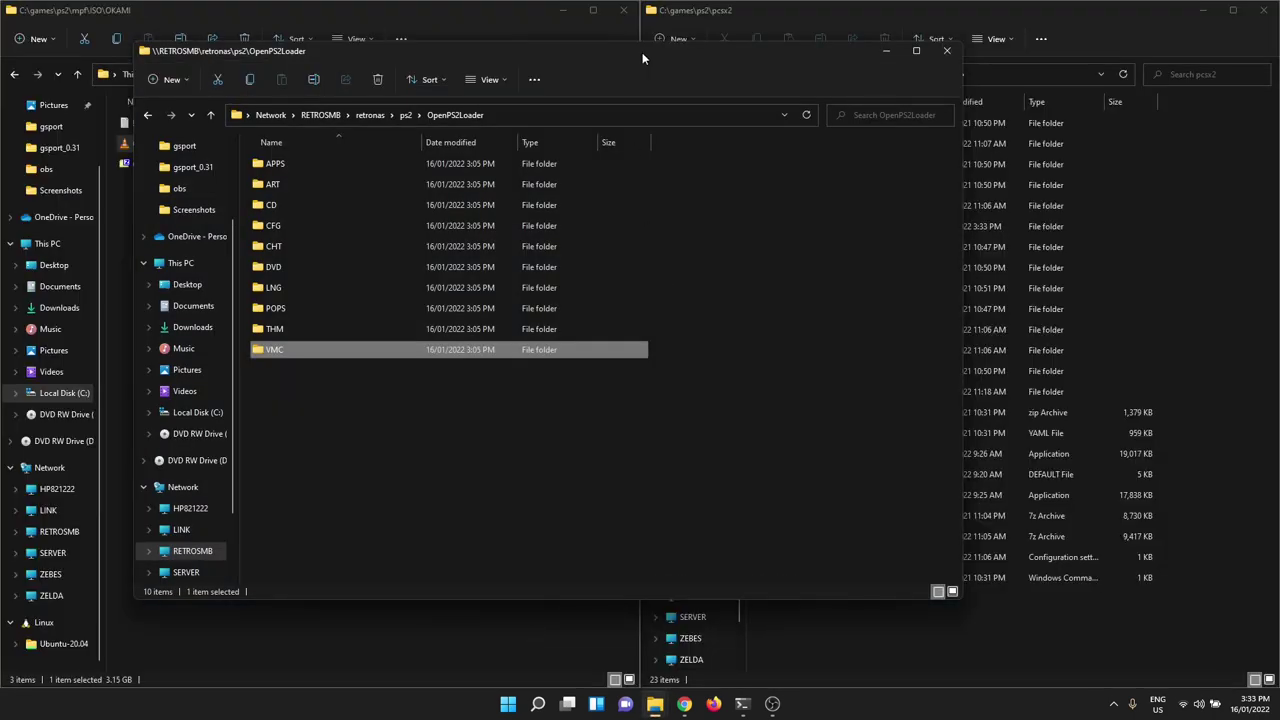
drag(642, 52, 1278, 56)
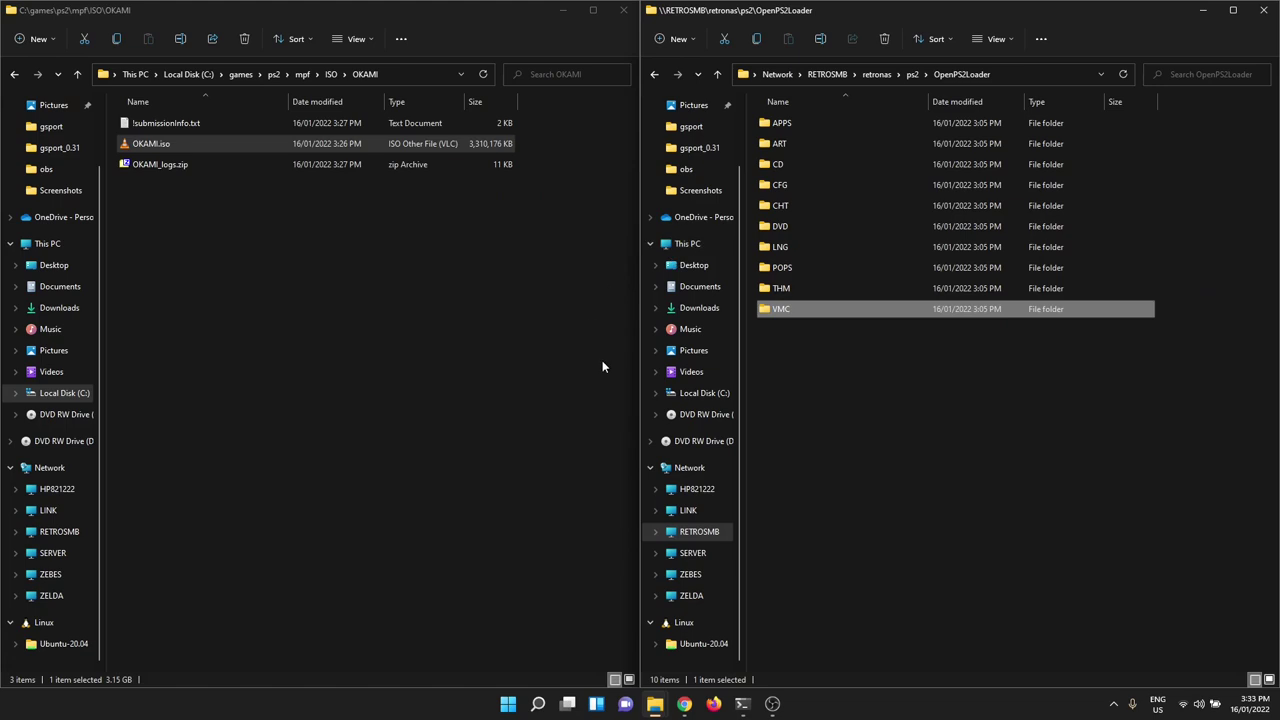
- Copy OKAMI.iso into the share's empty DVD folder
click(982, 432)
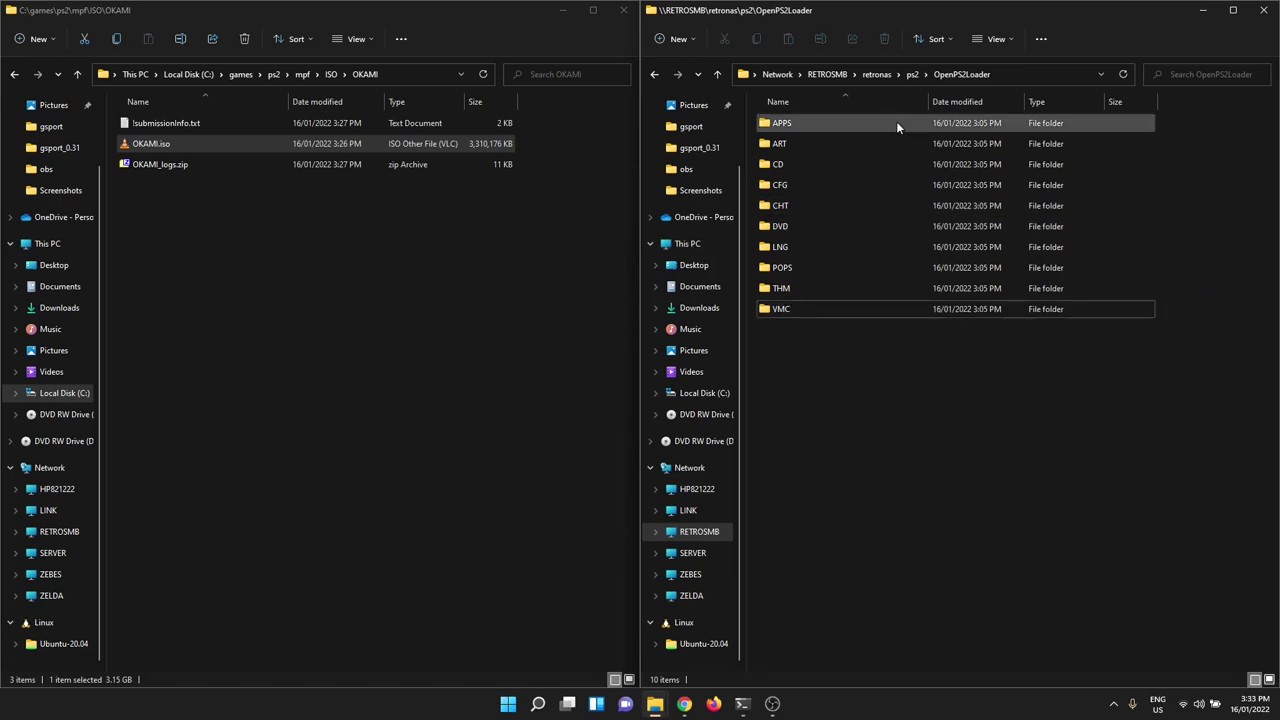
double_click(800, 225)
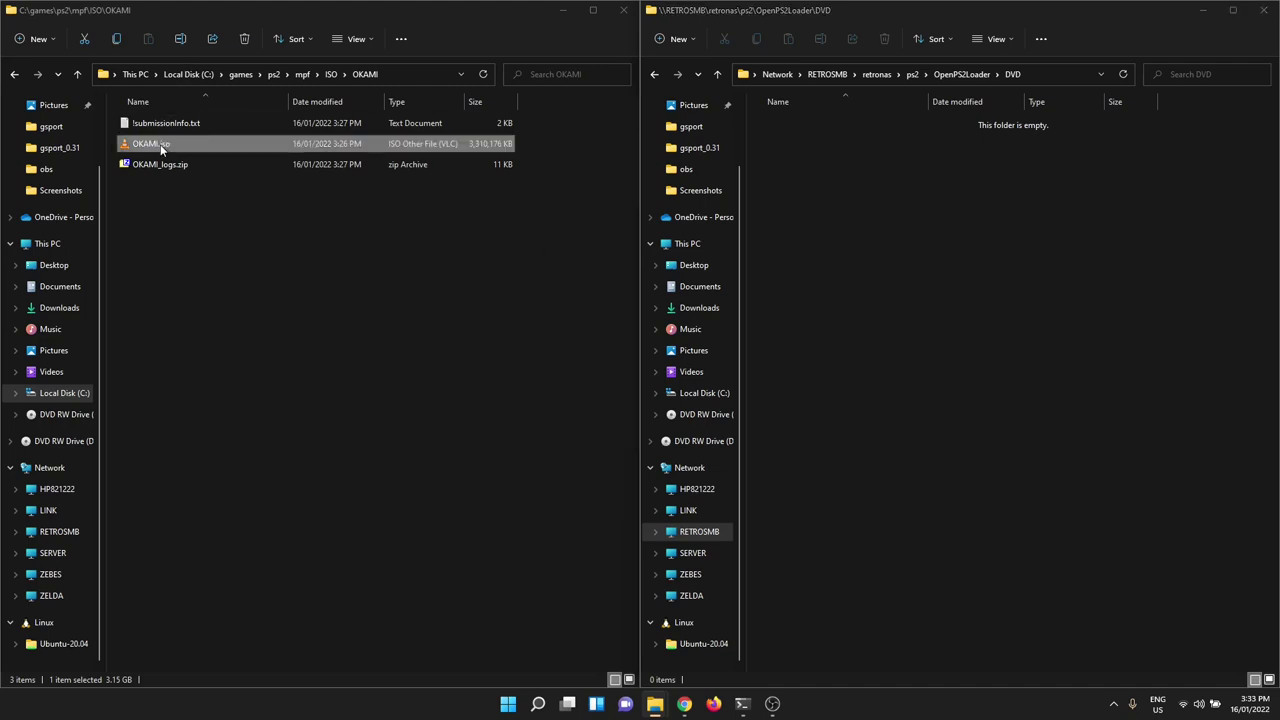
drag(160, 144, 984, 301)
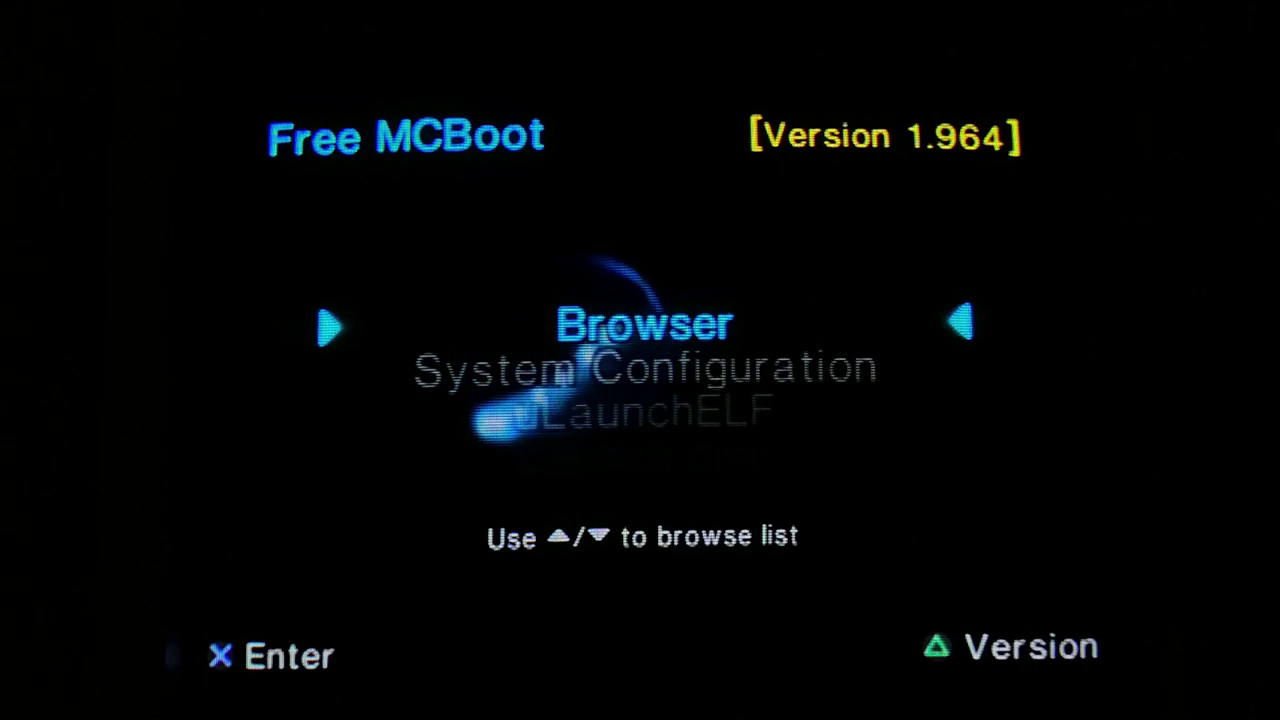
- Highlight the uLaunchELF entry in the Free McBoot boot menu
key(Down)
key(Down)
key(Down)
key(Down)
key(Up)
key(Up)
key(Up)
key(Down)
key(Down)
key(Up)
key(Up)
key(Up)
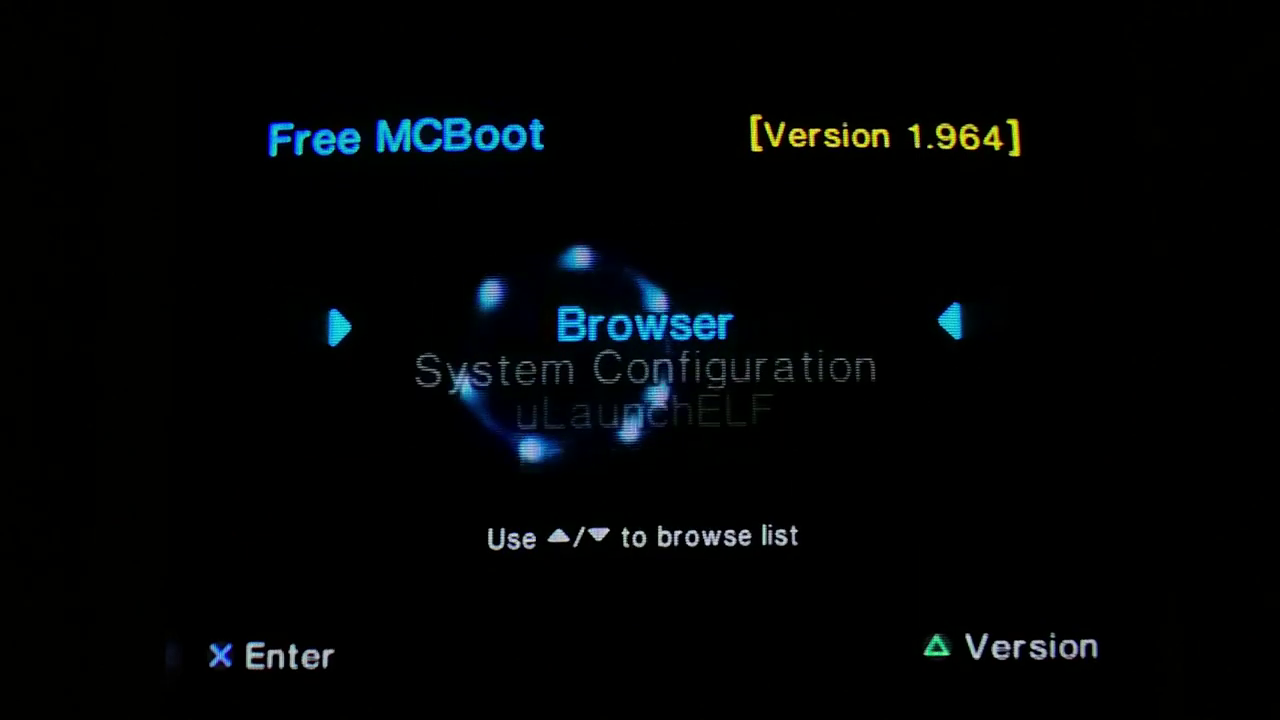
key(Down)
key(Down)
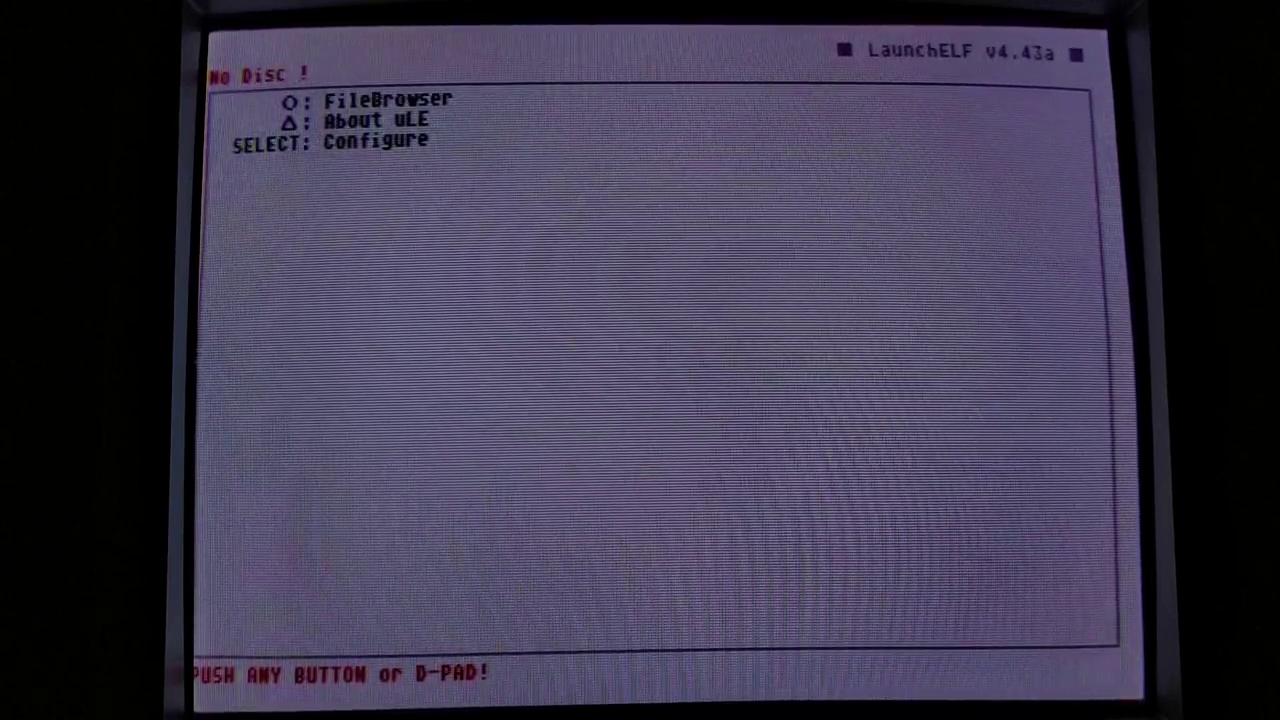
- Launch OPNPS2LD-v1.1.0.ELF from the OPNPS2LD folder on mass:/ in uLaunchELF's file browser
key(Return)
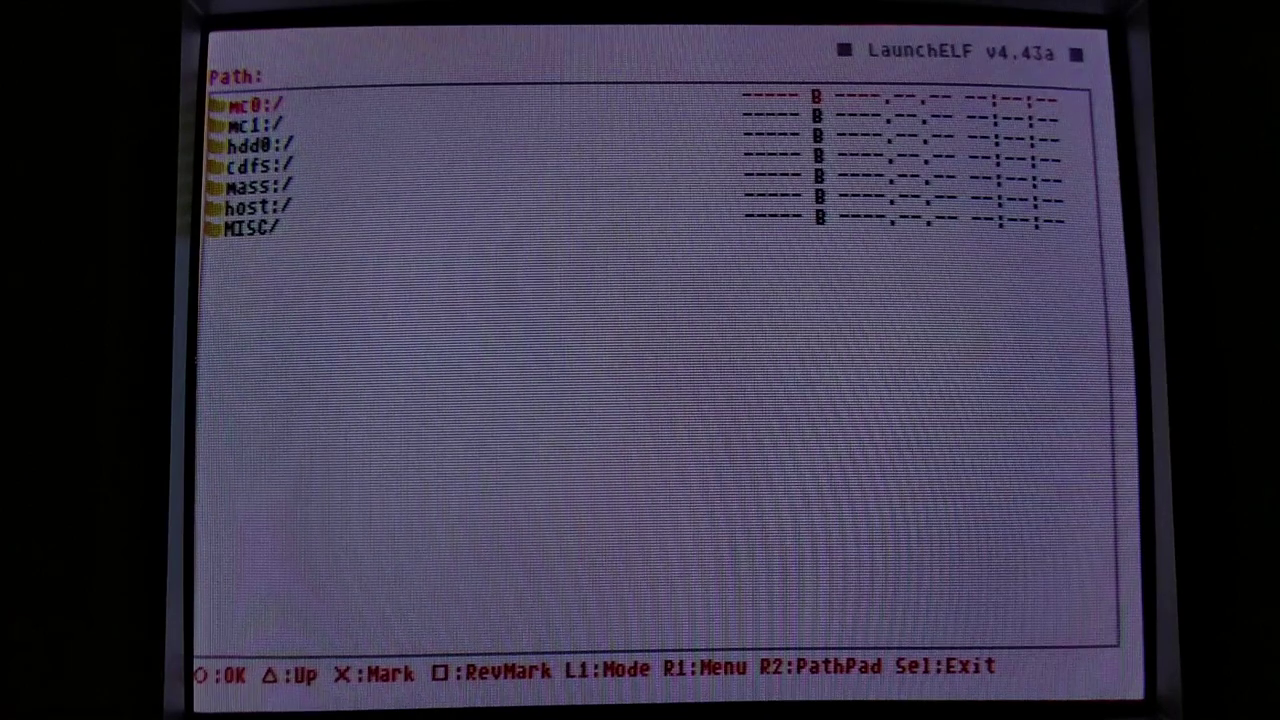
key(Return)
key(Down)
key(Down)
key(Down)
key(Down)
key(Down)
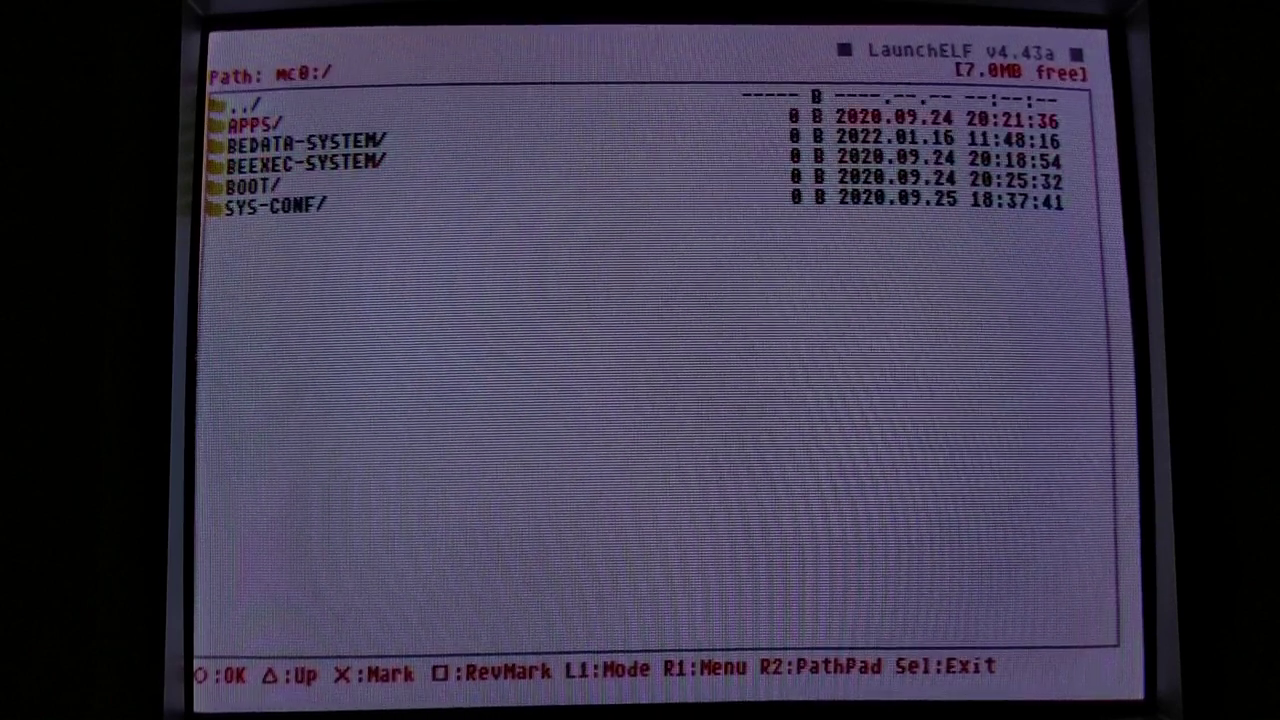
key(Down)
key(Return)
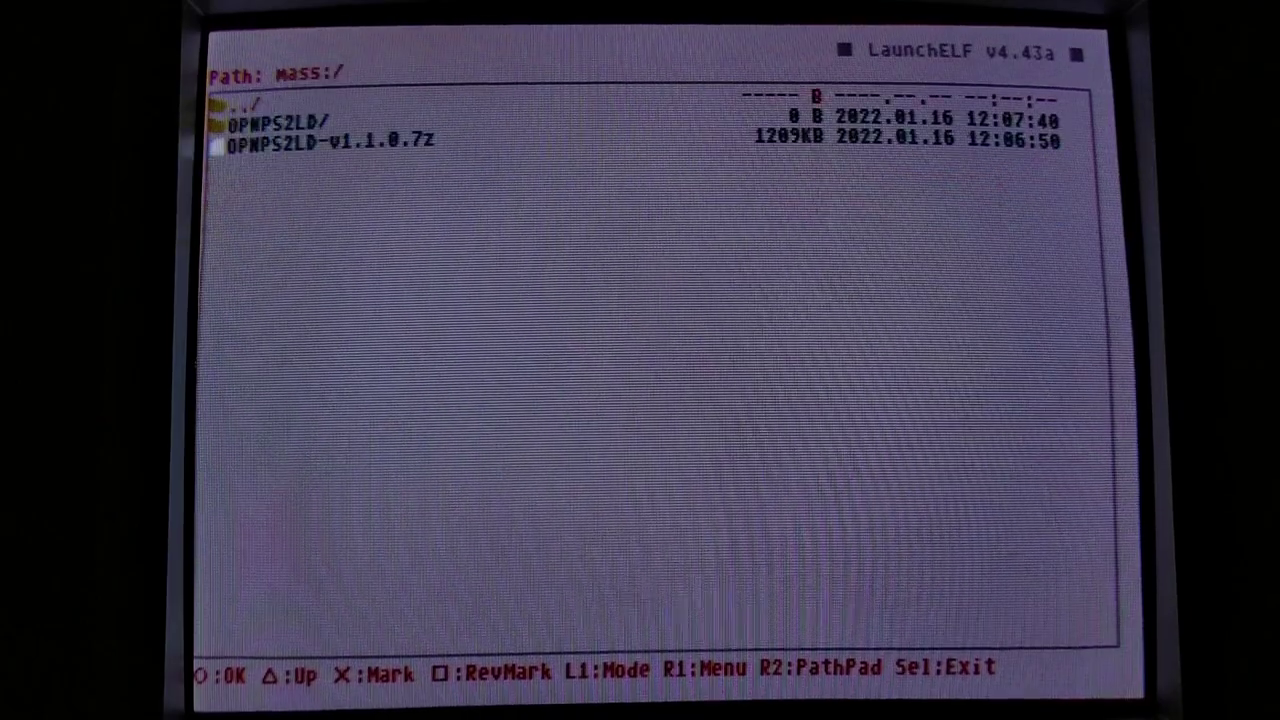
key(Return)
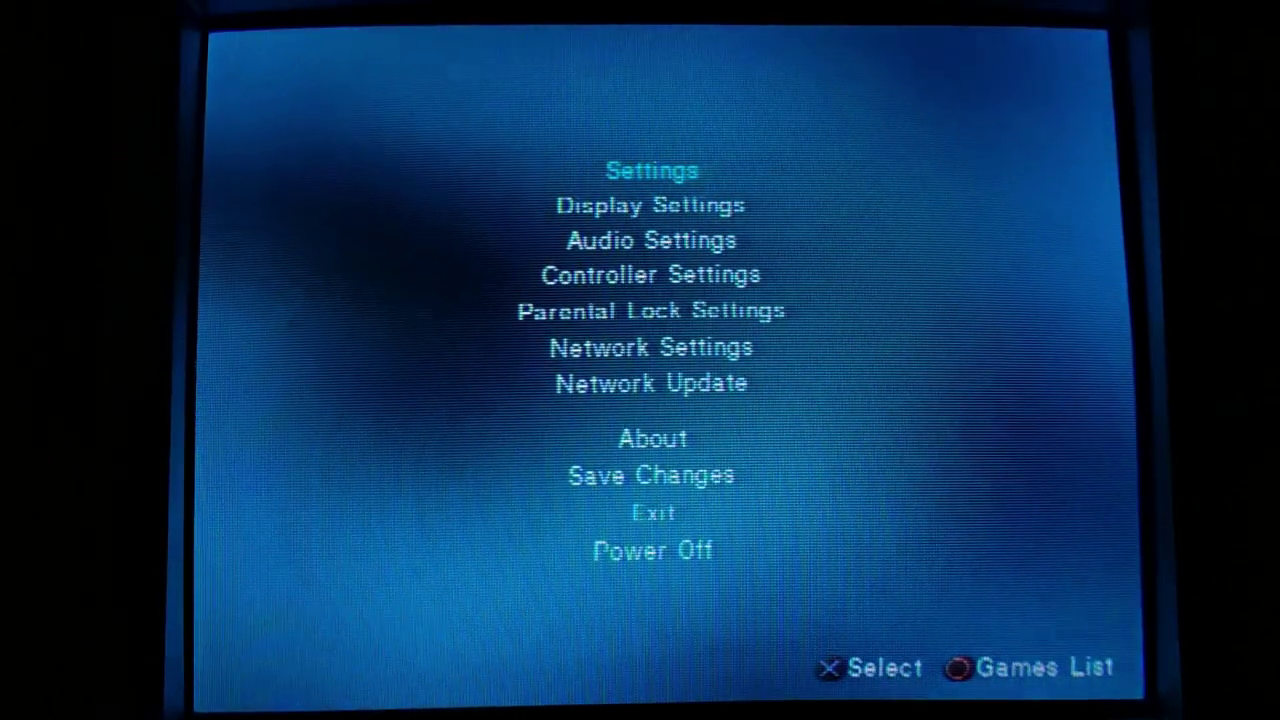
key(Up)
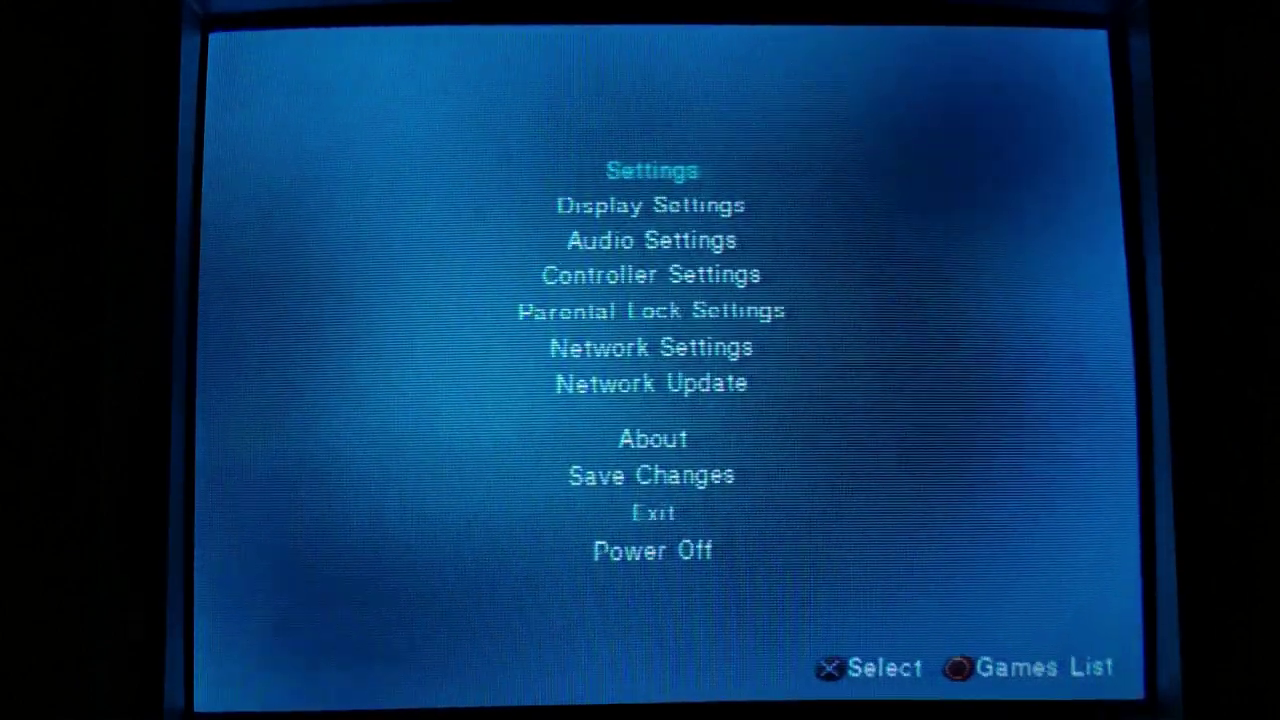
key(Up)
key(Up)
key(Up)
key(Up)
key(Up)
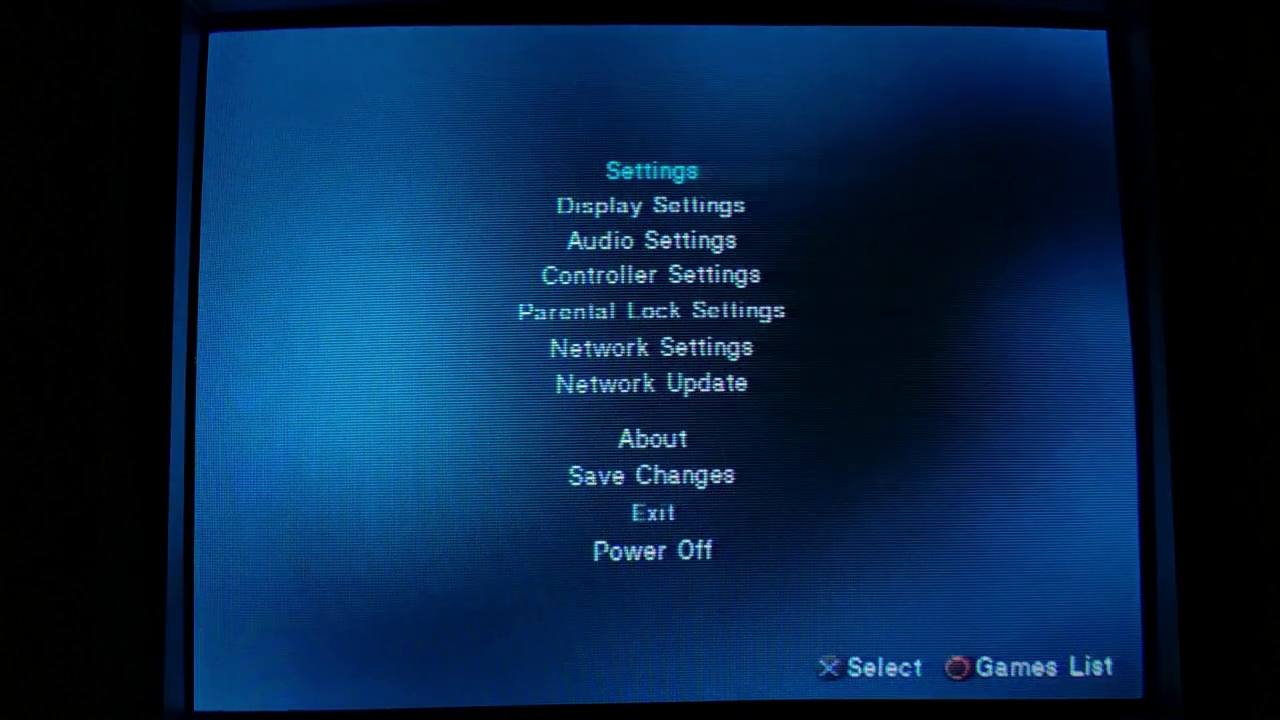
key(Up)
key(Up)
key(Up)
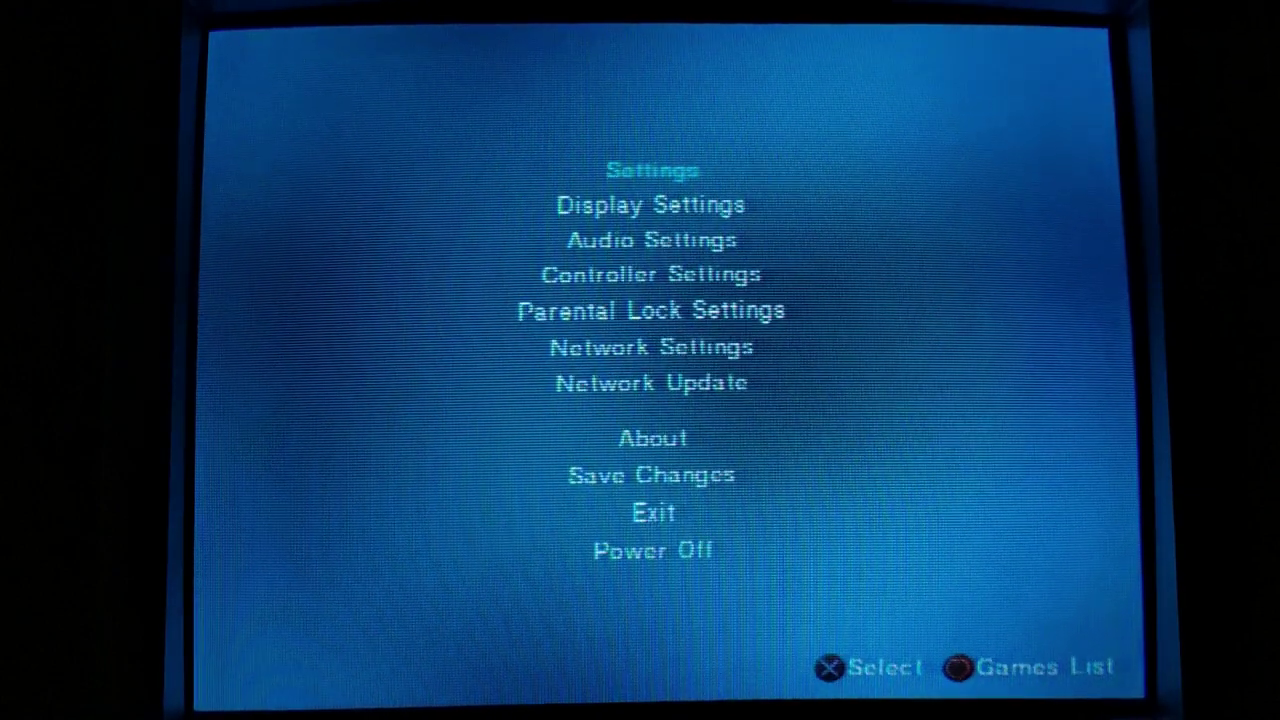
- Open Network Settings and switch the SMB server Address Type to NetBIOS
key(Down)
key(Down)
key(Down)
key(Down)
key(Down)
key(Down)
key(Up)
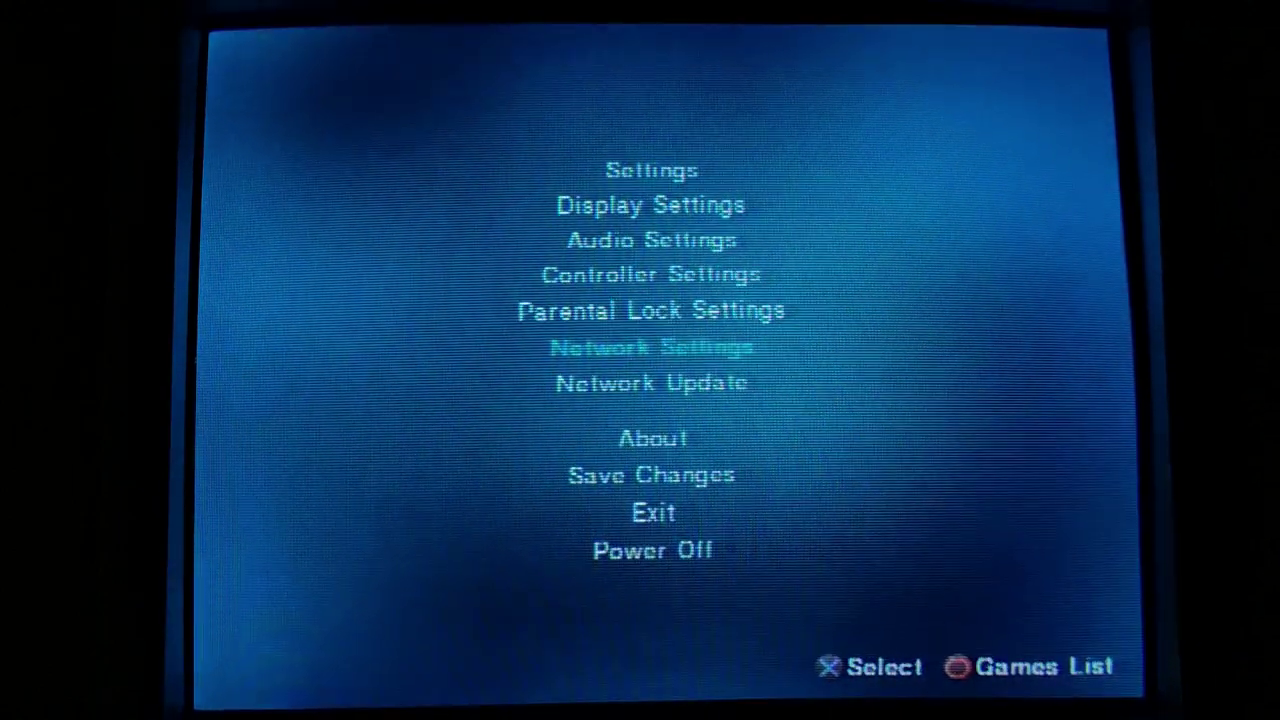
key(Return)
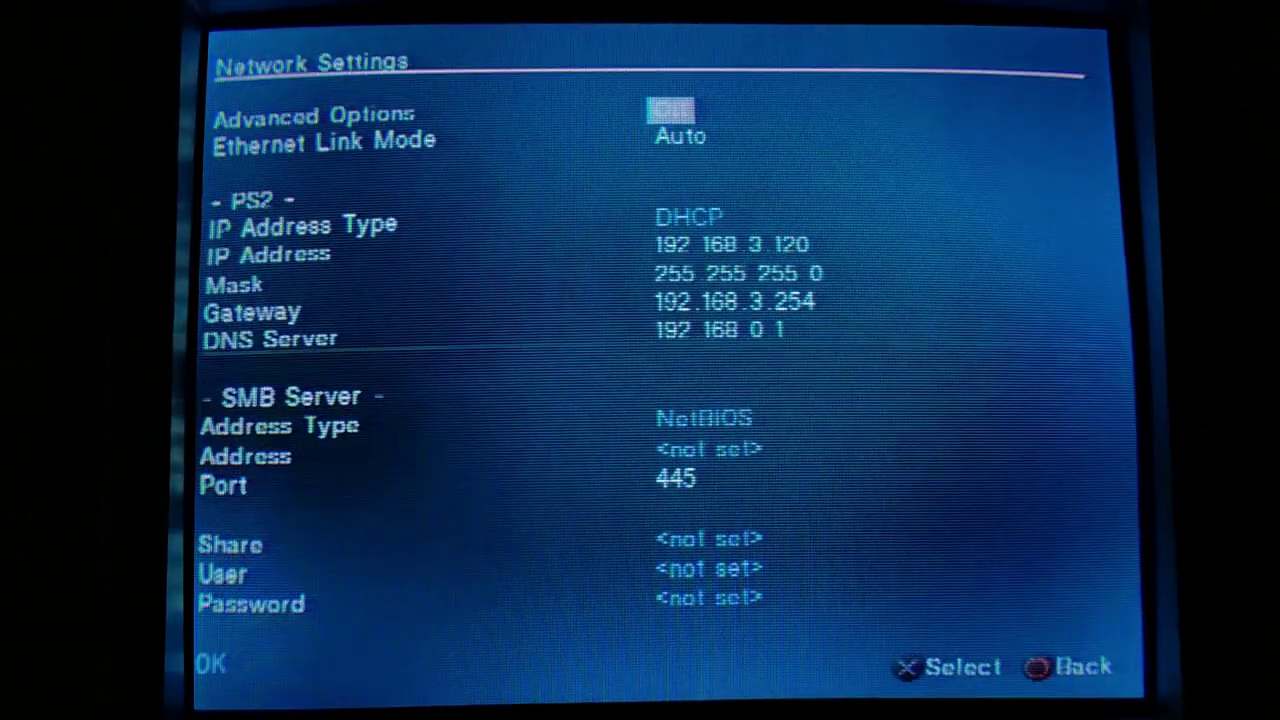
key(Down)
key(Up)
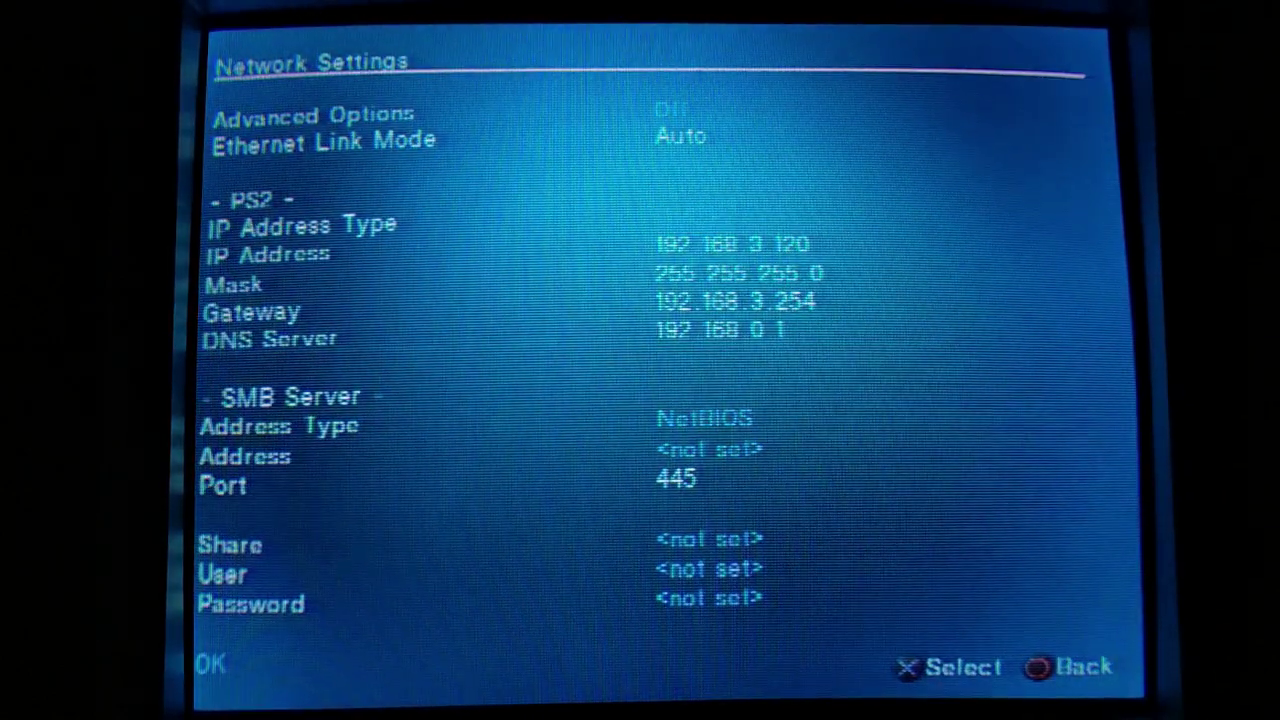
key(Up)
key(Up)
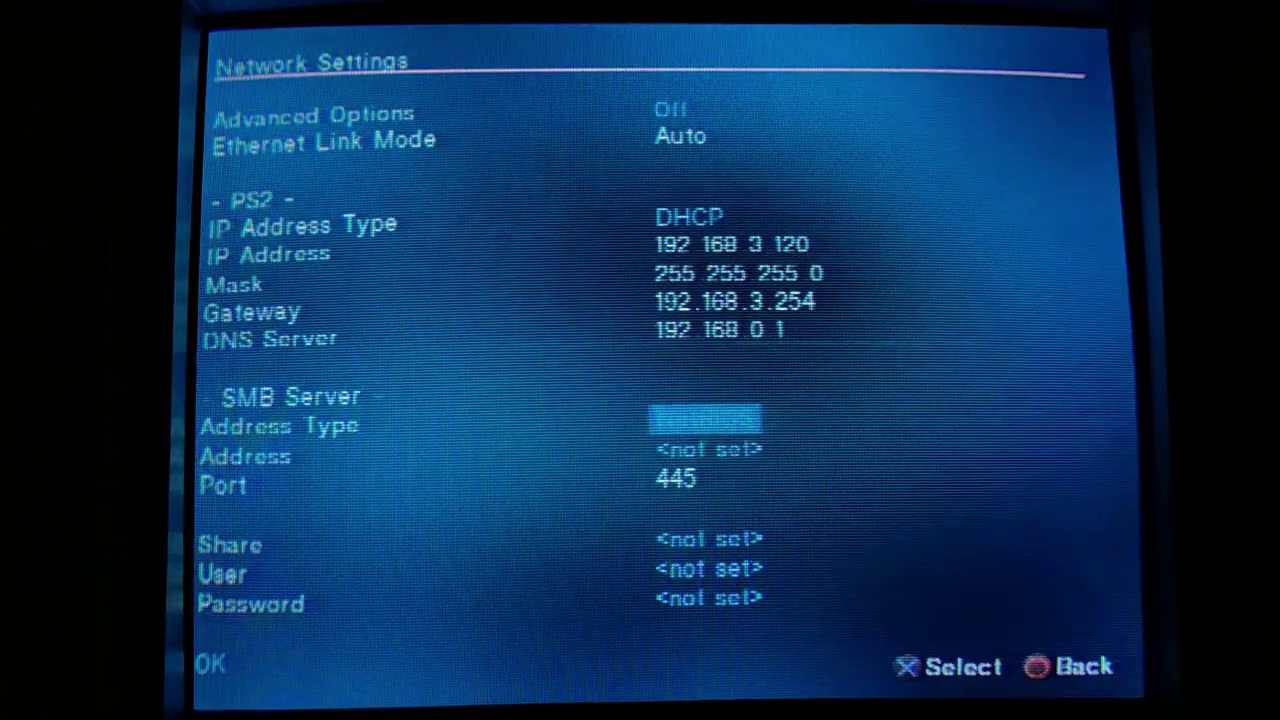
key(Return)
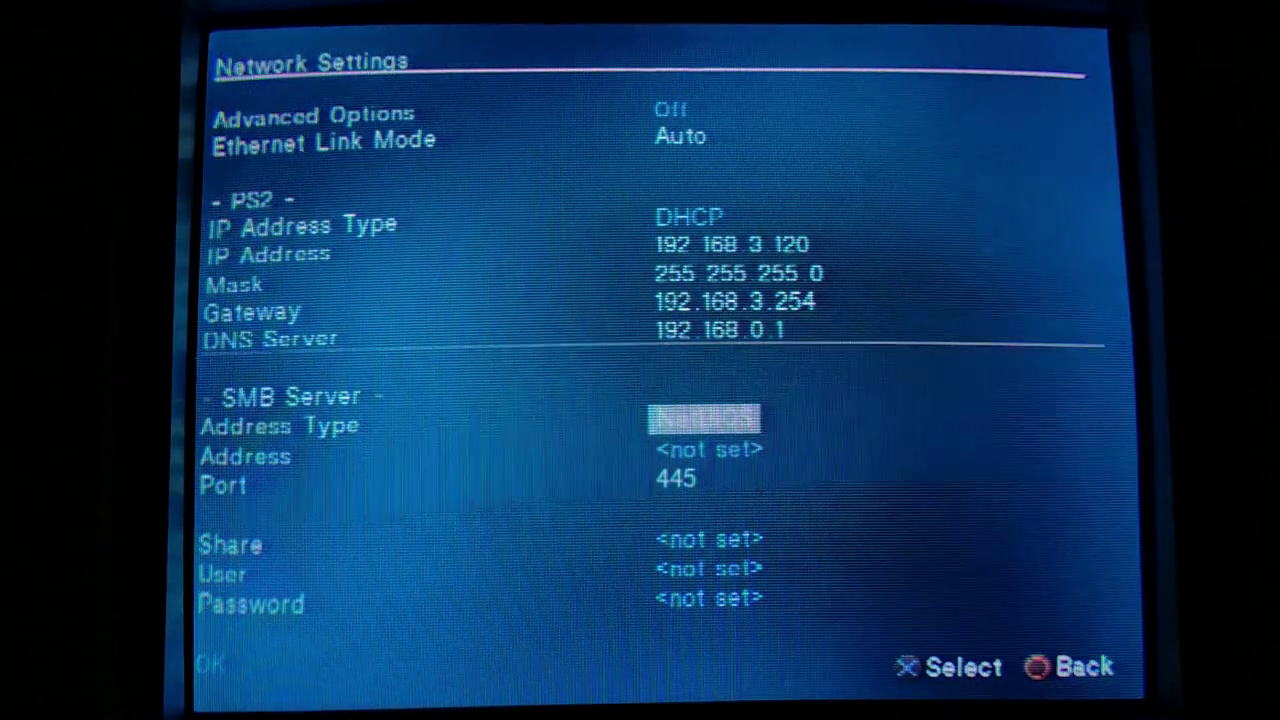
- Set the SMB server address to retrosmb and the share to ps2
key(Down)
key(Return)
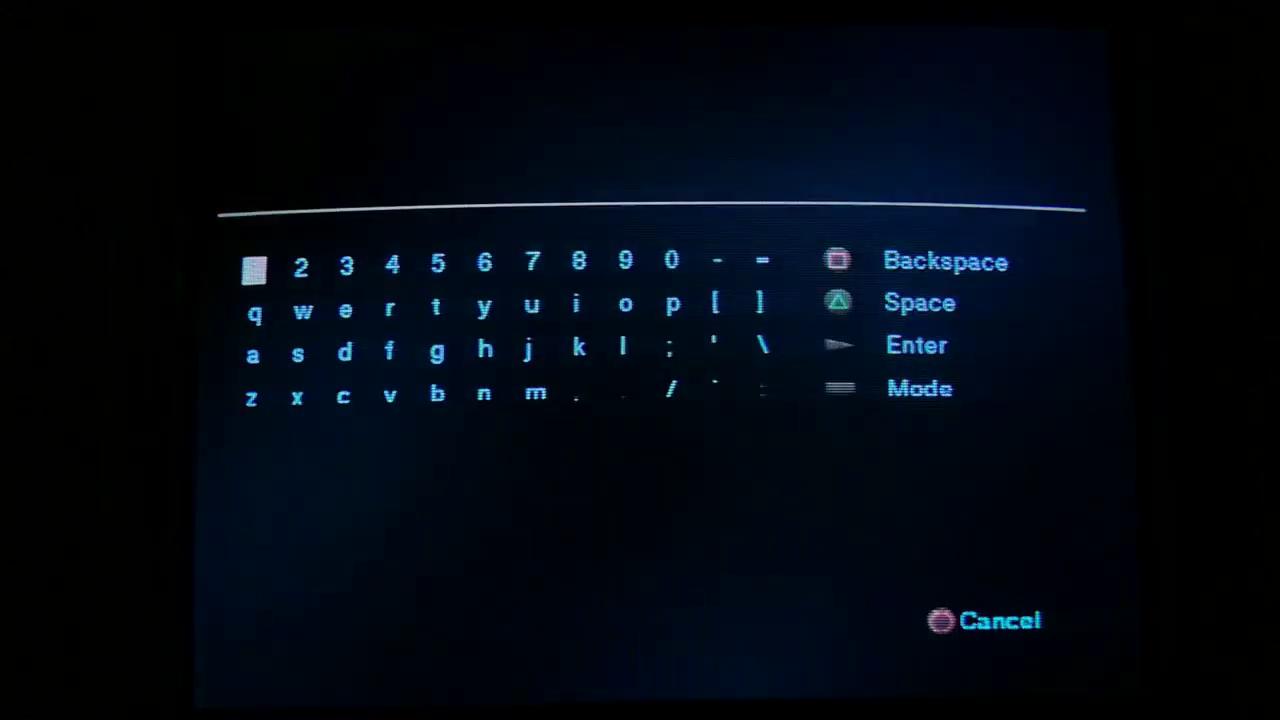
key(Right)
key(Right)
key(Right)
key(Down)
text(re)
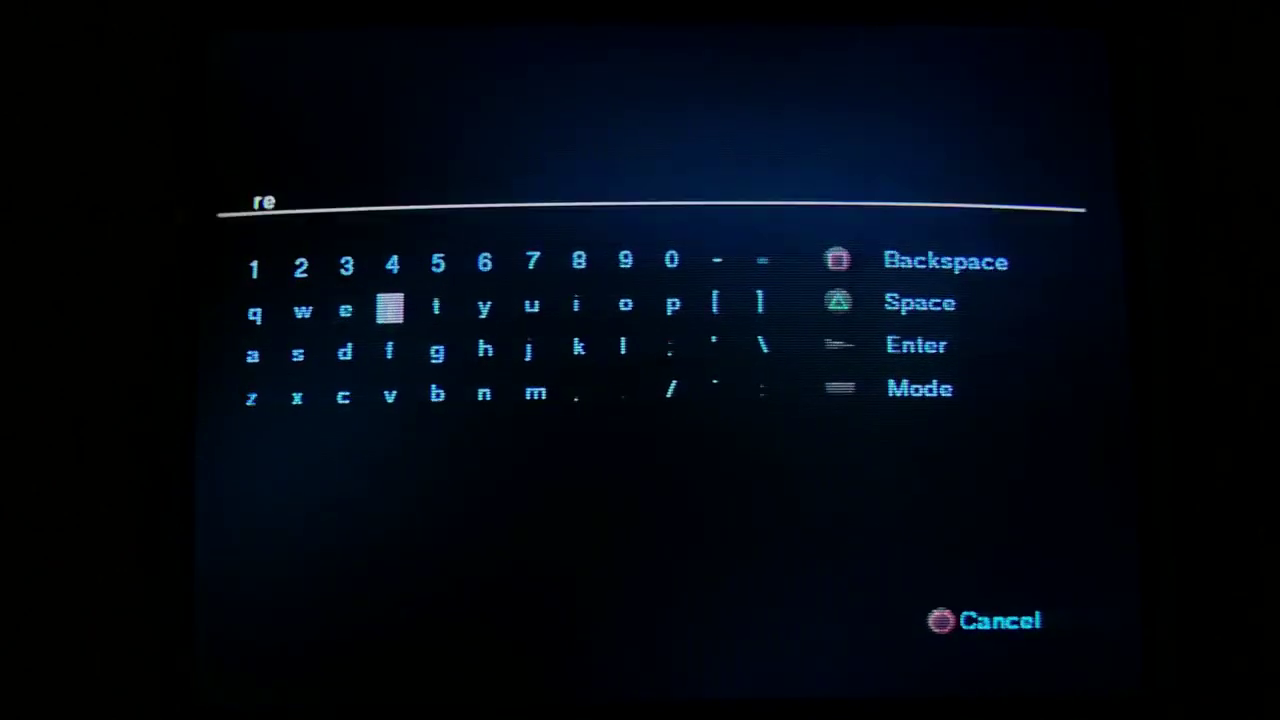
text(tro)
key(Left)
key(Left)
key(Left)
key(Left)
key(Down)
key(Left)
key(Left)
key(Left)
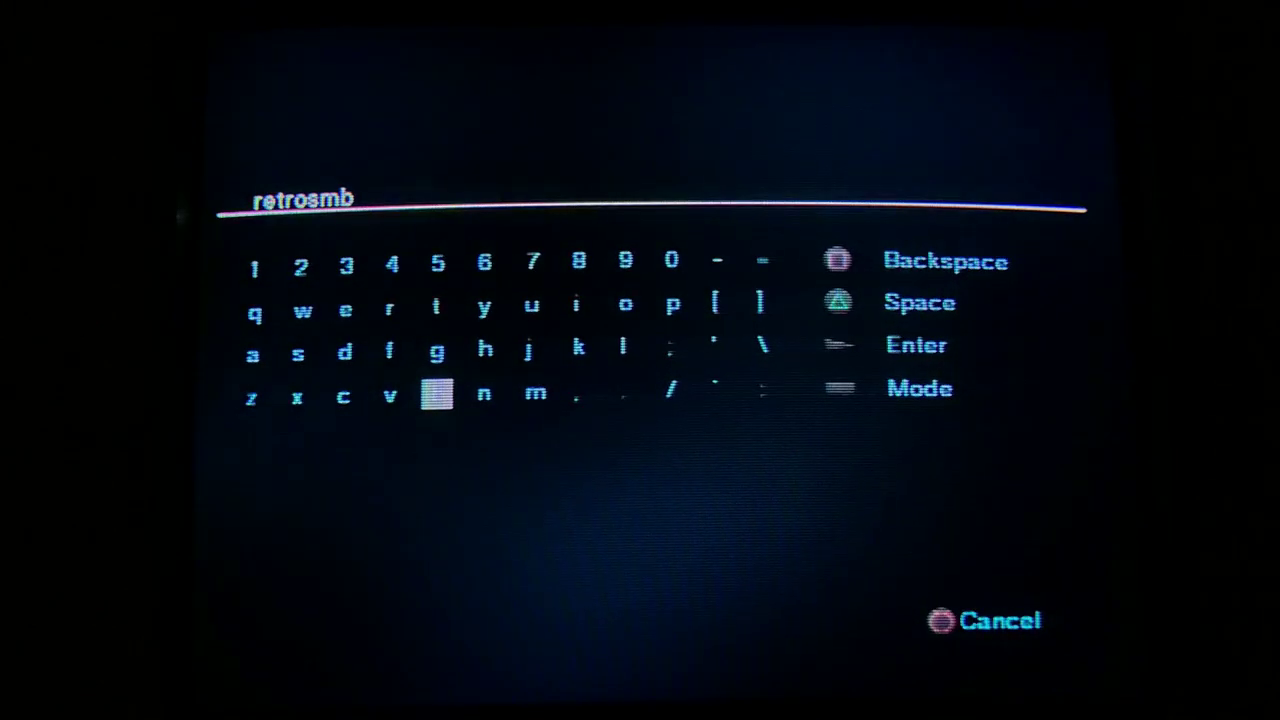
key(Return)
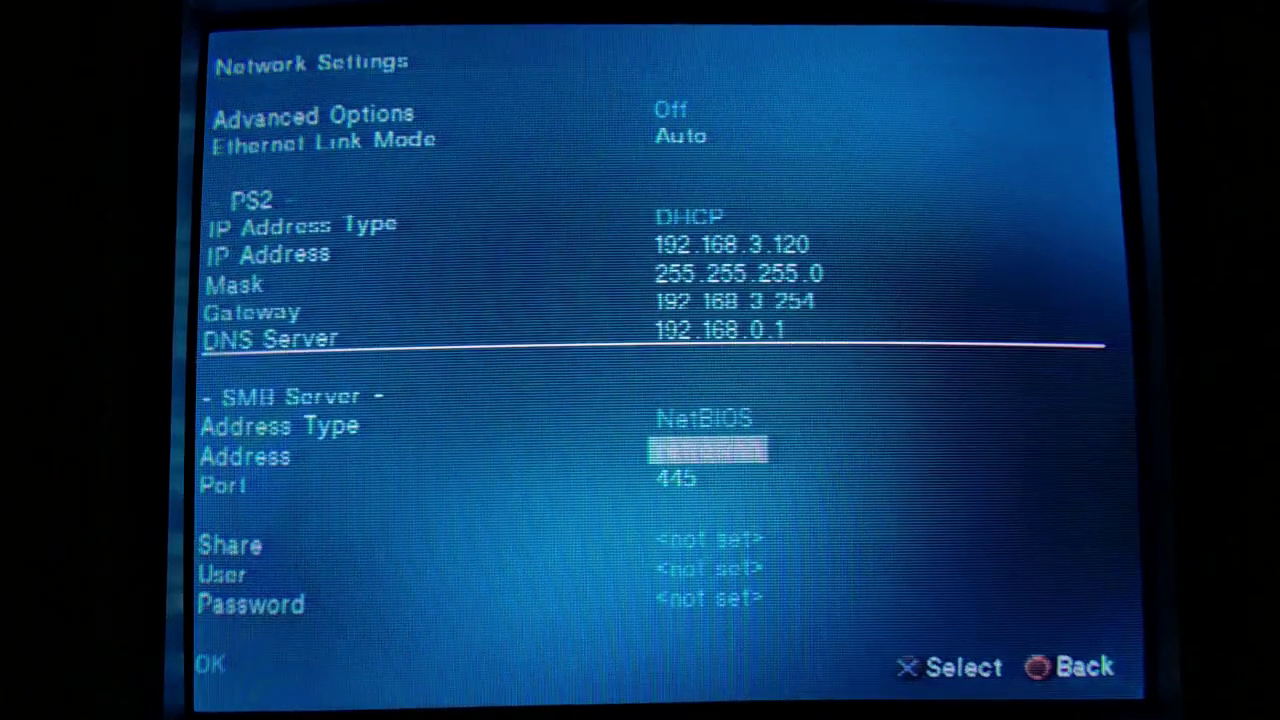
key(Down)
key(Down)
key(Return)
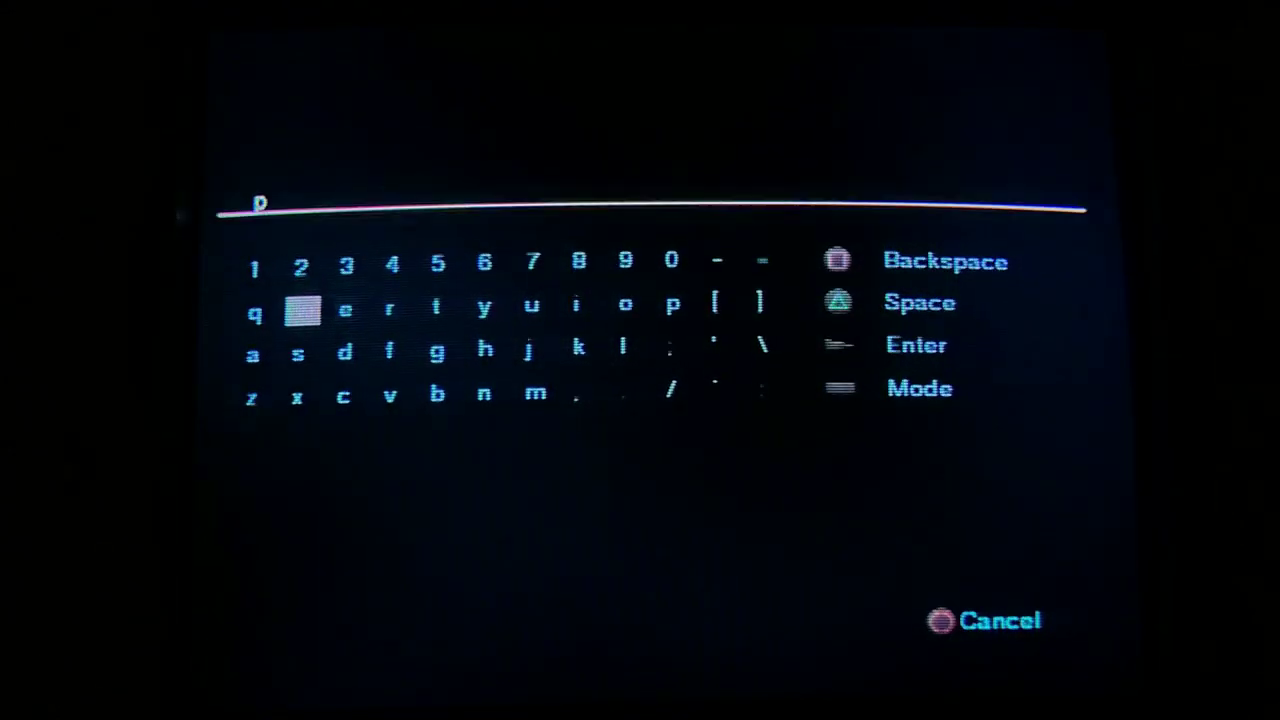
key(Return)
- Enter the SMB login user name using the on-screen keyboard
key(Down)
key(Return)
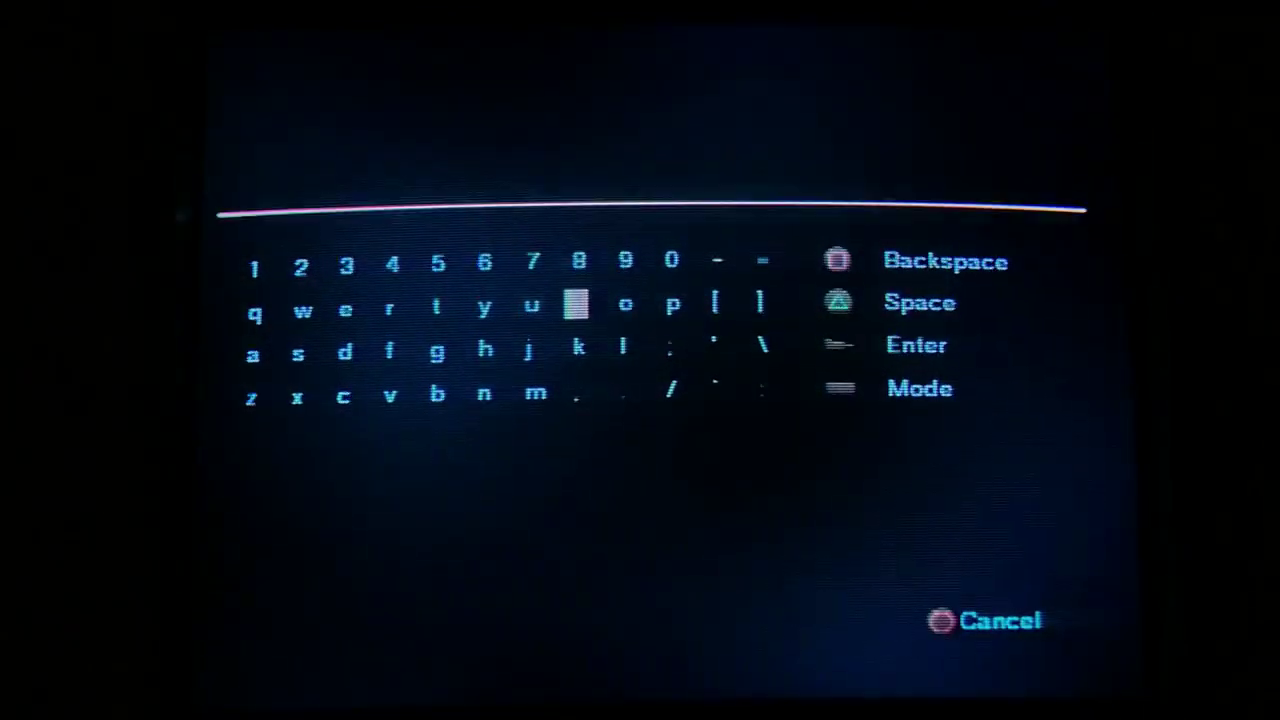
text(po)
key(BackSpace)
key(Left)
text(i)
key(Return)
- Enter the SMB account password
key(Down)
key(Return)
key(Down)
key(Right)
key(Right)
key(Right)
key(Right)
key(Right)
key(Right)
key(Right)
key(Right)
key(Right)
text(p)
key(Left)
key(Left)
text(i)
key(Return)
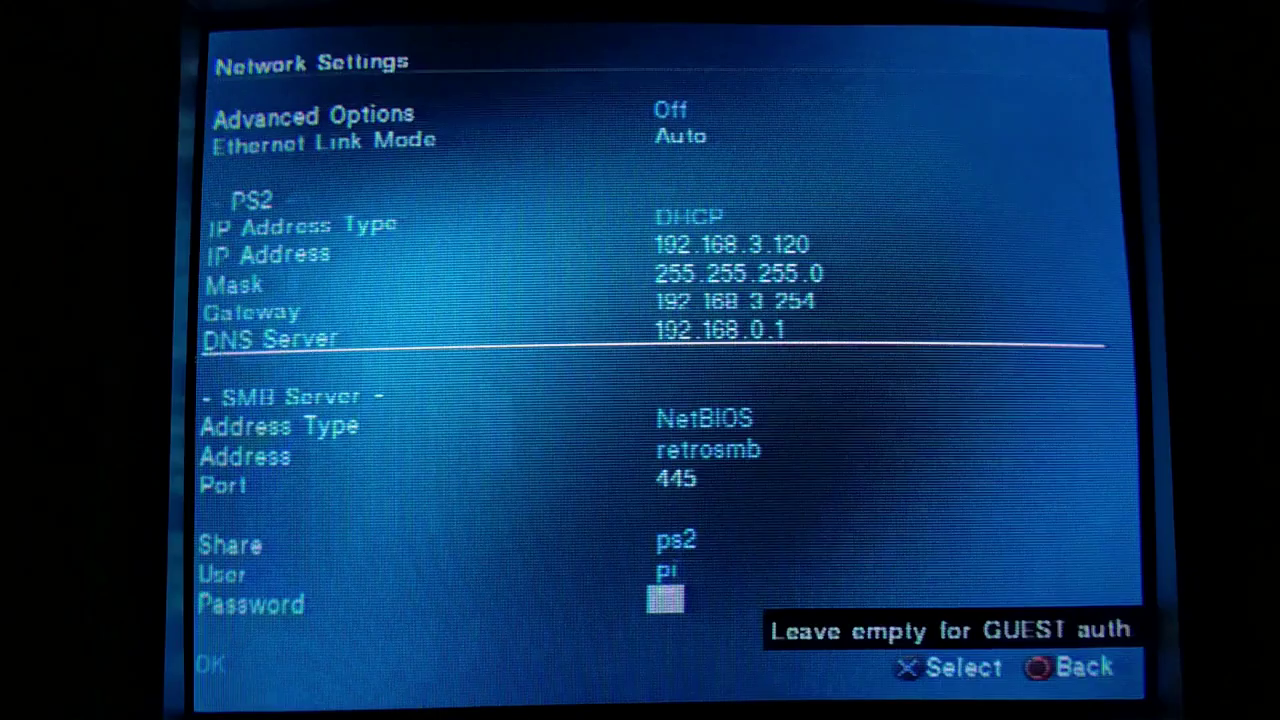
key(Down)
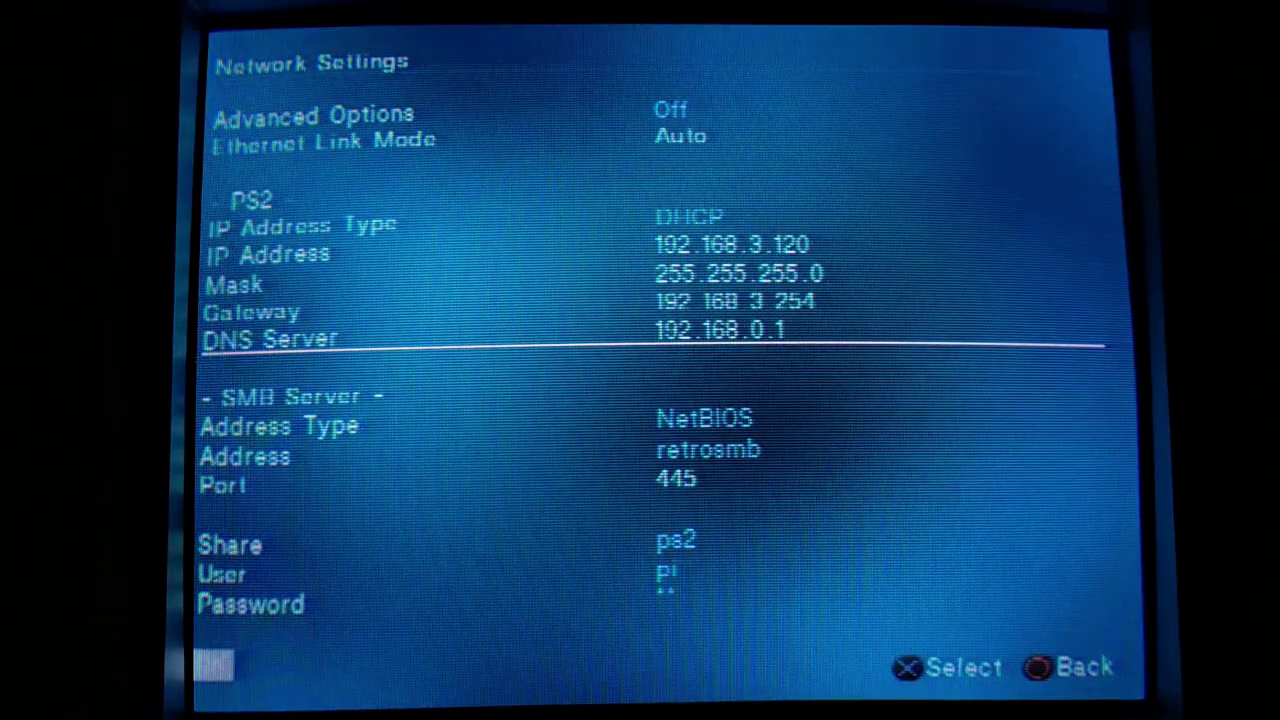
- Set ETH Device Start Mode to Auto and Default Menu to ETH Games
key(Return)
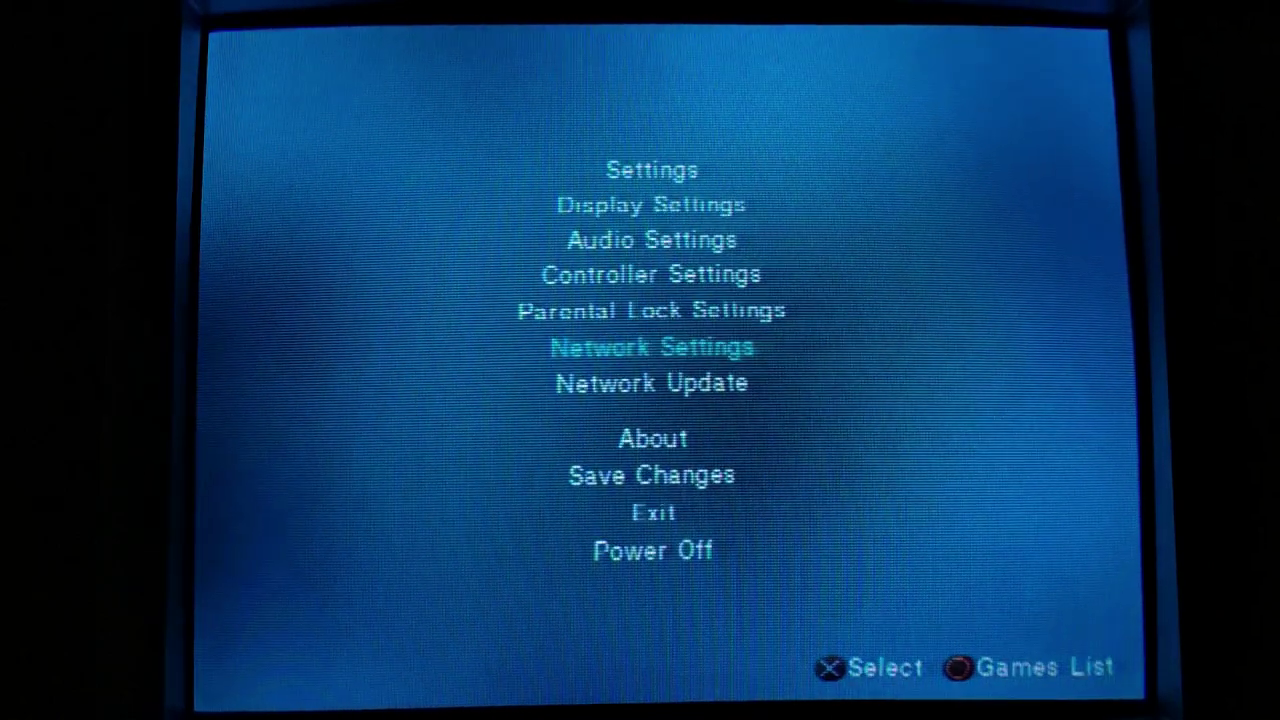
key(Up)
key(Up)
key(Up)
key(Up)
key(Up)
key(Return)
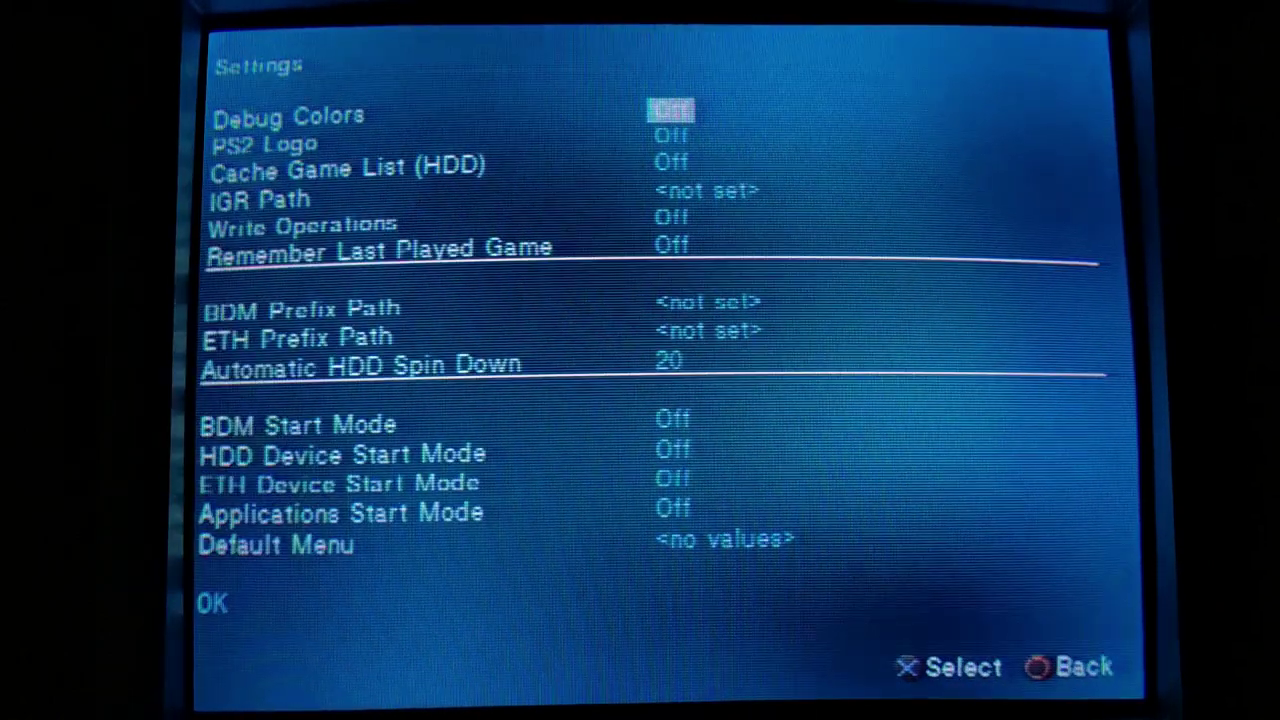
key(Down)
key(Down)
key(Down)
key(Down)
key(Down)
key(Down)
key(Down)
key(Down)
key(Down)
key(Down)
key(Down)
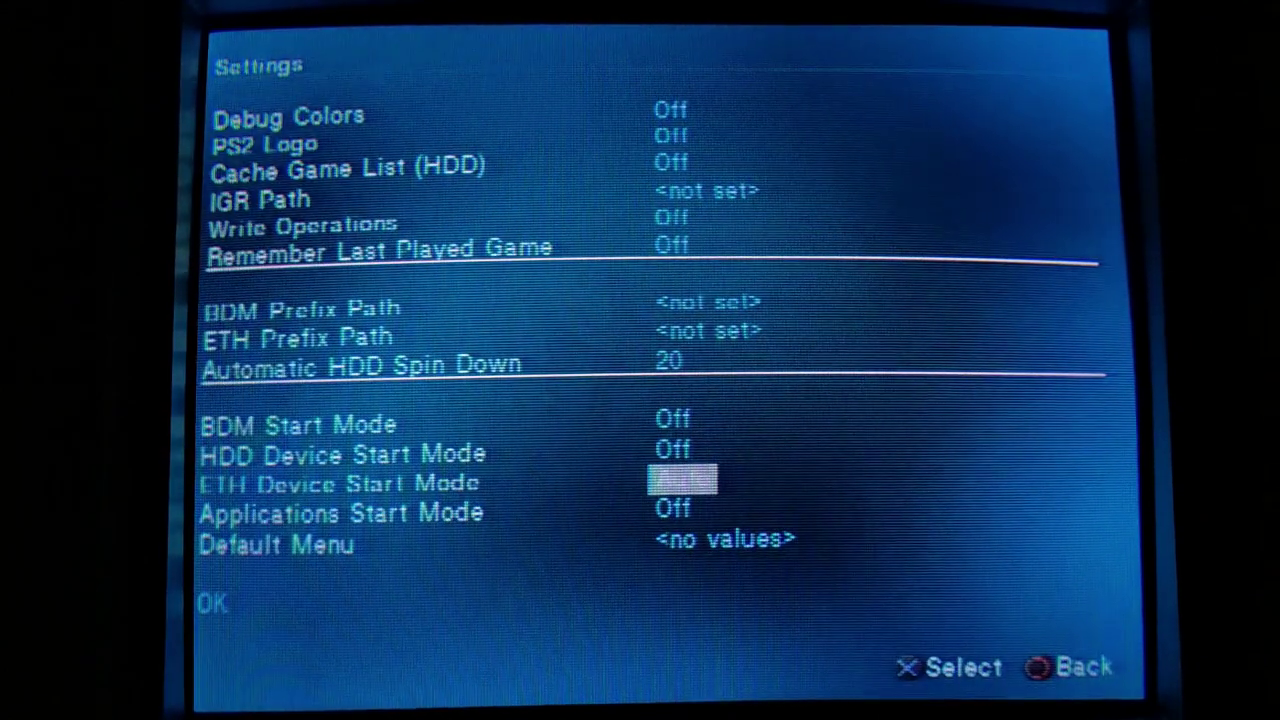
key(Down)
key(Right)
key(Right)
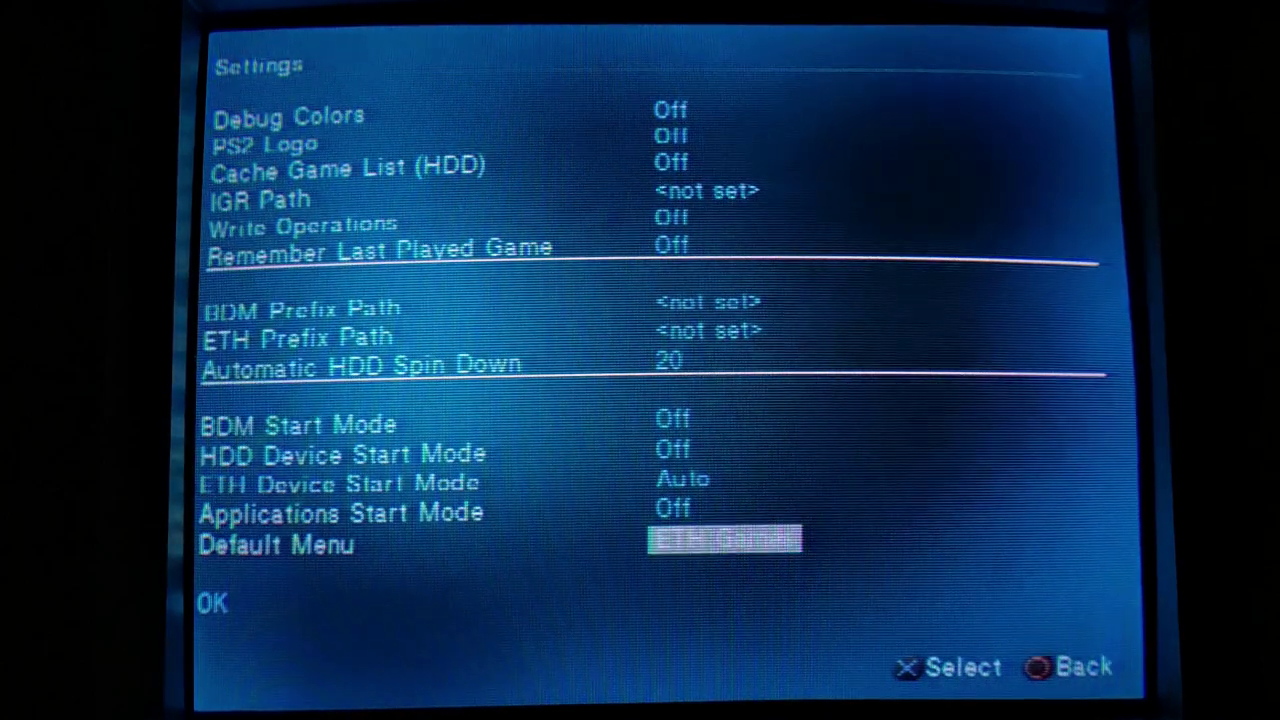
key(Down)
key(Return)
- Save the Open PS2 Loader settings to memory card mc0
key(Down)
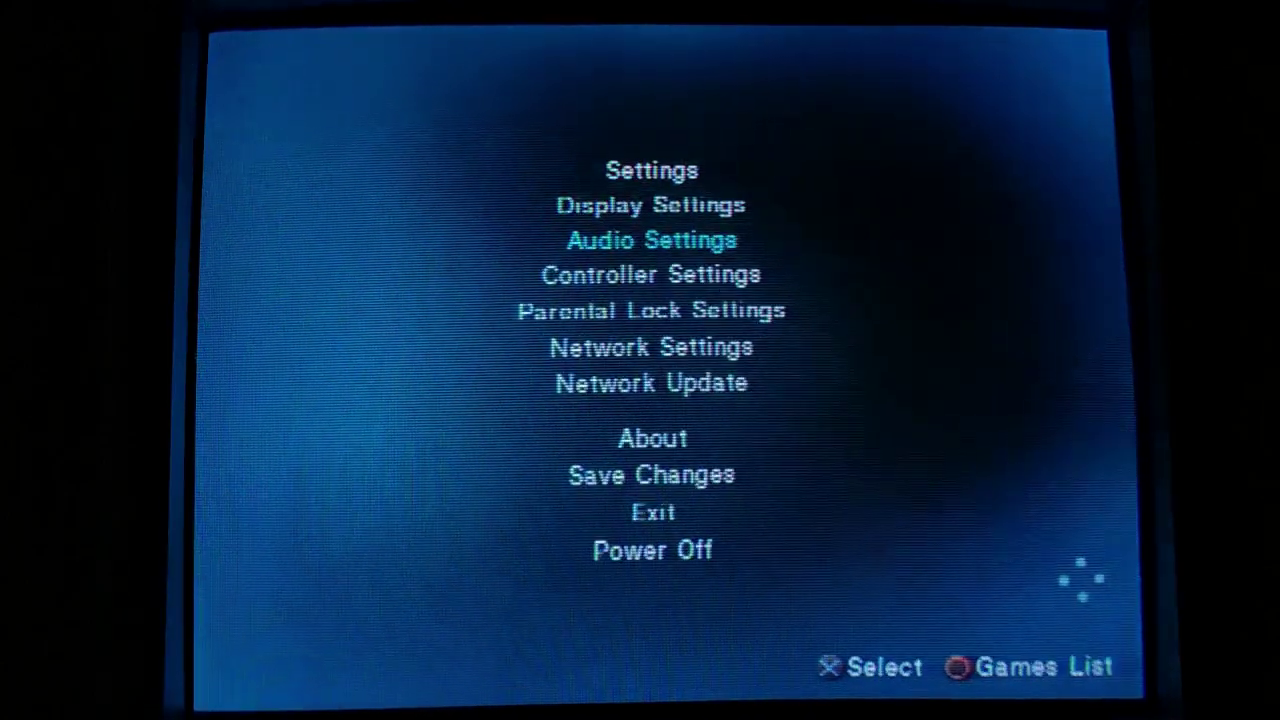
key(Down)
key(Down)
key(Down)
key(Down)
key(Down)
key(Down)
key(Return)
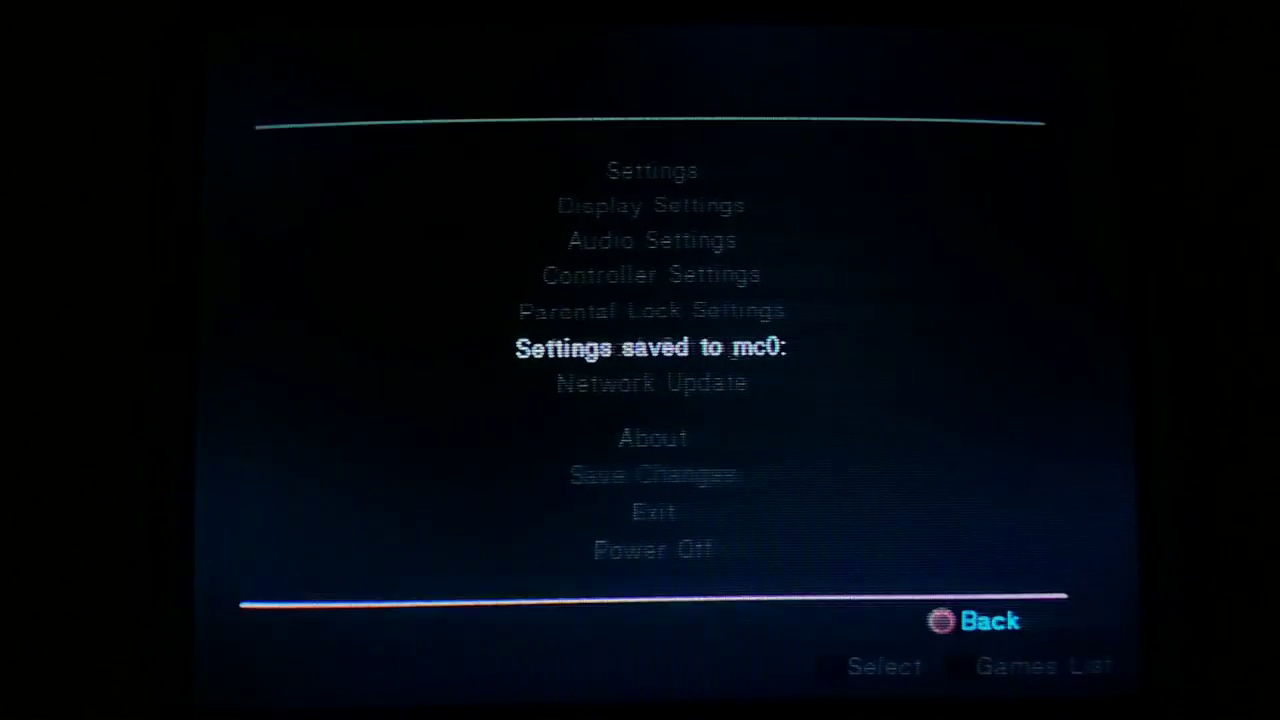
key(Escape)
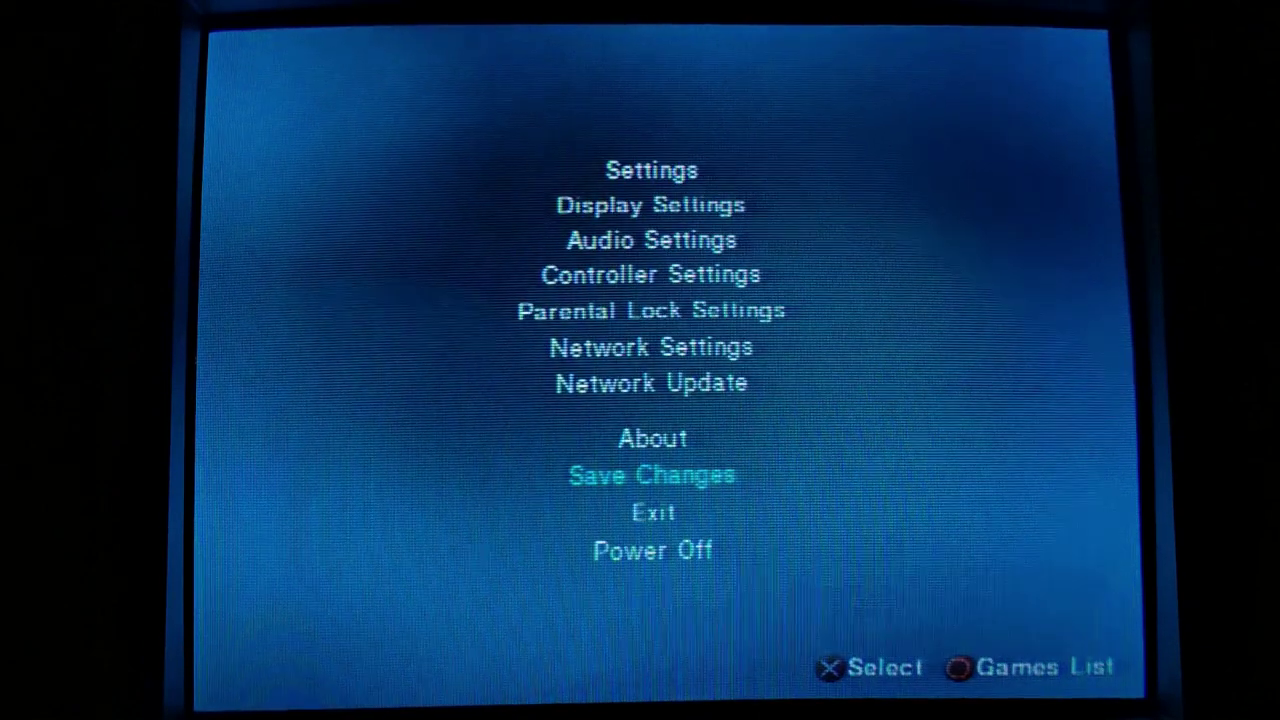
- Cancel the Exit to Browser prompt and return to the ETH Games list showing OKAMI
key(Down)
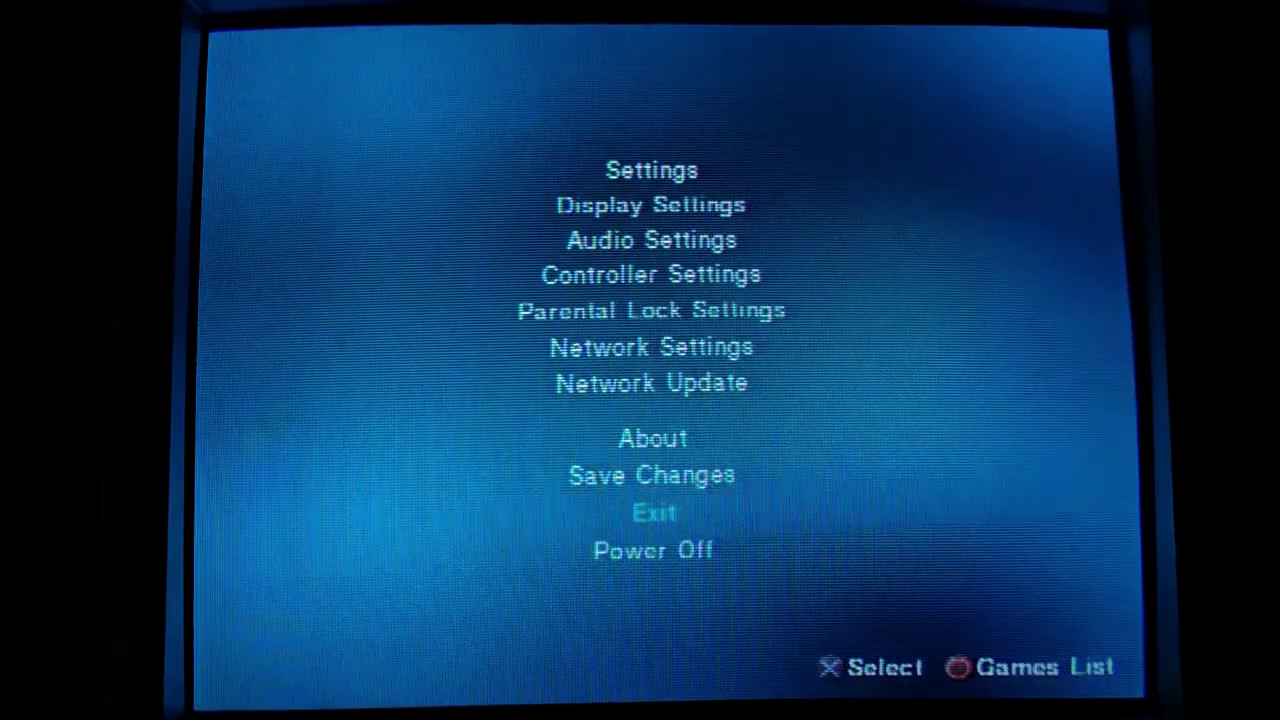
key(Return)
key(Escape)
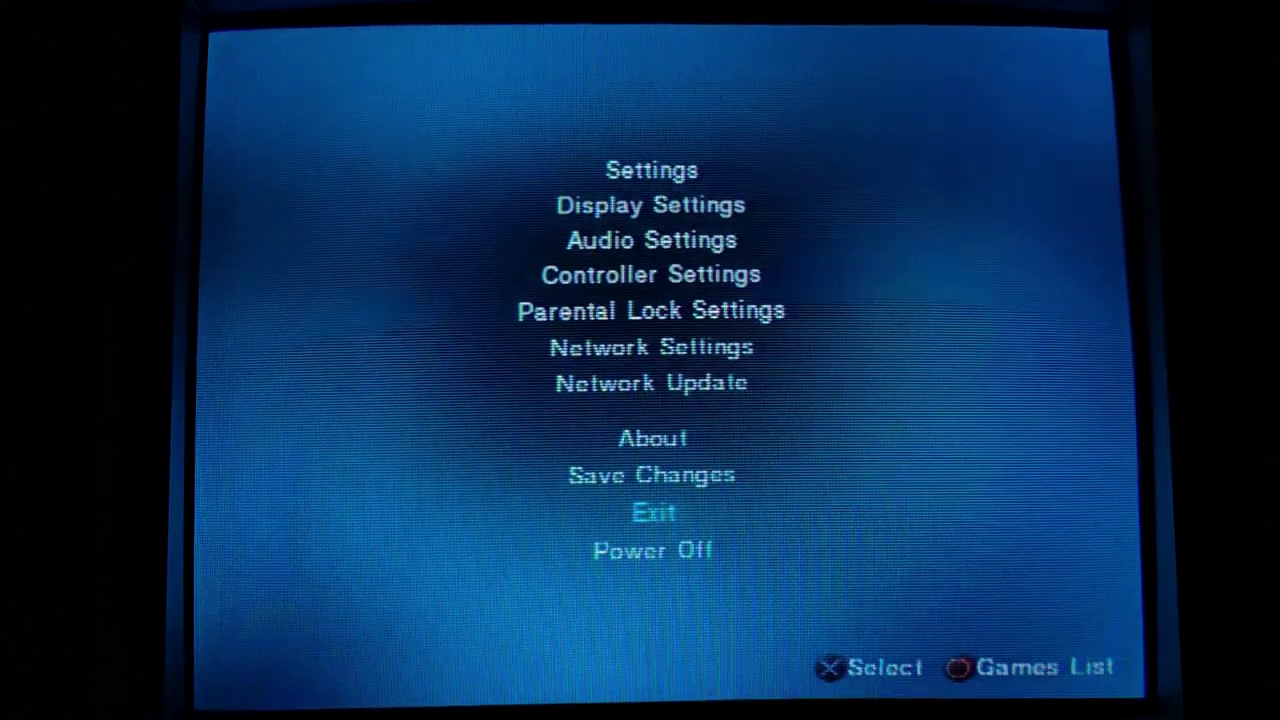
key(Escape)
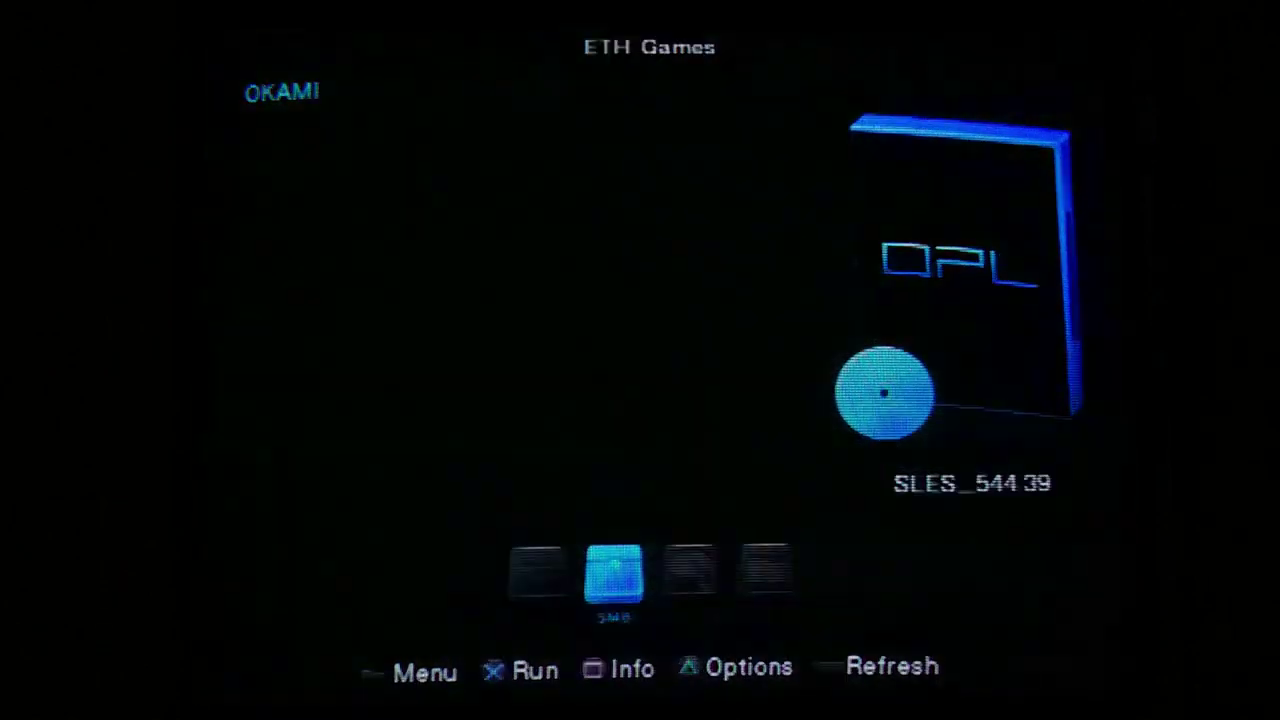
key(Return)
- Run a Network Update with Overwrite Existing Records on, then open OKAMI's per-game options
key(Down)
key(Down)
key(Down)
key(Down)
key(Down)
key(Down)
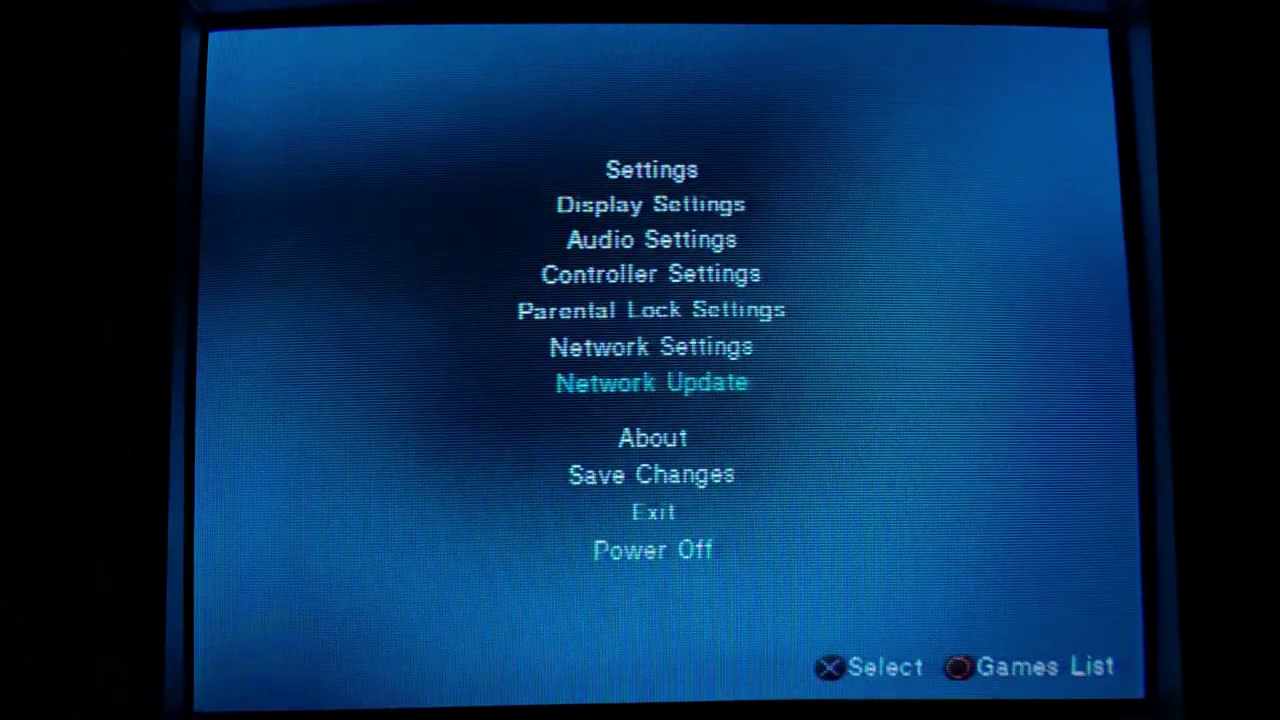
key(Return)
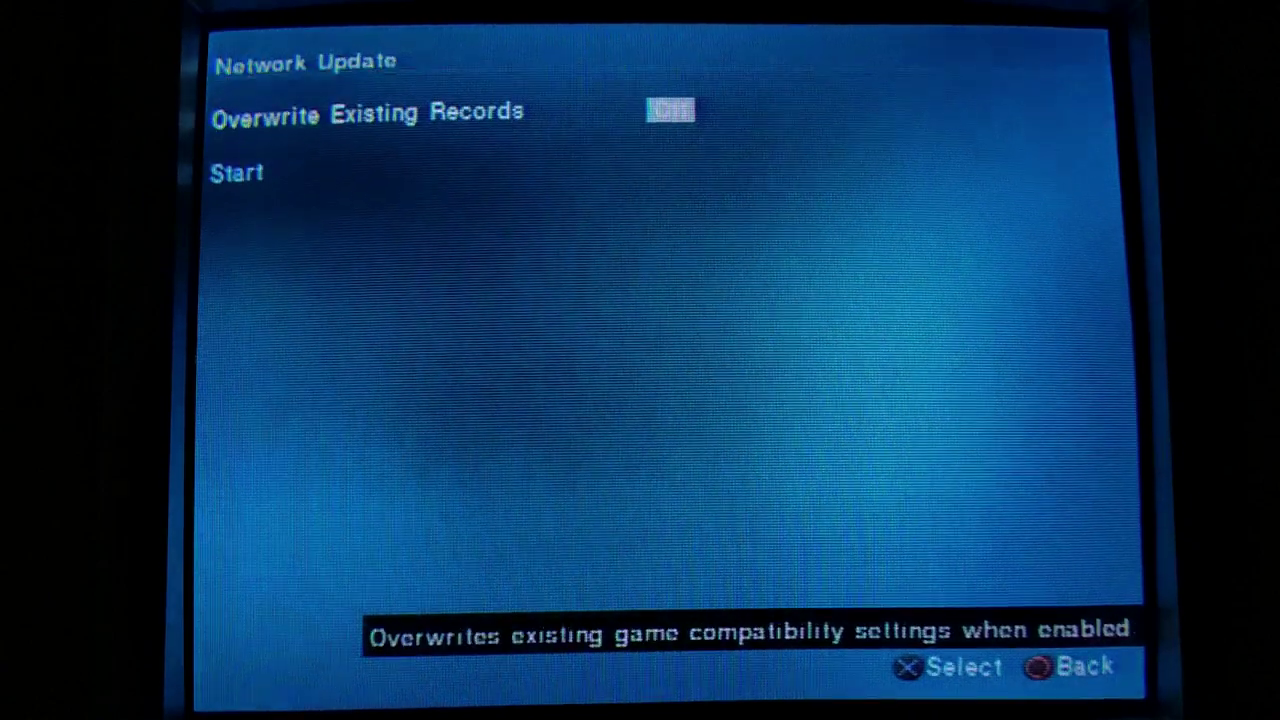
key(Return)
key(Down)
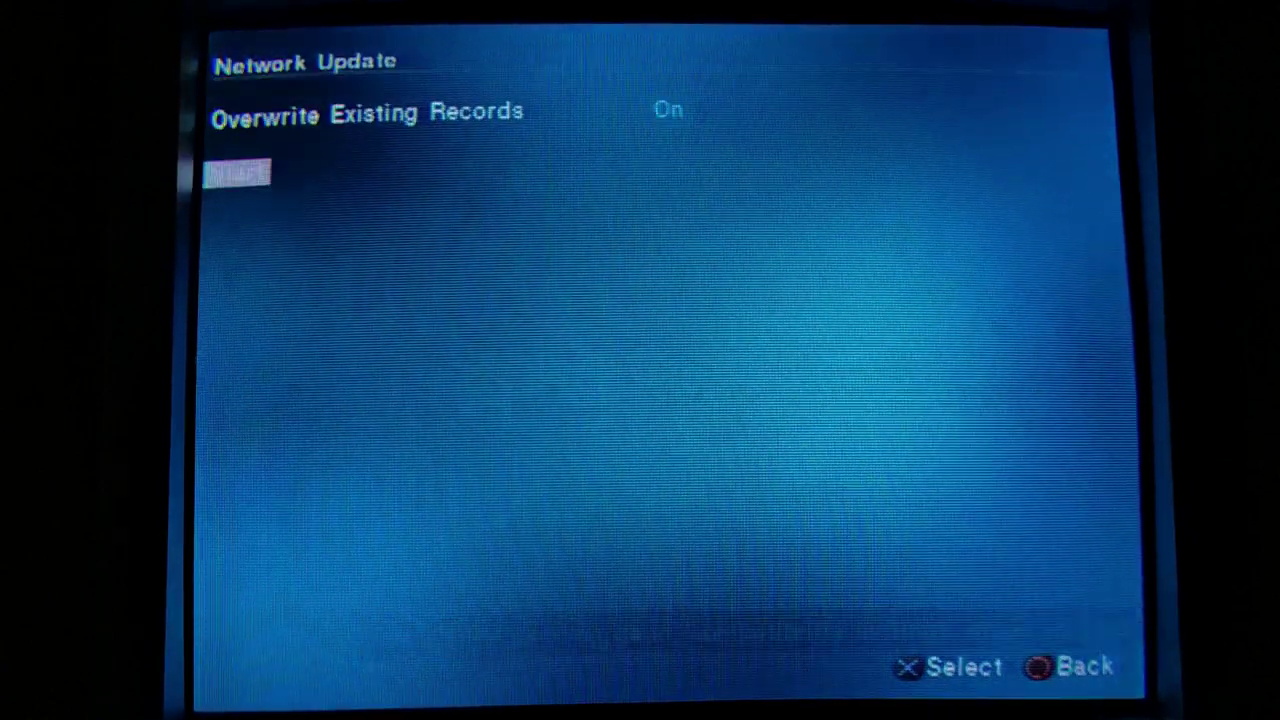
key(Return)
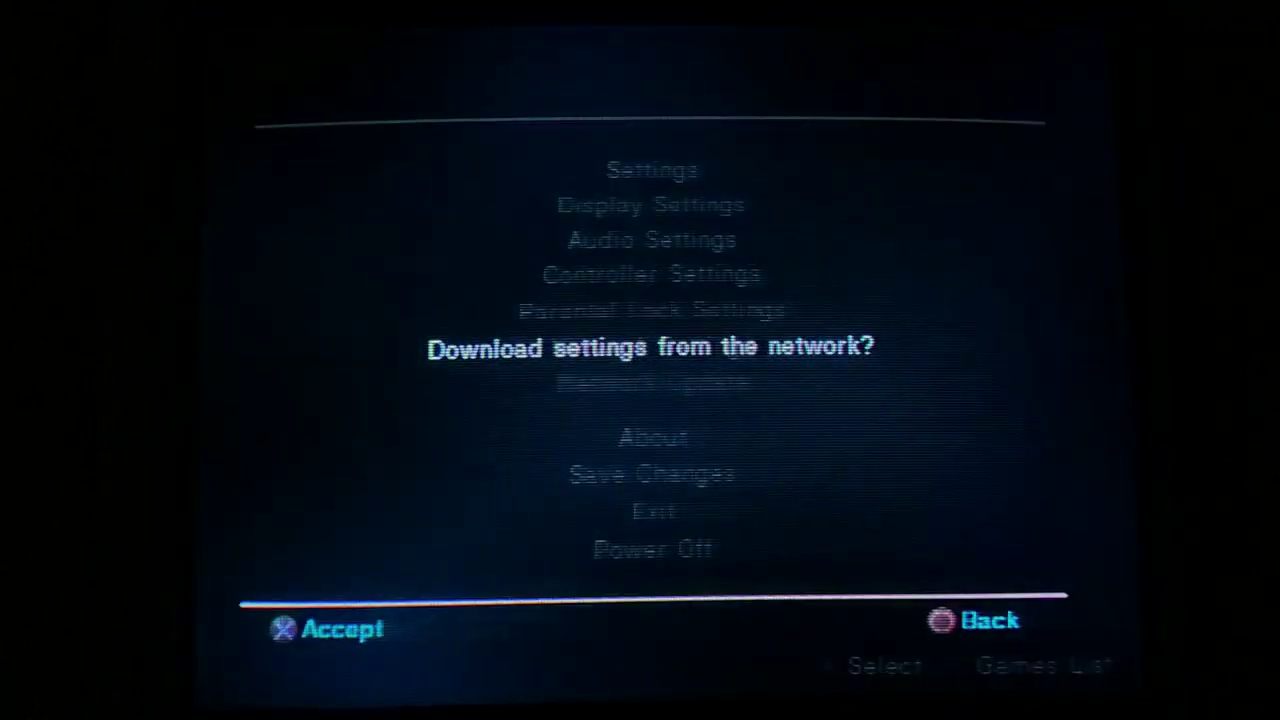
key(Return)
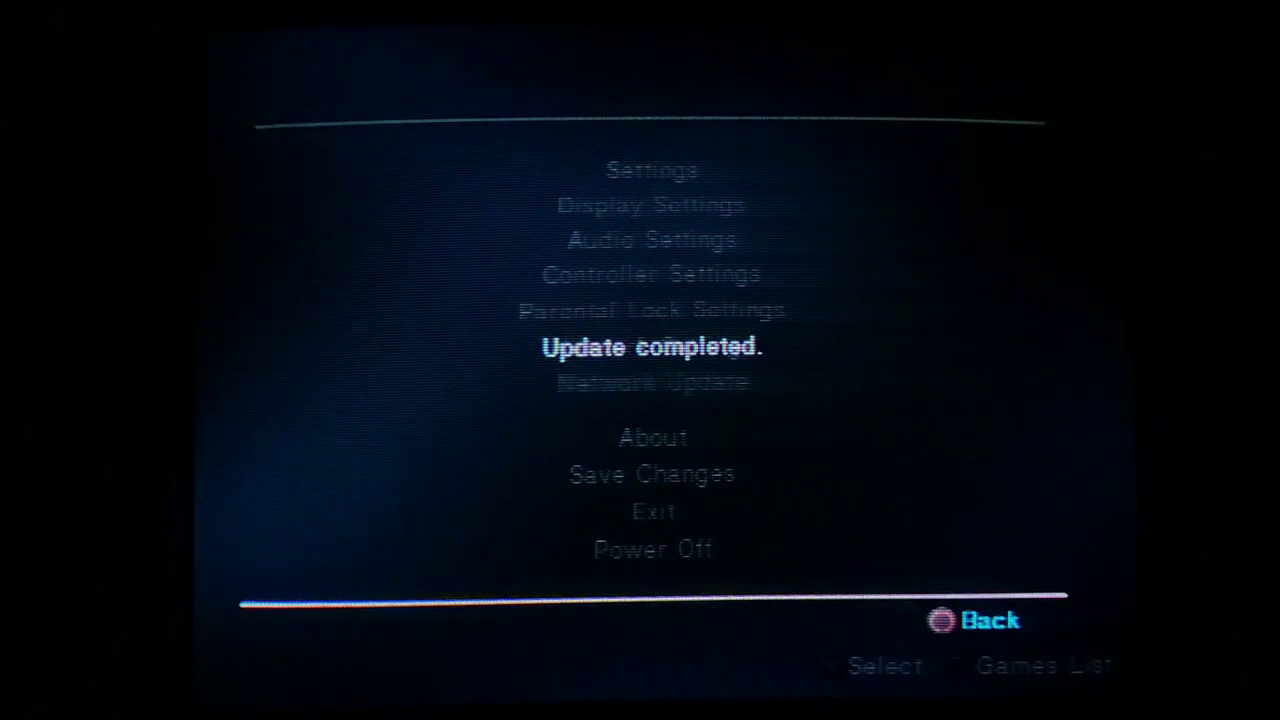
key(Escape)
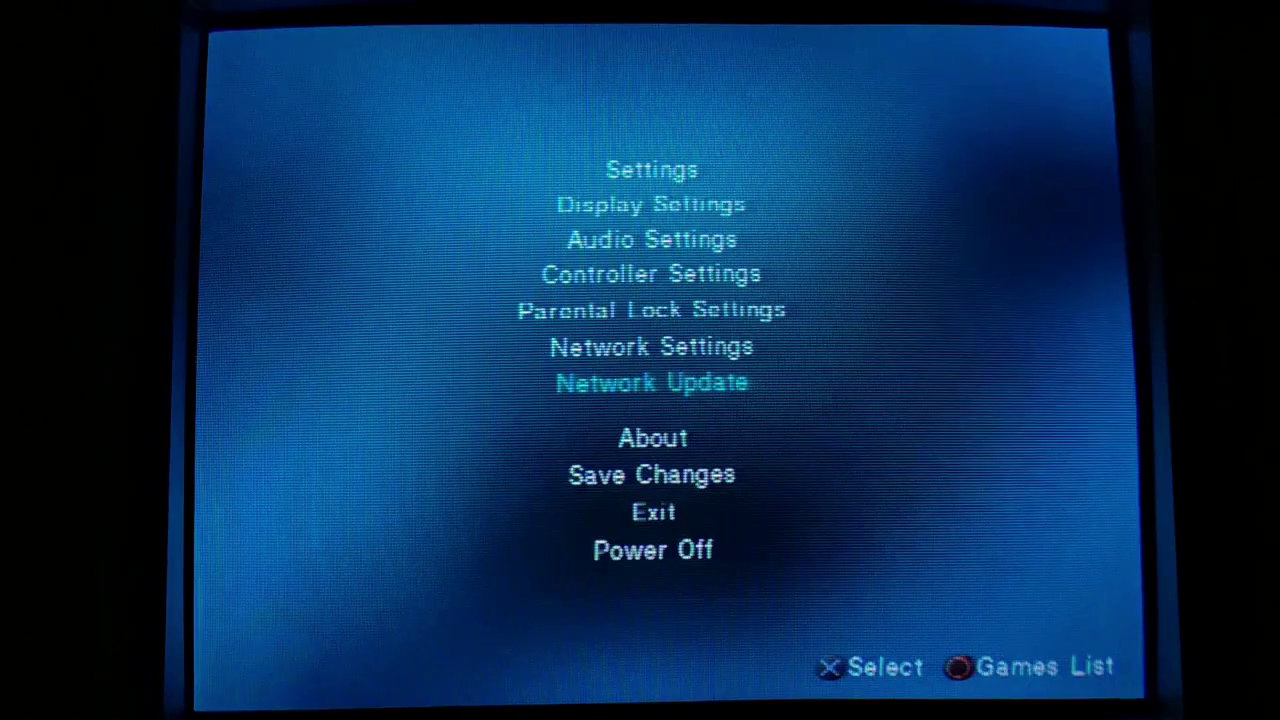
key(Down)
key(Down)
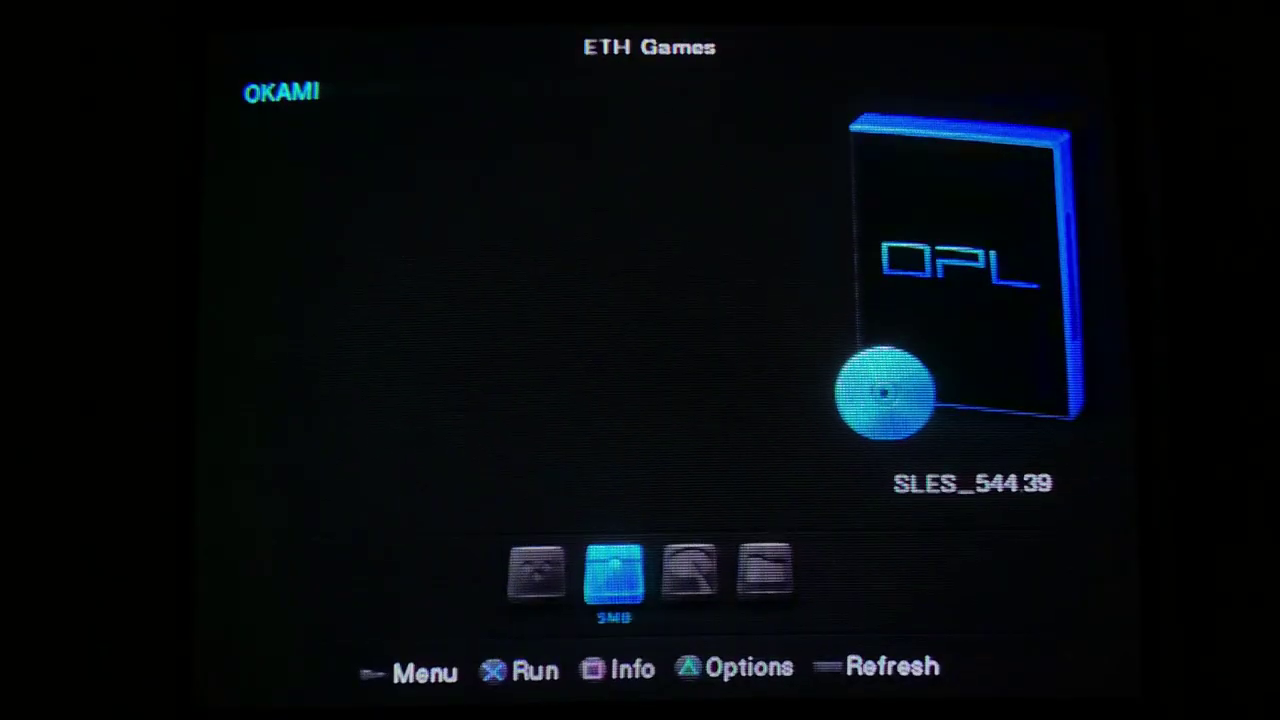
key(t)
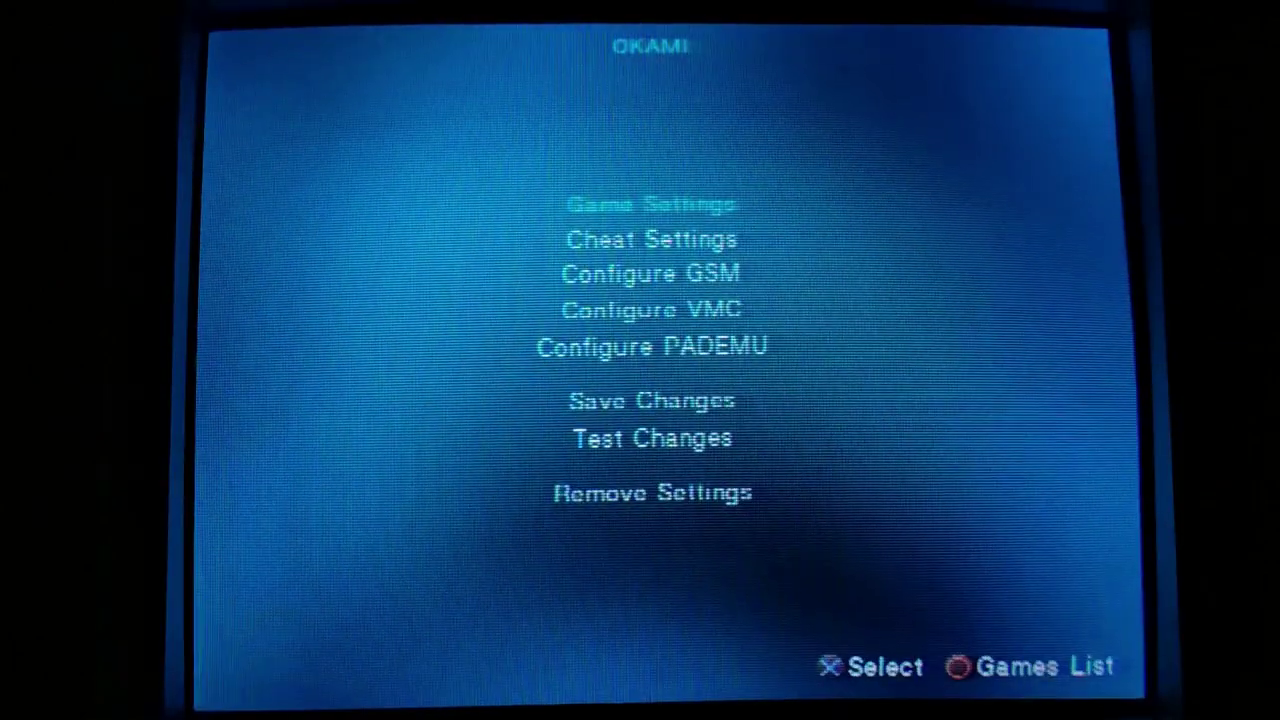
- Confirm OKAMI's compatibility Modes 1-6 are all off and return to the ETH Games list
key(Down)
key(Down)
key(Up)
key(Up)
key(Return)
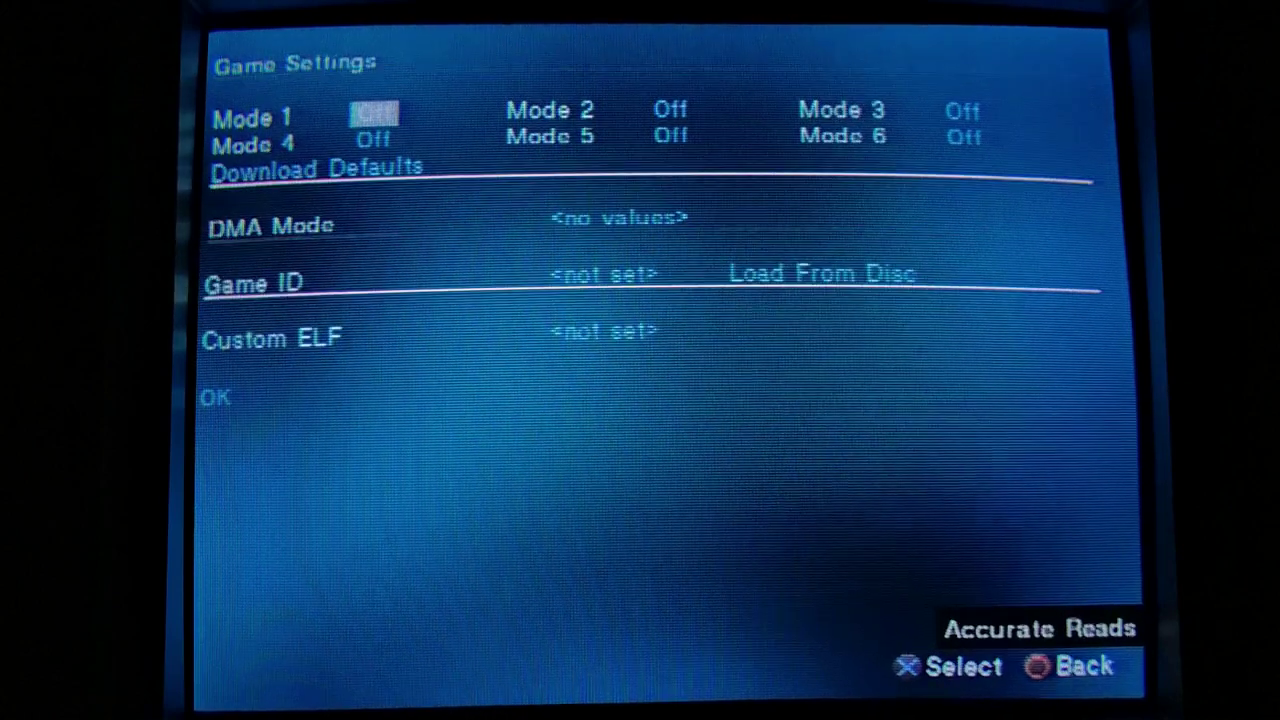
key(Down)
key(Down)
key(Down)
key(Down)
key(Down)
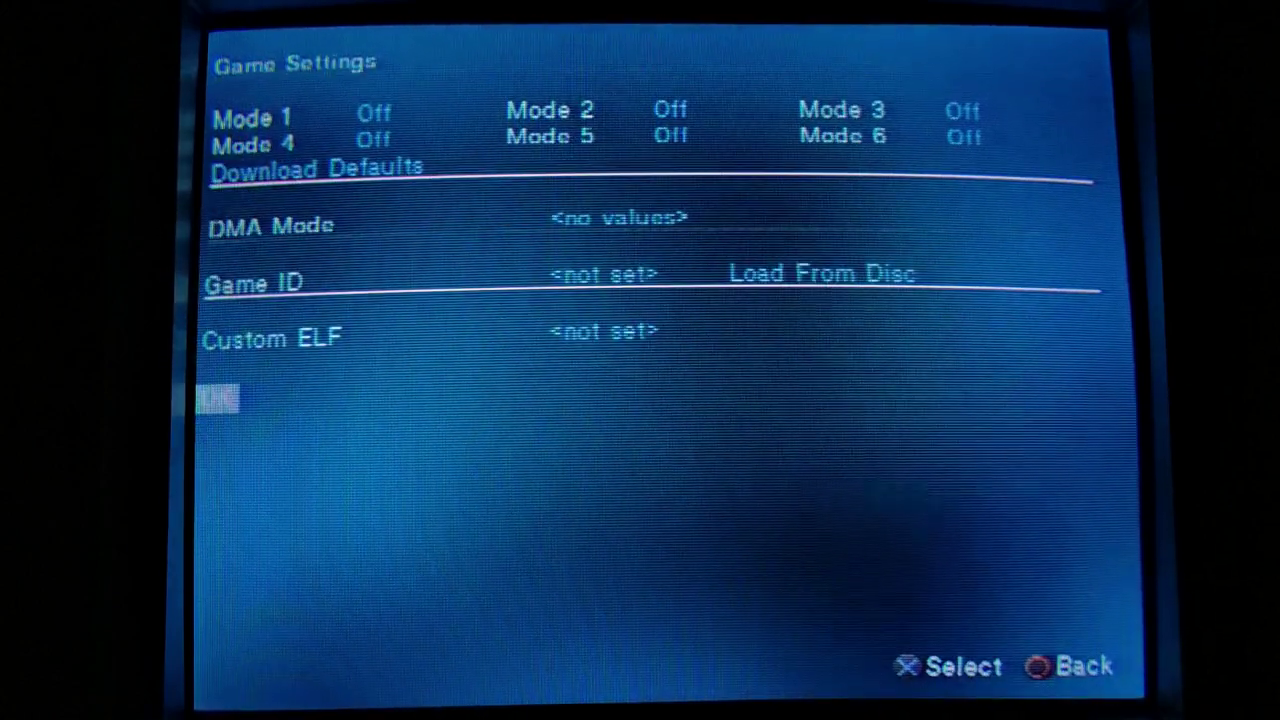
key(Return)
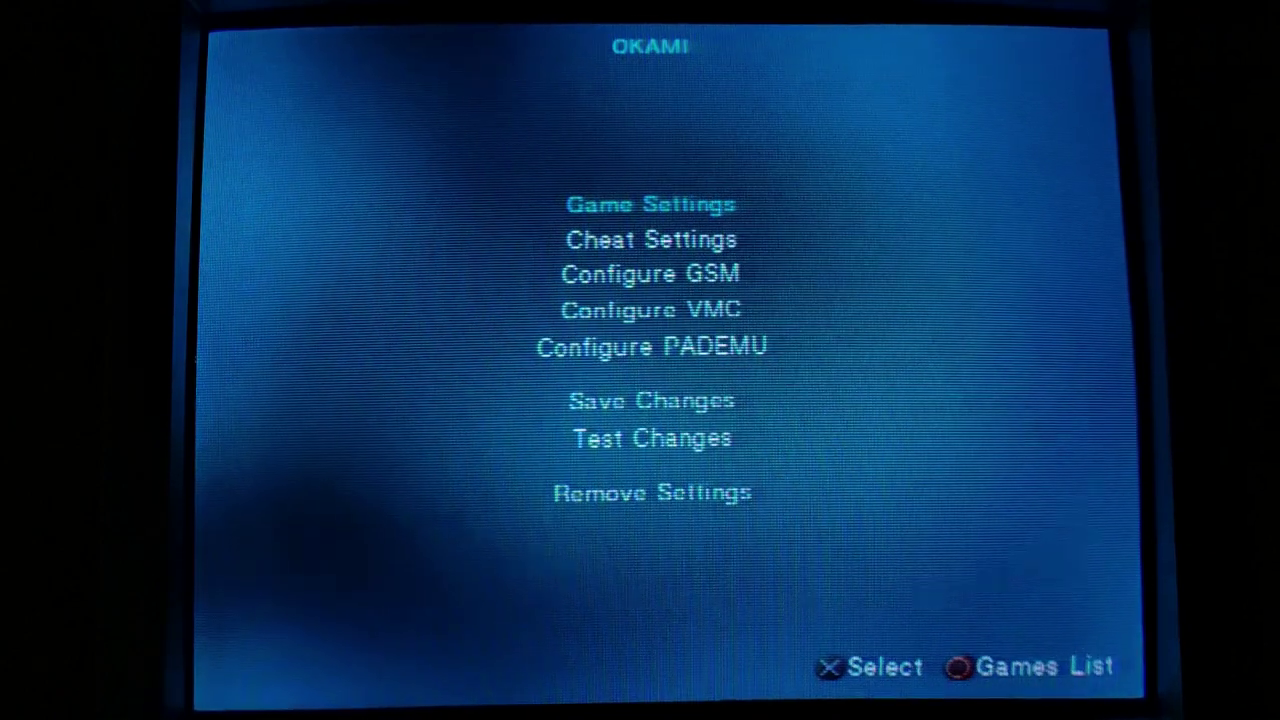
key(Escape)
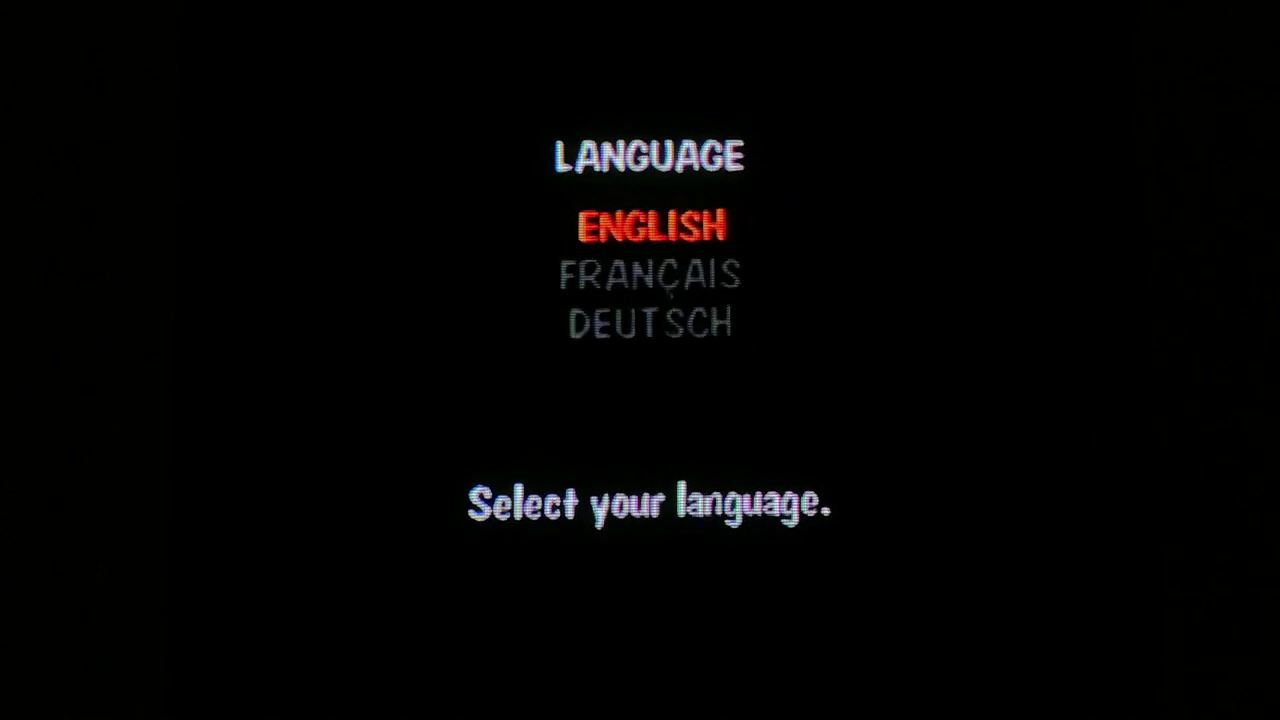
- Set Ōkami's video mode to NTSC (60Hz) instead of PAL (50Hz), then return to the main menu
key(Up)
key(Up)
key(Up)
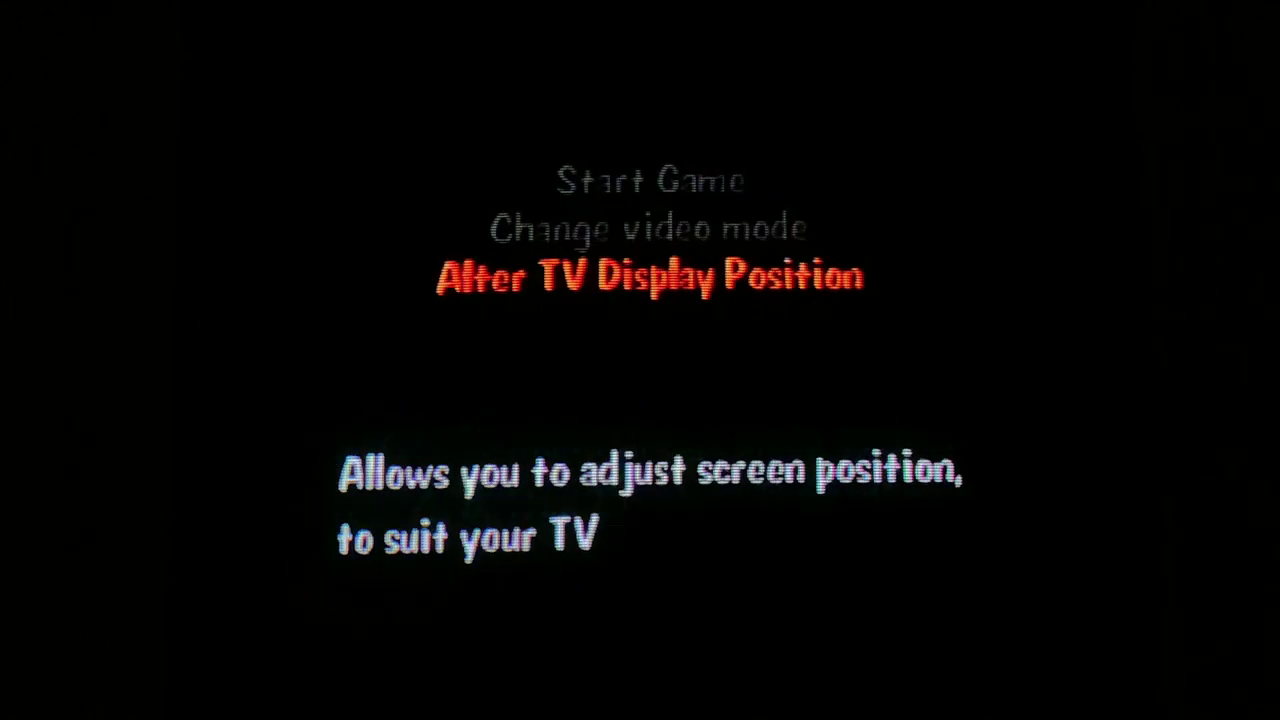
key(Up)
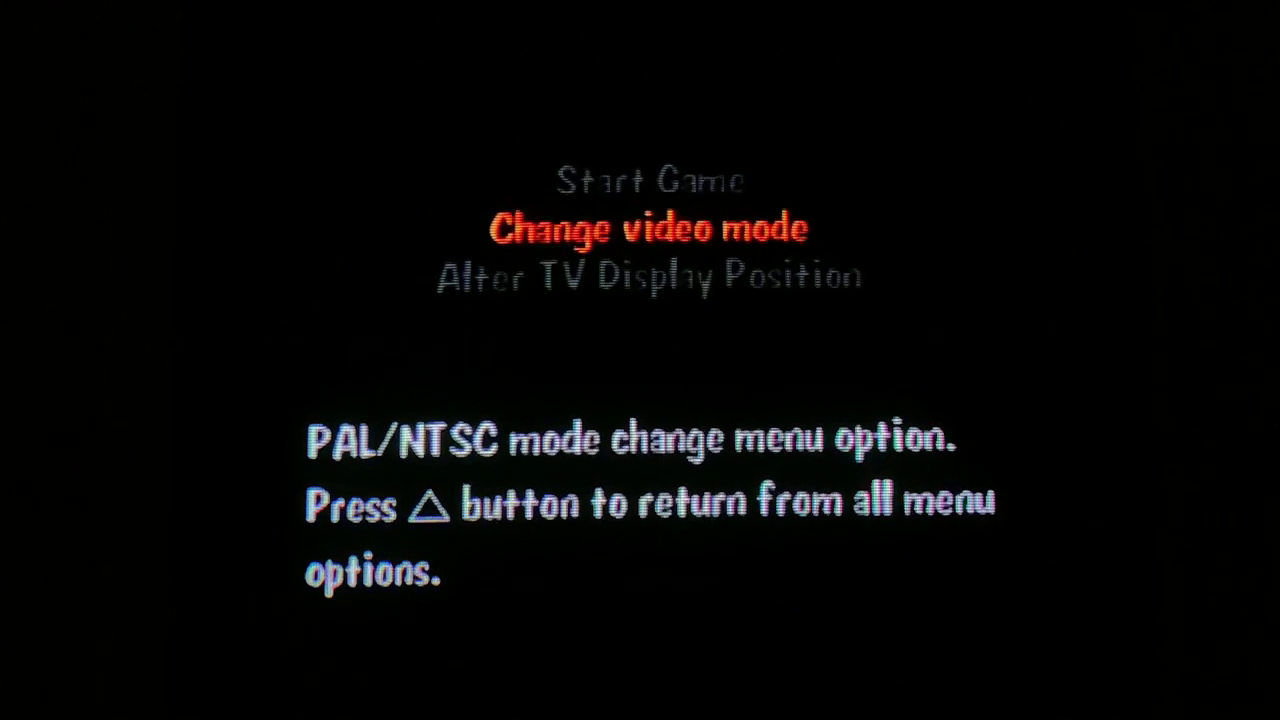
key(Return)
key(Down)
key(Down)
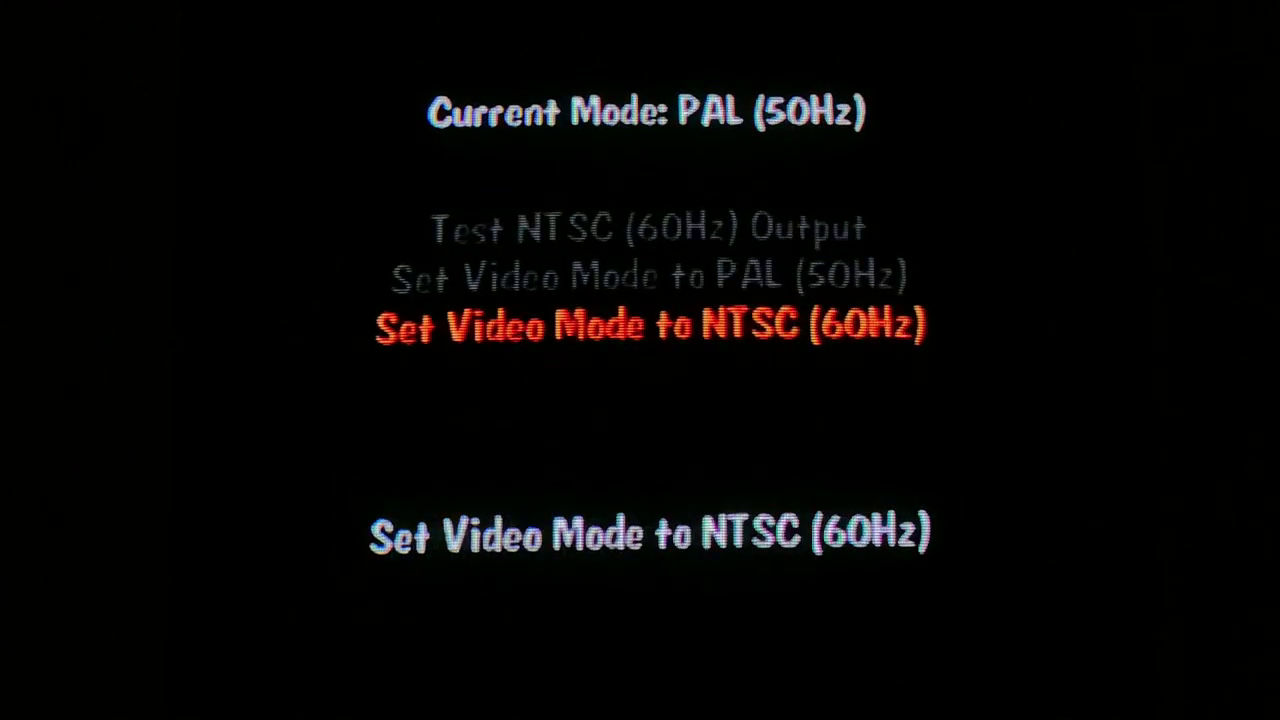
key(Return)
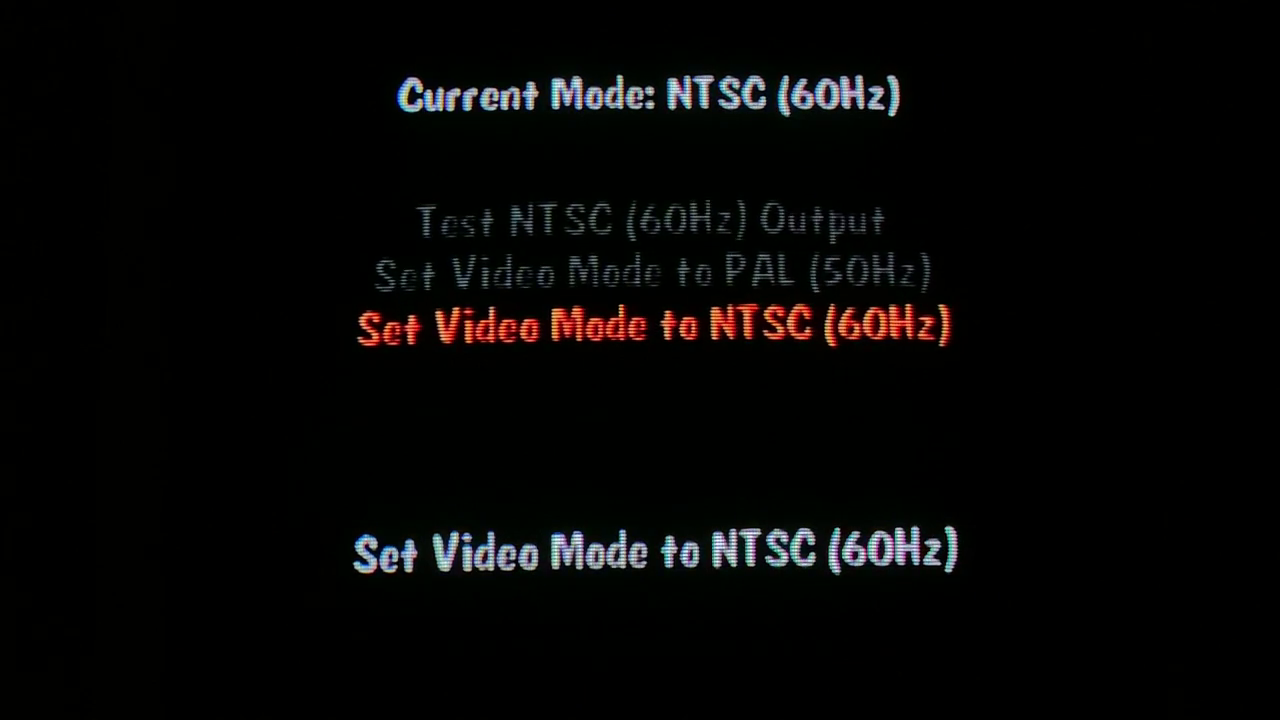
key(Escape)
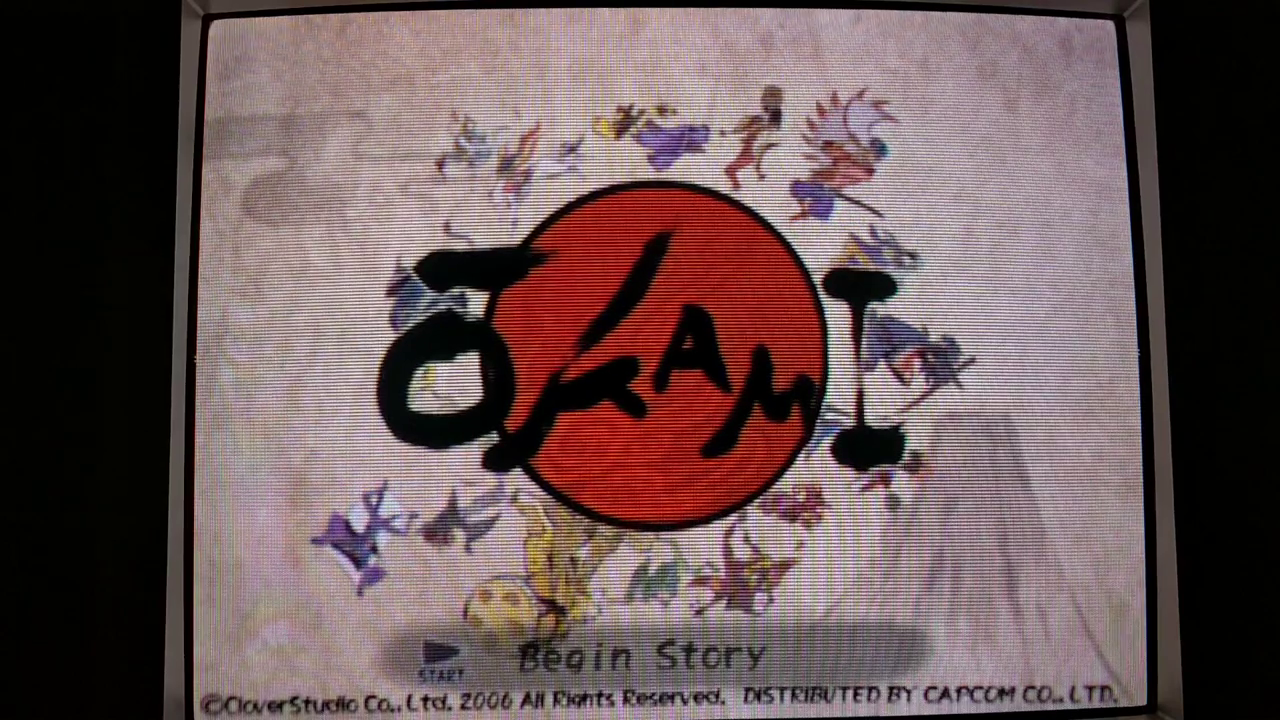
- Choose New Game on Ōkami's title screen
key(Return)
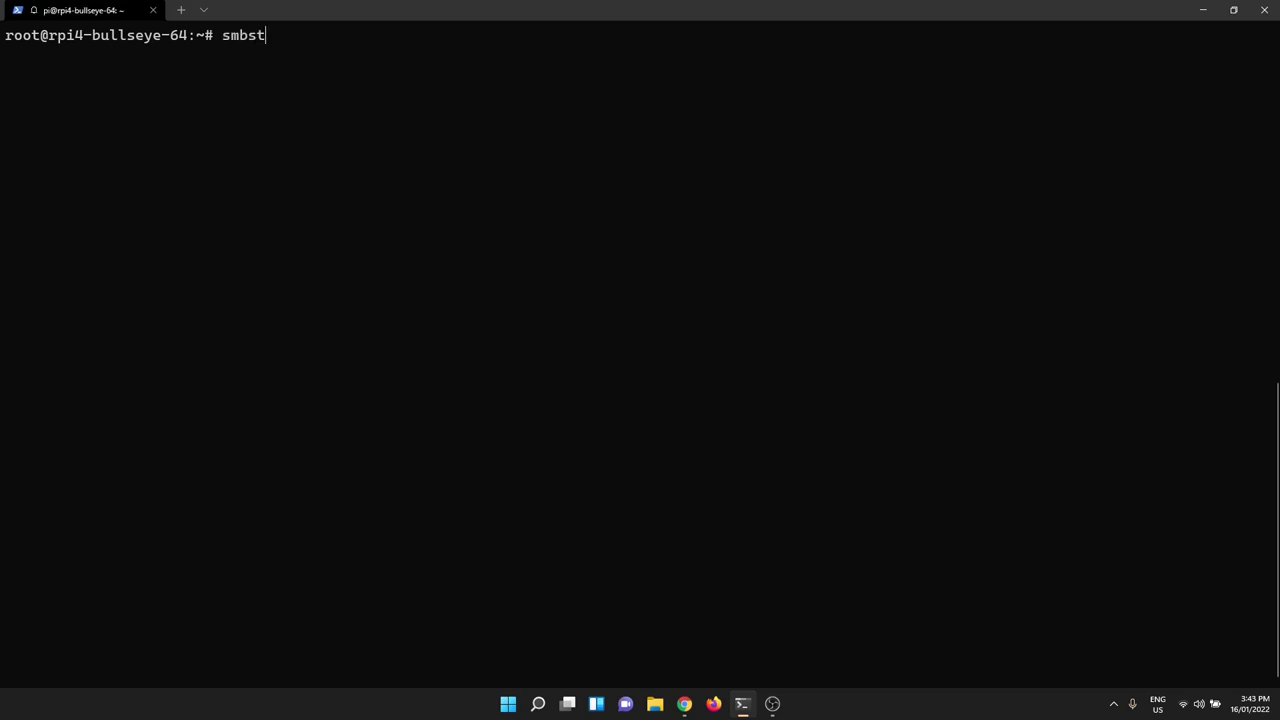
- Run smbstatus -vv to list Samba sessions, shares and the locked OKAMI.iso files
key(Tab)
text(-v)
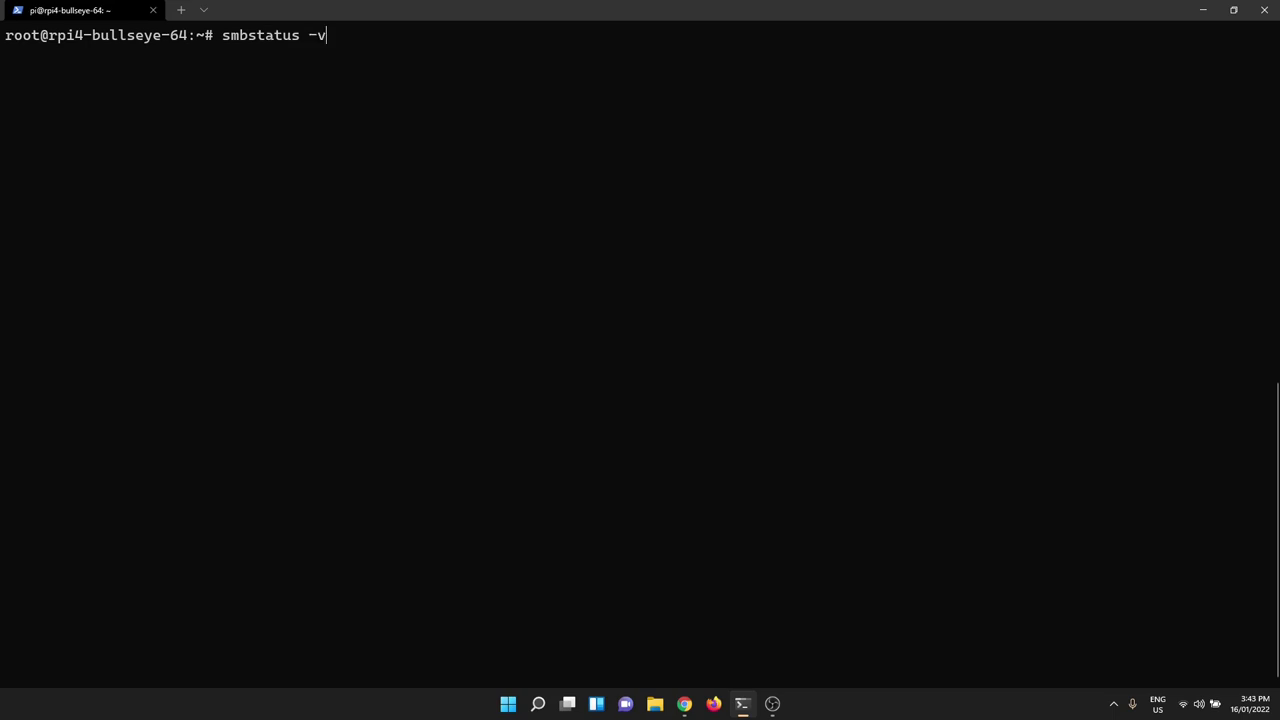
text(v)
key(Return)
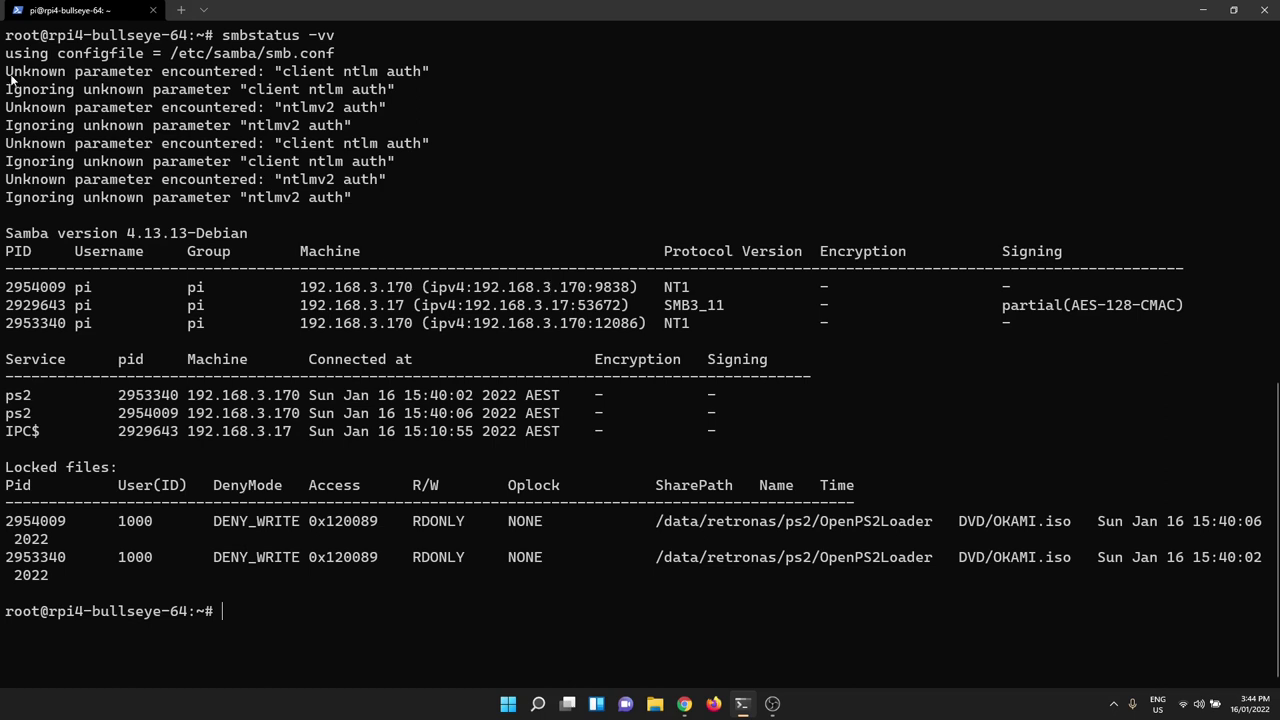
drag(8, 72, 306, 200)
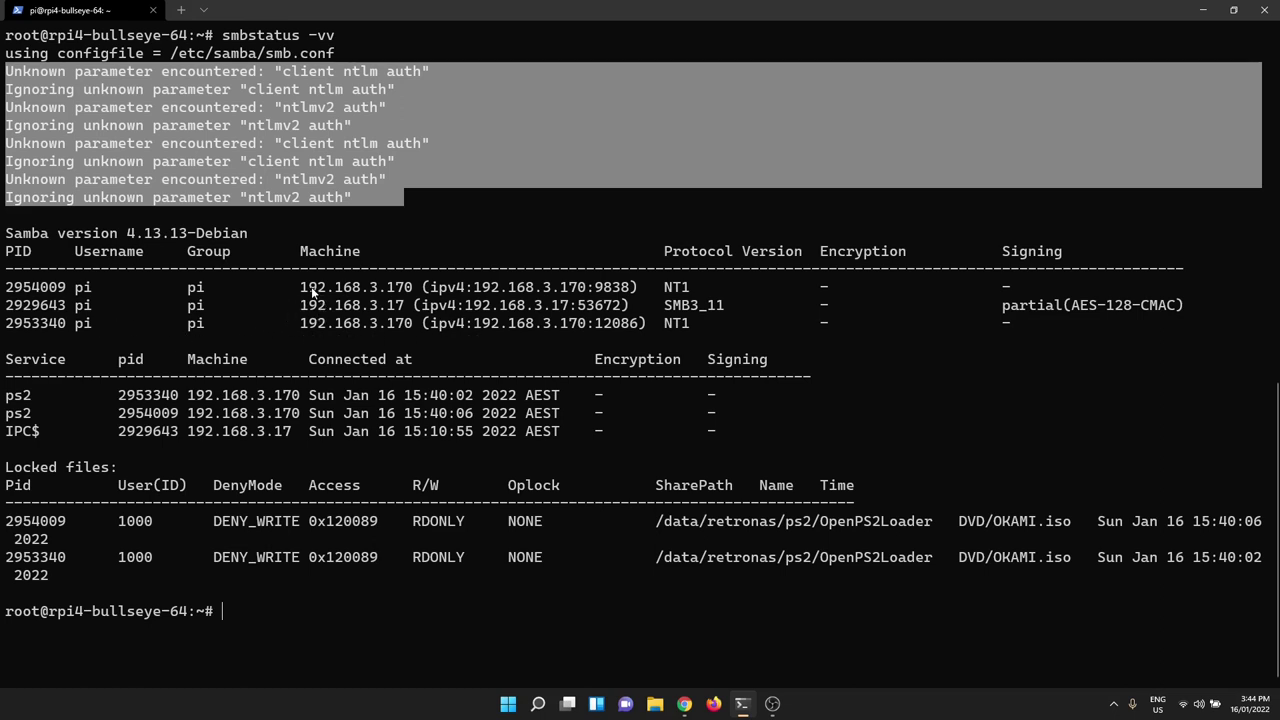
drag(301, 290, 393, 297)
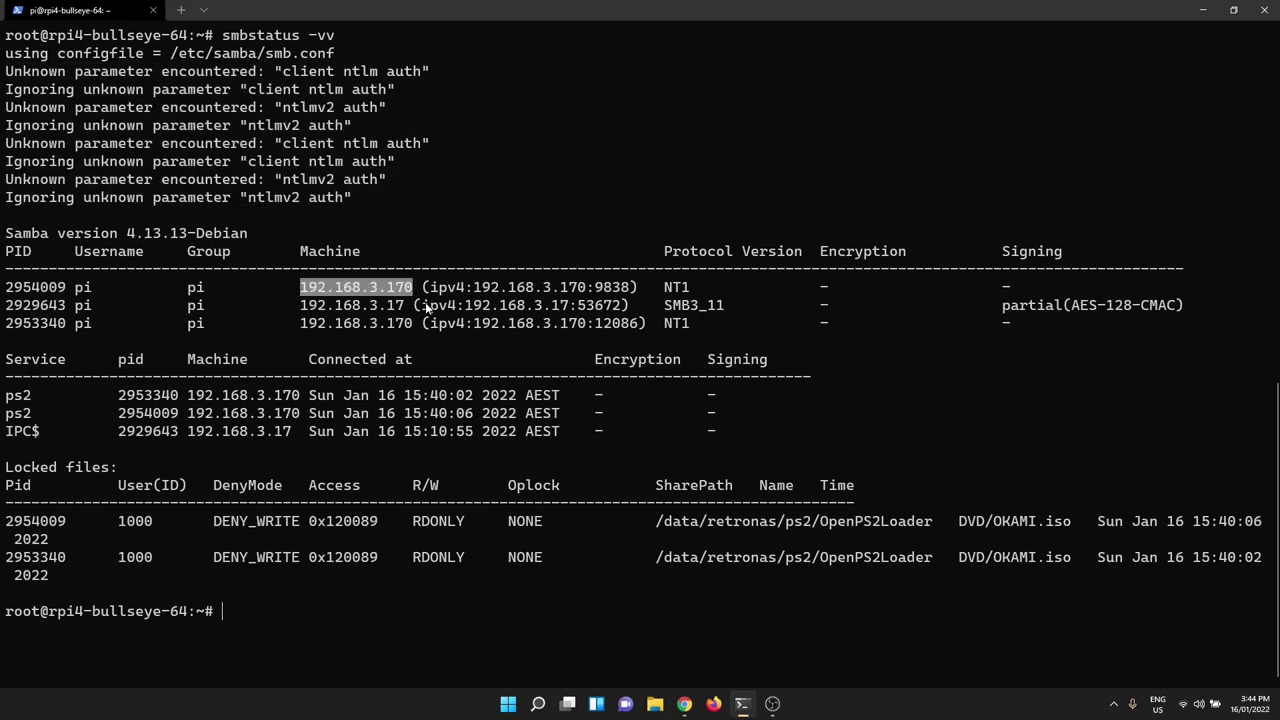
drag(302, 306, 402, 307)
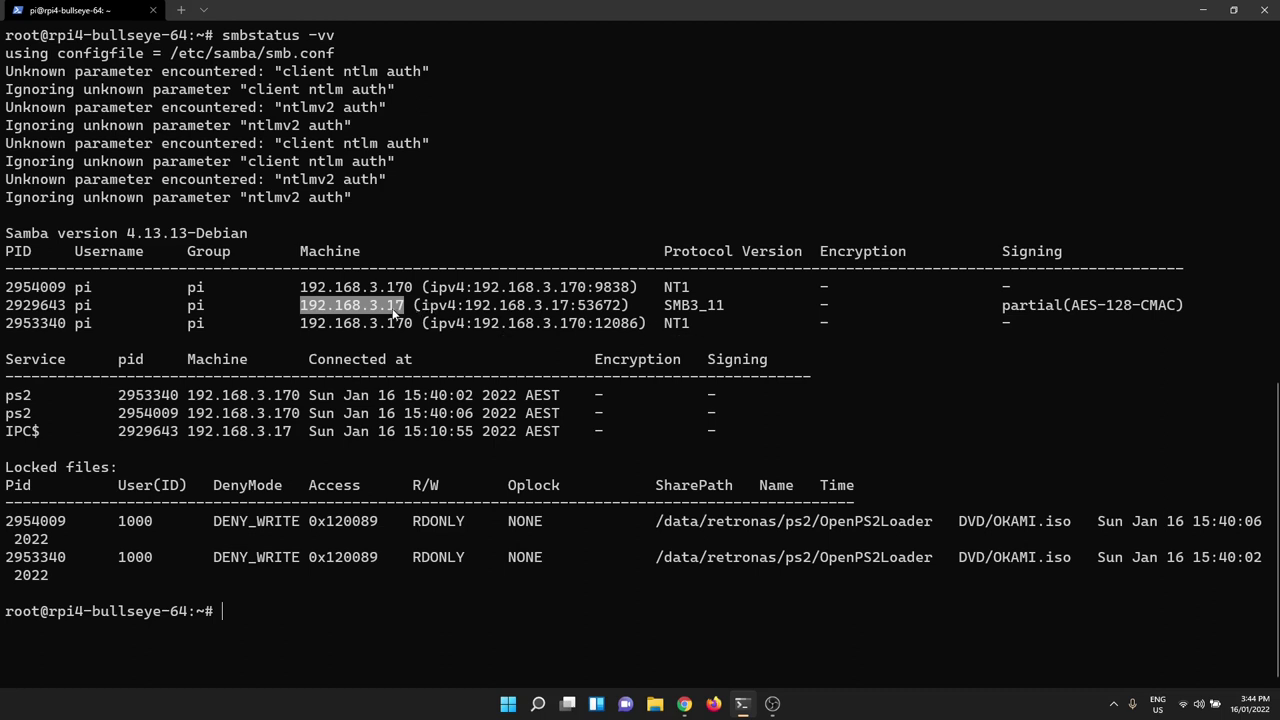
double_click(396, 309)
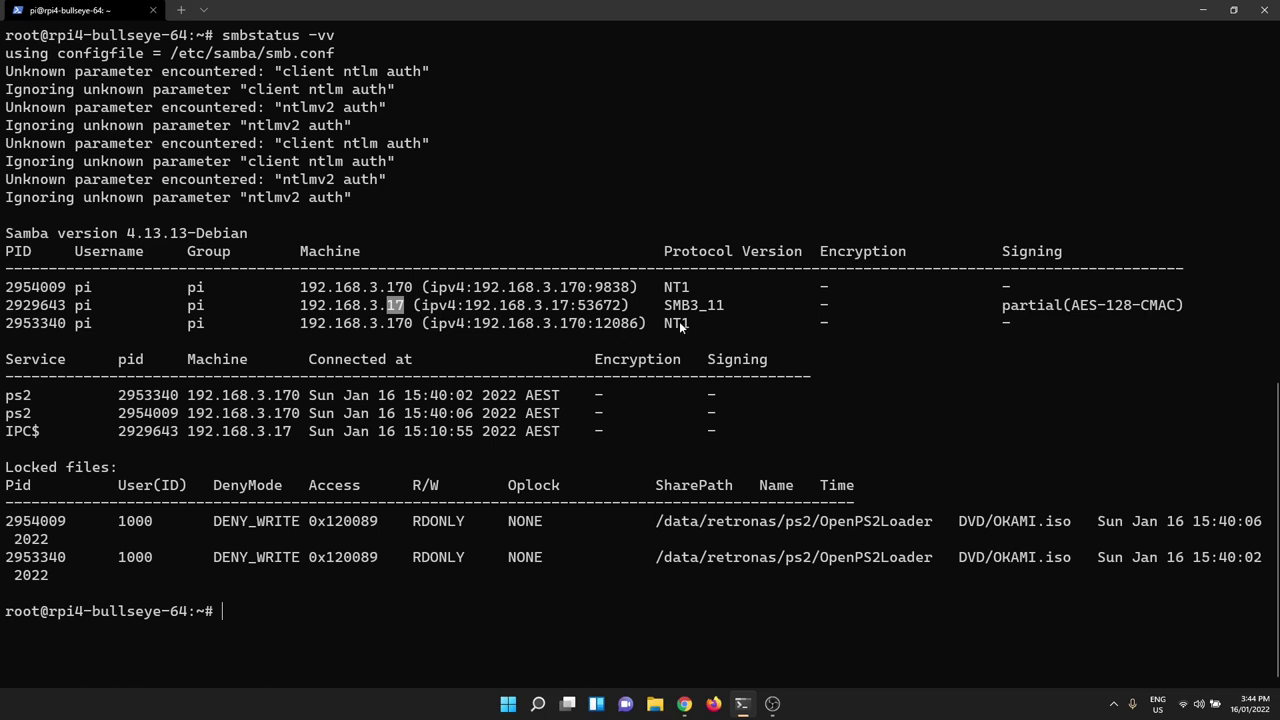
- Highlight Samba 4.13, SMB3_11, the AES-128-CMAC signing value and the PS2's NT1 protocol
drag(665, 308, 718, 316)
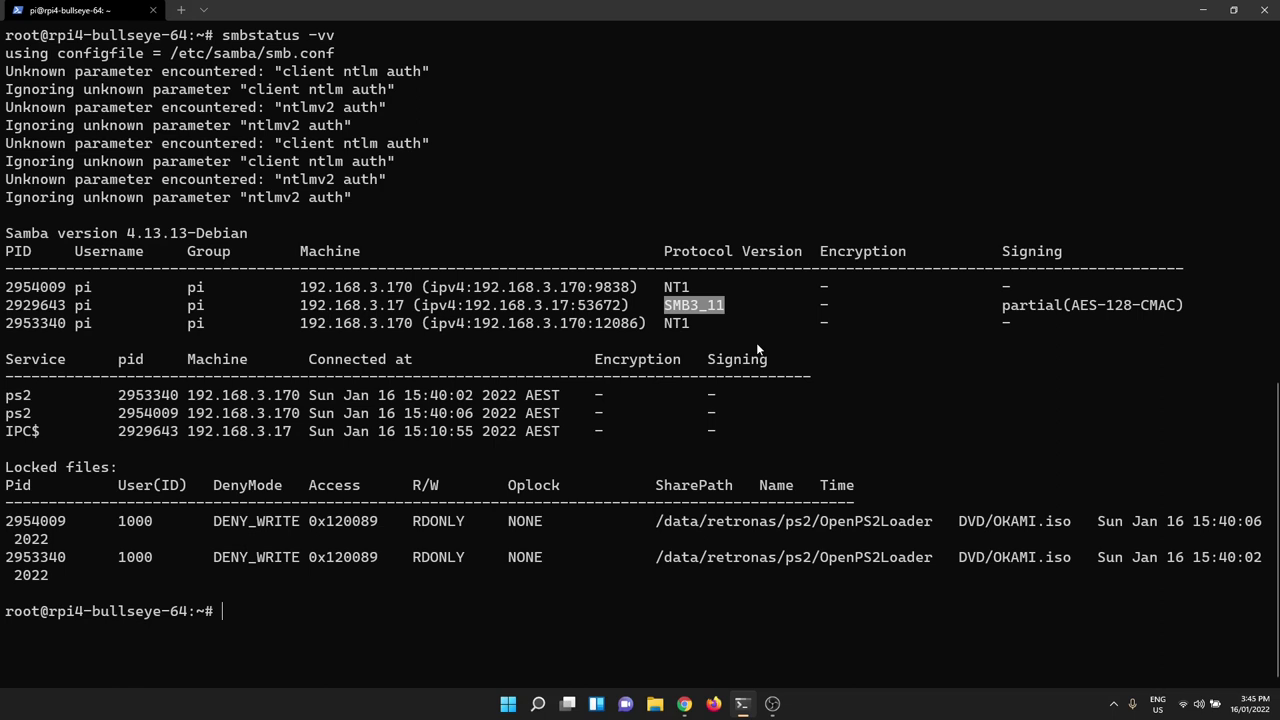
drag(133, 233, 163, 238)
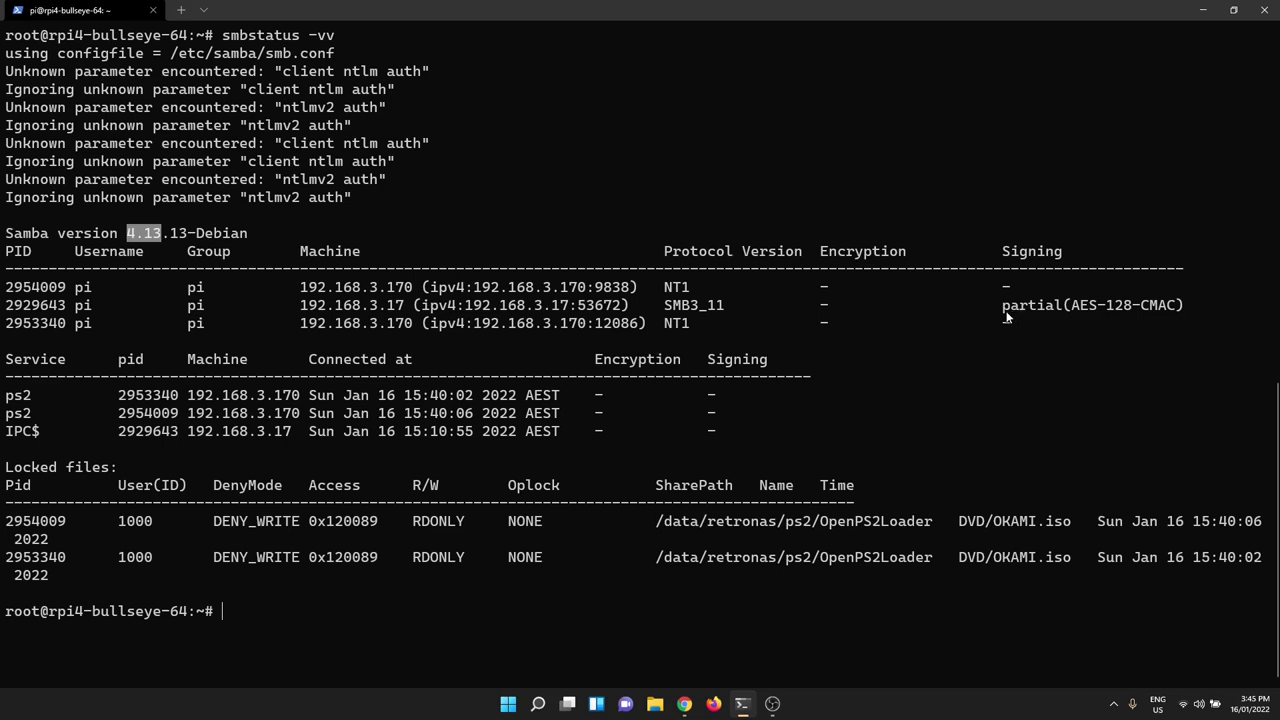
drag(1005, 314, 1182, 306)
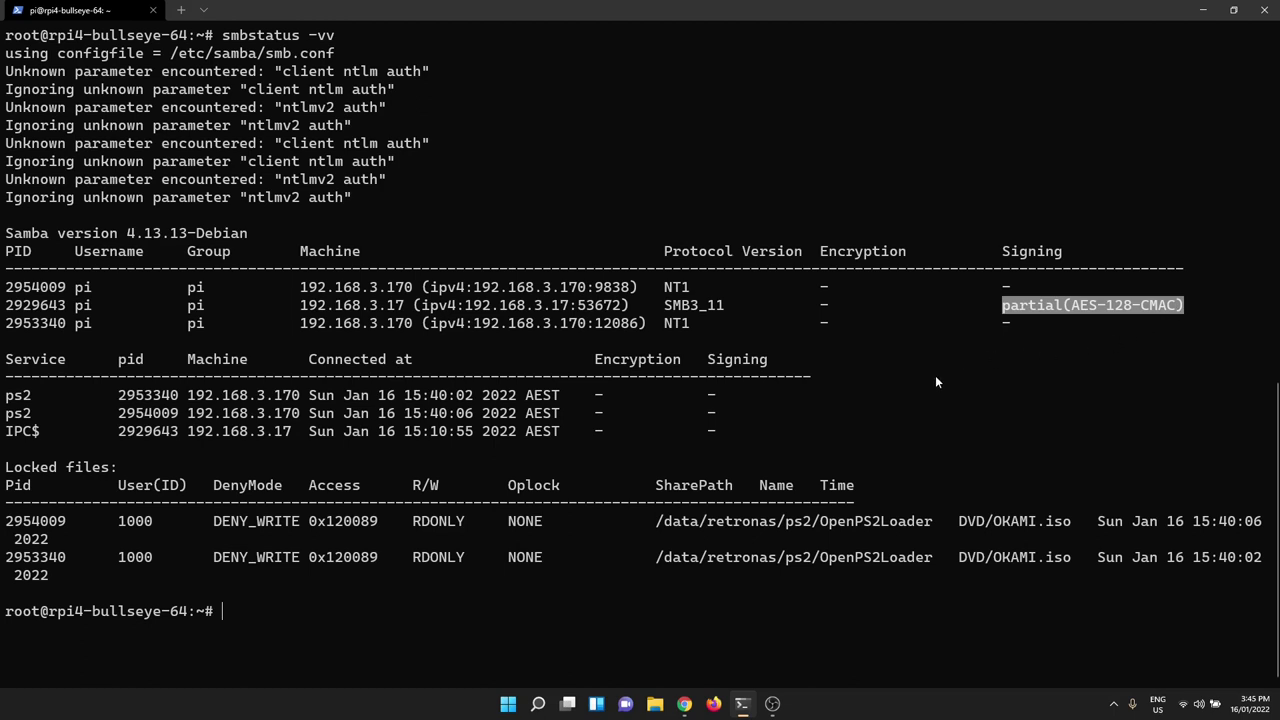
drag(665, 332, 689, 334)
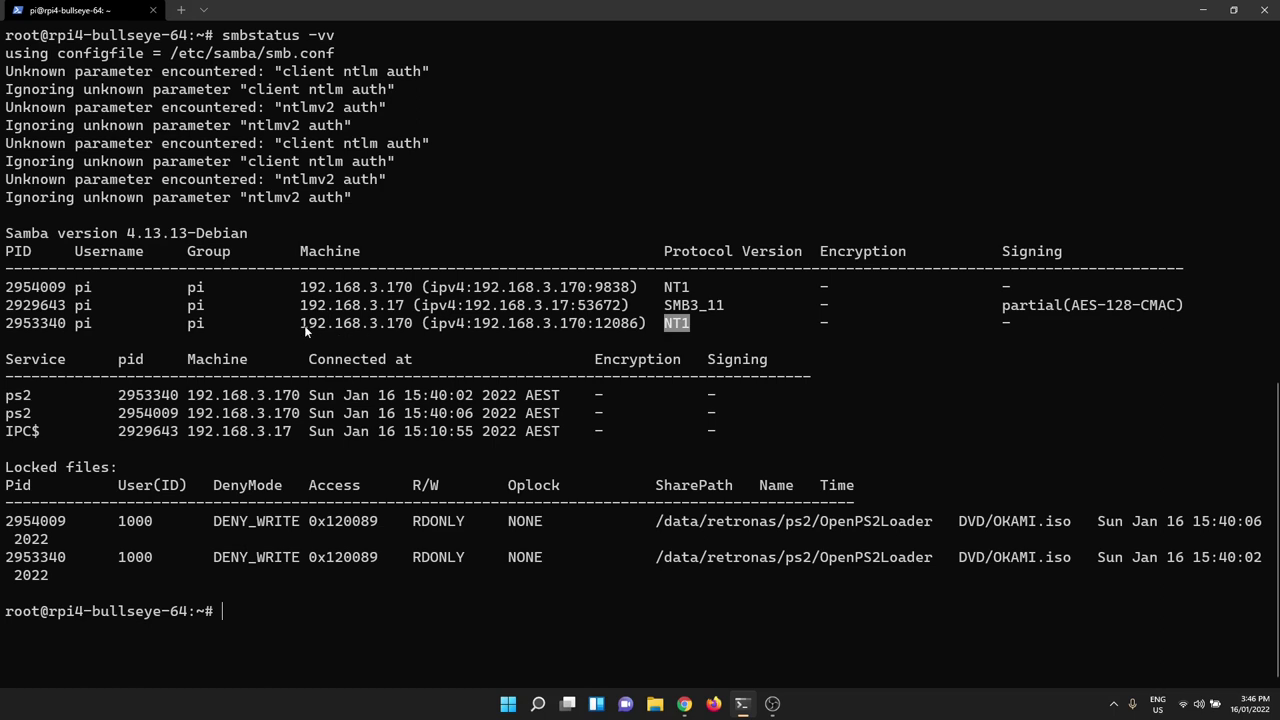
drag(665, 331, 687, 330)
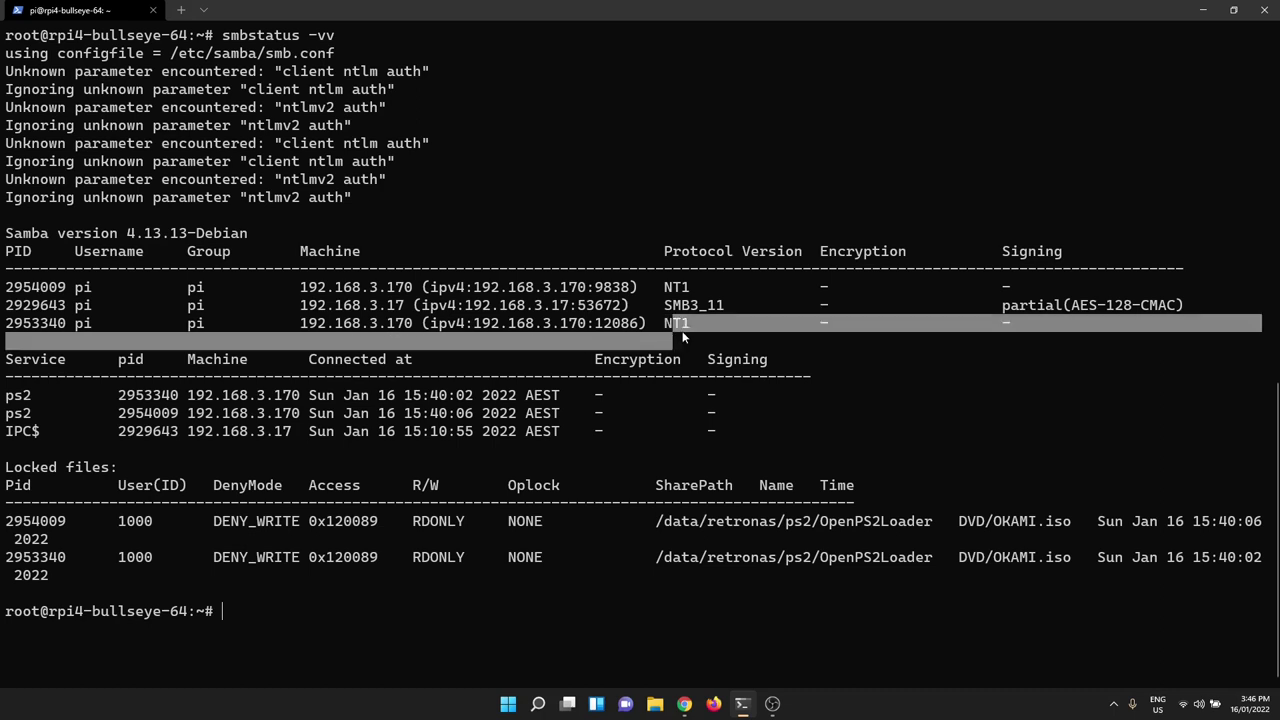
click(670, 329)
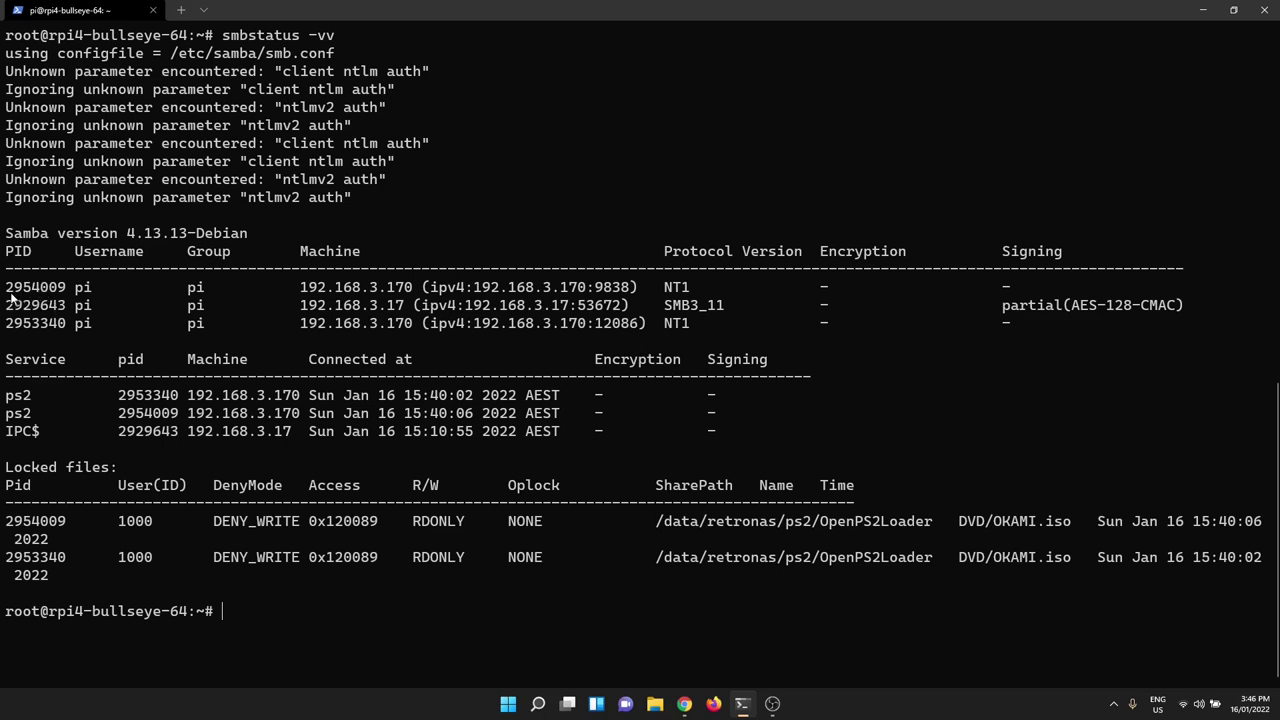
- Highlight session PIDs 2954009 and 2953340 and both RDONLY locks on DVD/OKAMI.iso
drag(5, 288, 66, 288)
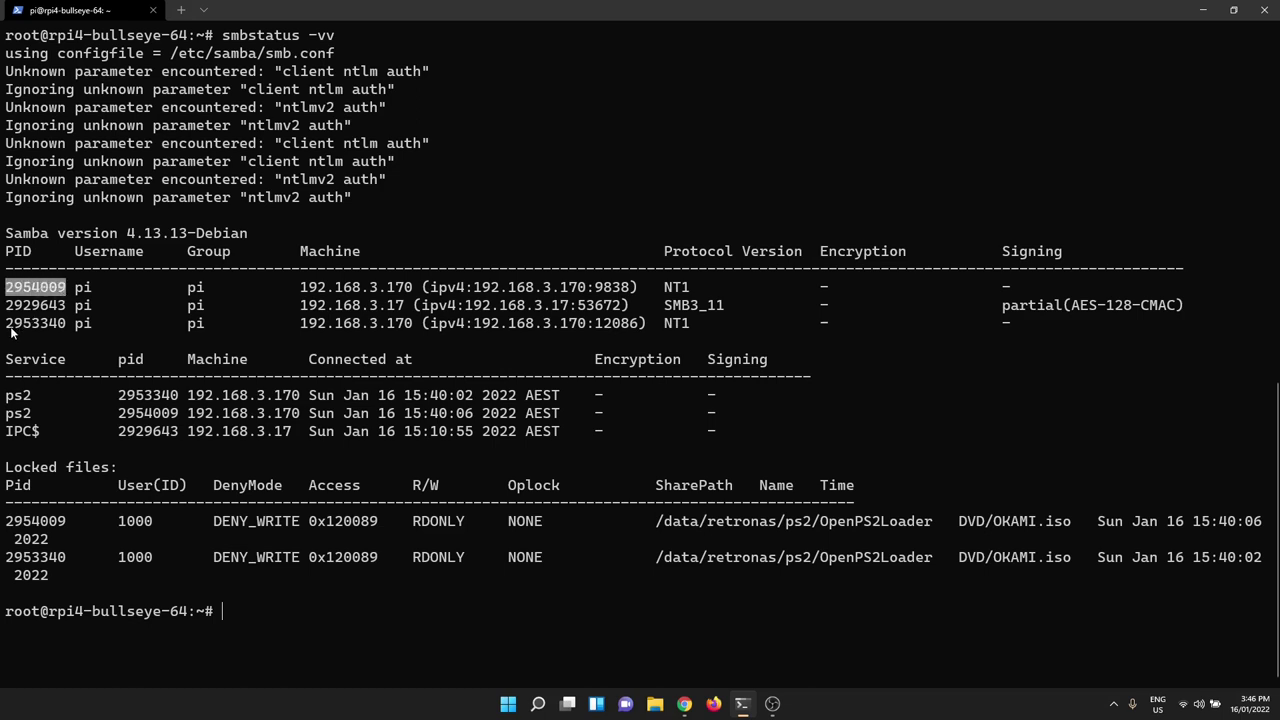
drag(11, 326, 82, 326)
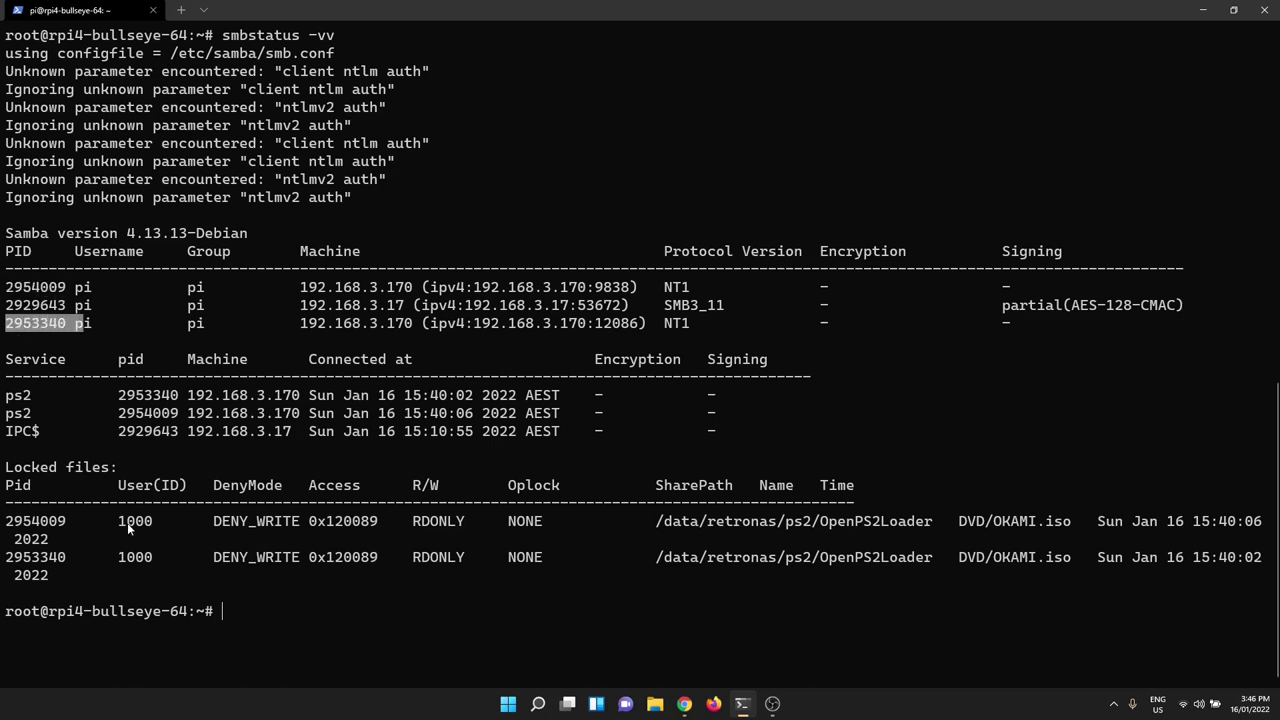
drag(408, 524, 466, 561)
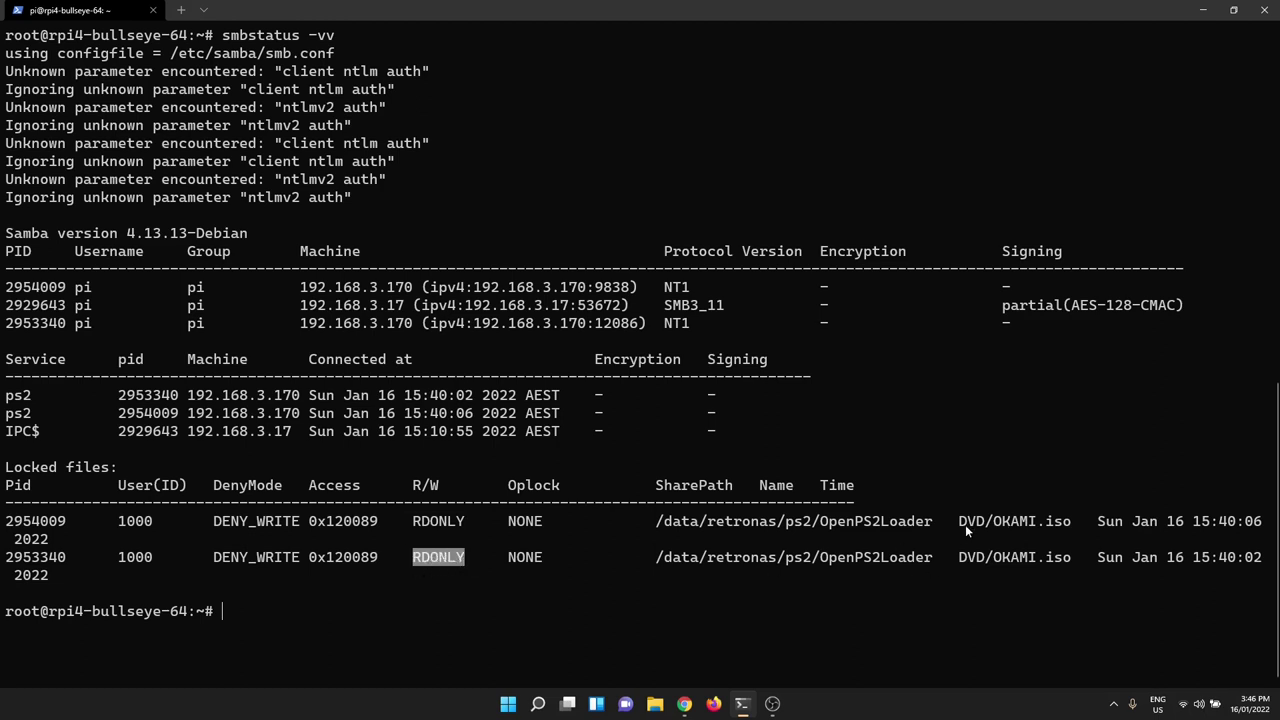
drag(966, 526, 1066, 526)
drag(960, 562, 1065, 561)
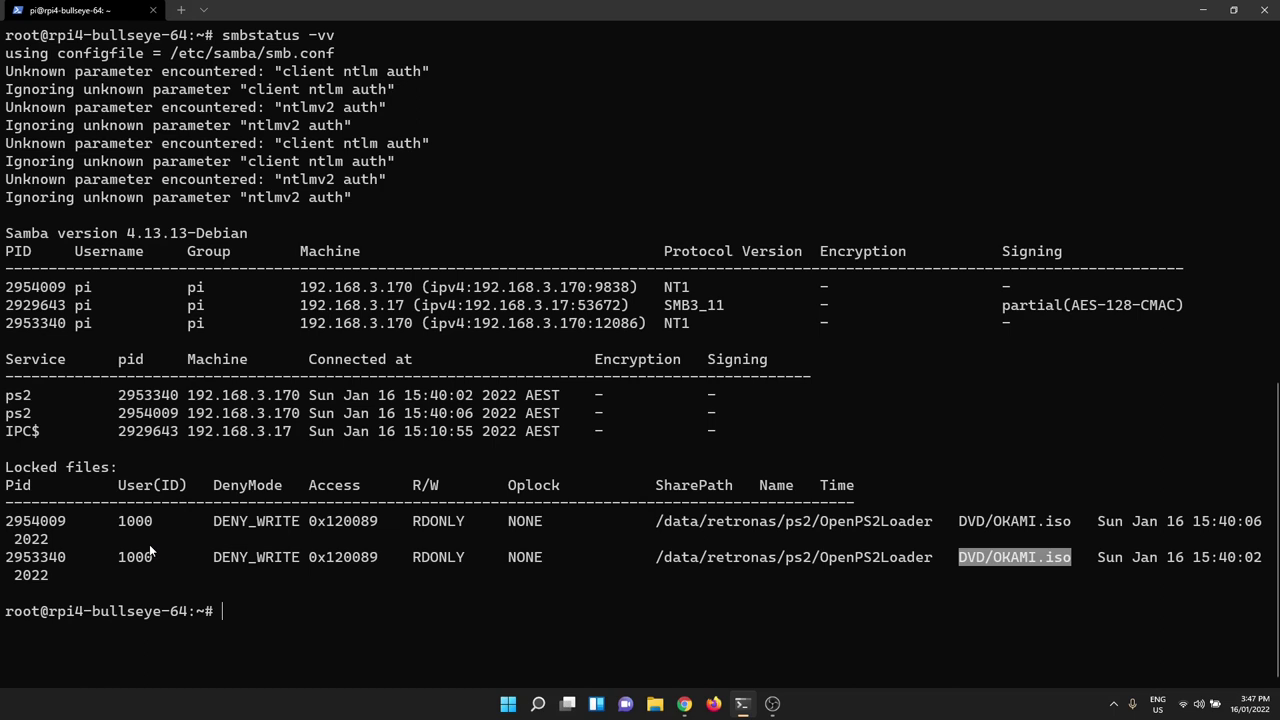
- Enter iftop -i any -pPnN -f "host 192.168.3.170", pointing out the P option
text(iftop )
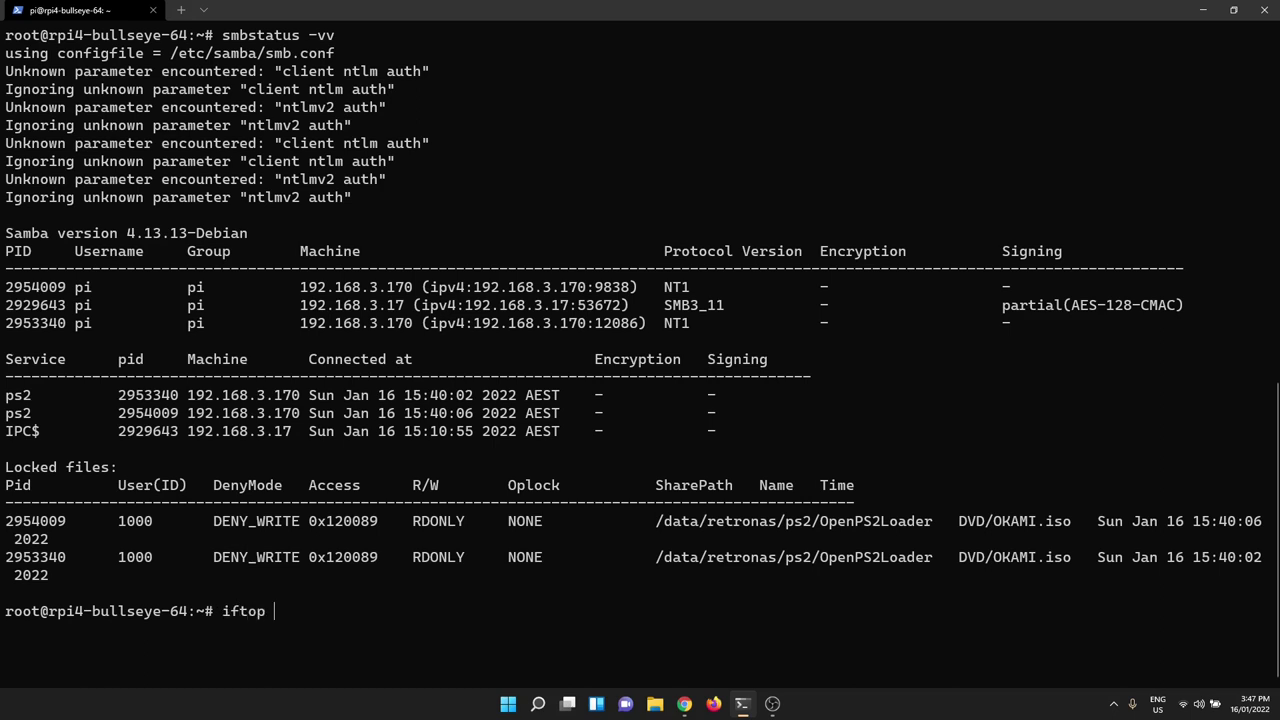
text(-i any -pPnN -f "host )
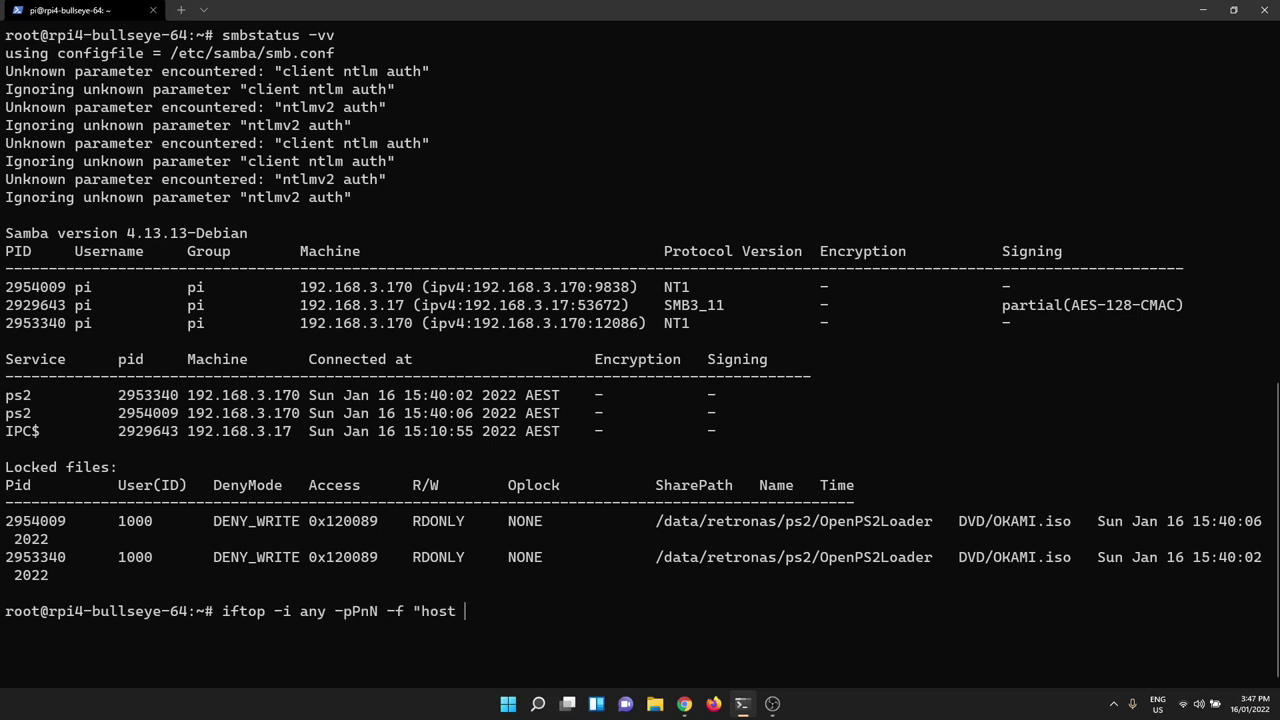
text(192.168.3.170")
drag(354, 613, 358, 615)
- Run the iftop command to monitor SMB traffic from 192.168.3.200:445 to the PS2
key(Return)
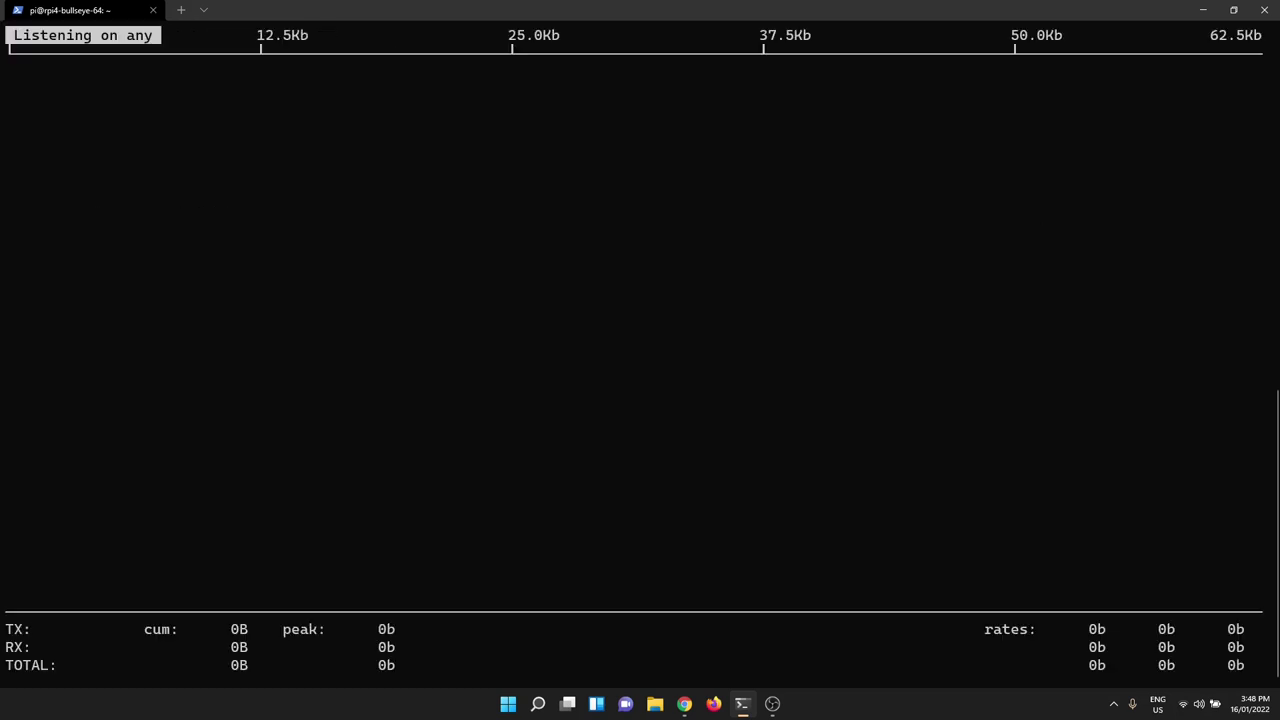